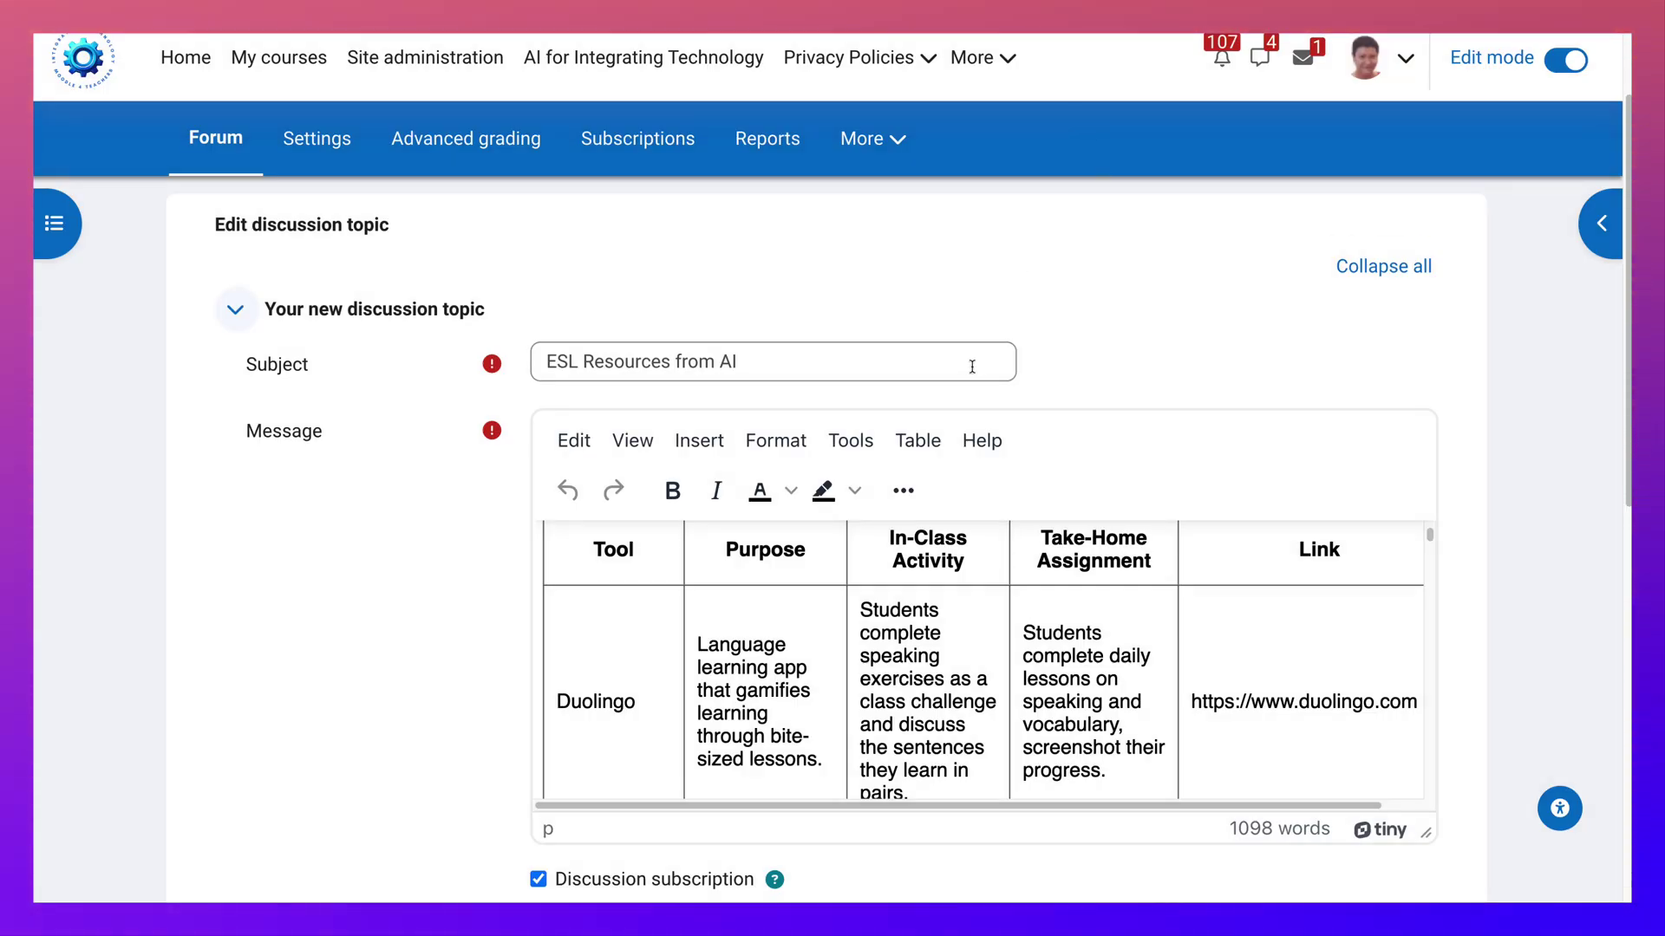
Try the link tool from the Duolingo Link cell, then dismiss the empty link dialog.
scroll(973, 360, "up", 2)
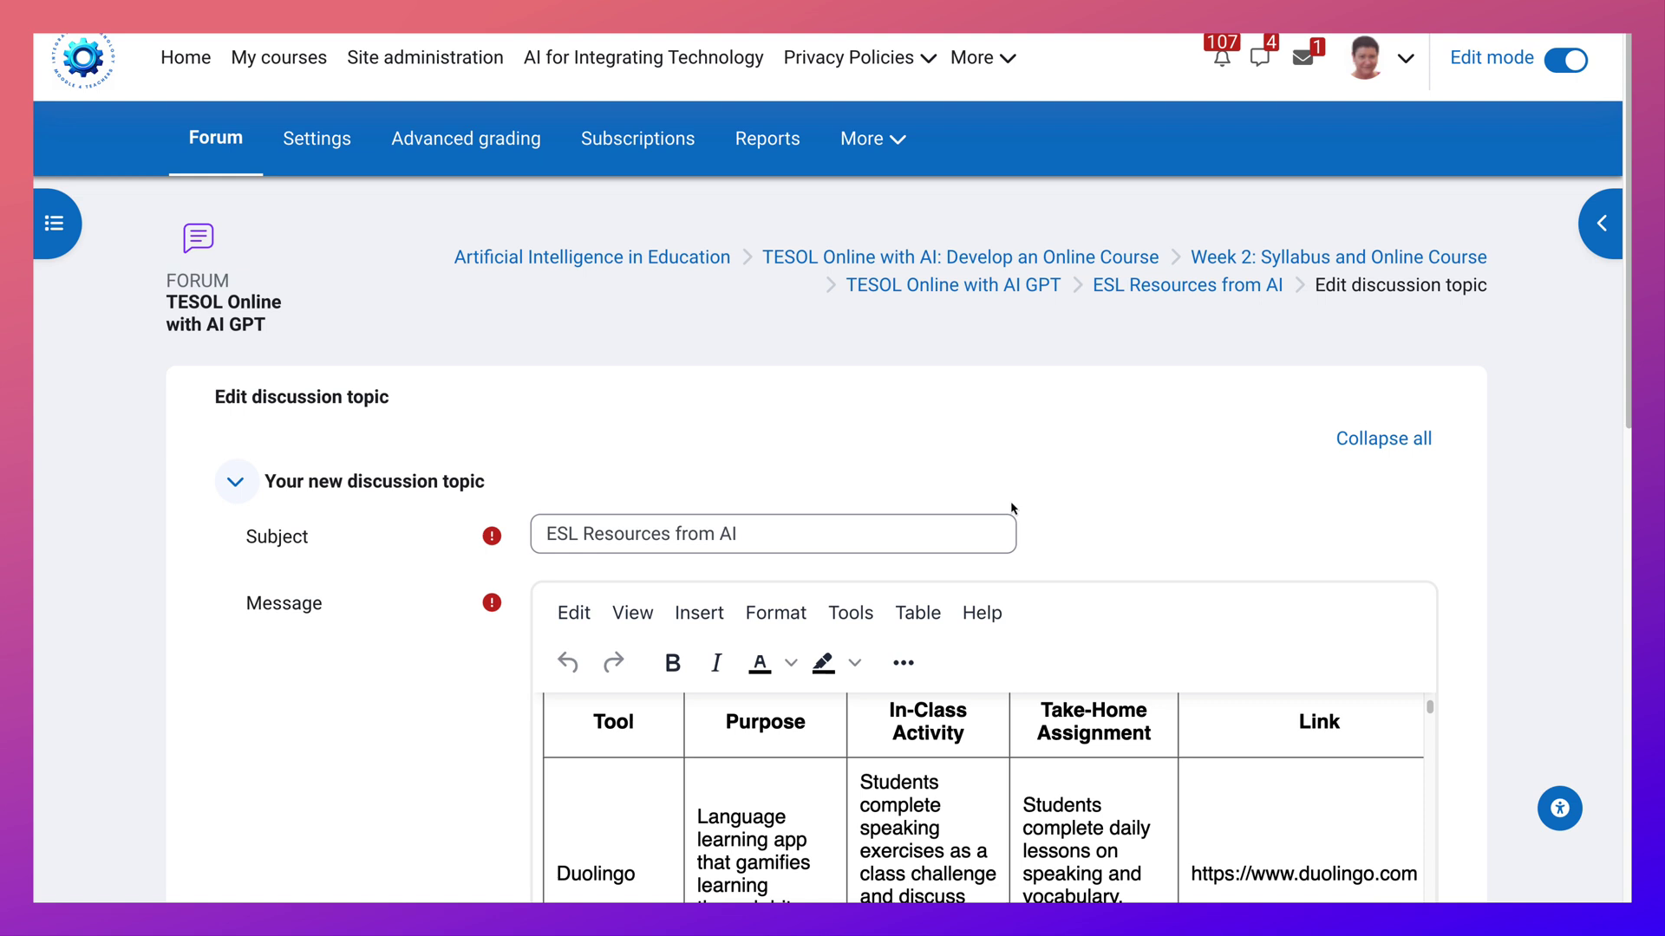
scroll(1011, 509, "down", 2)
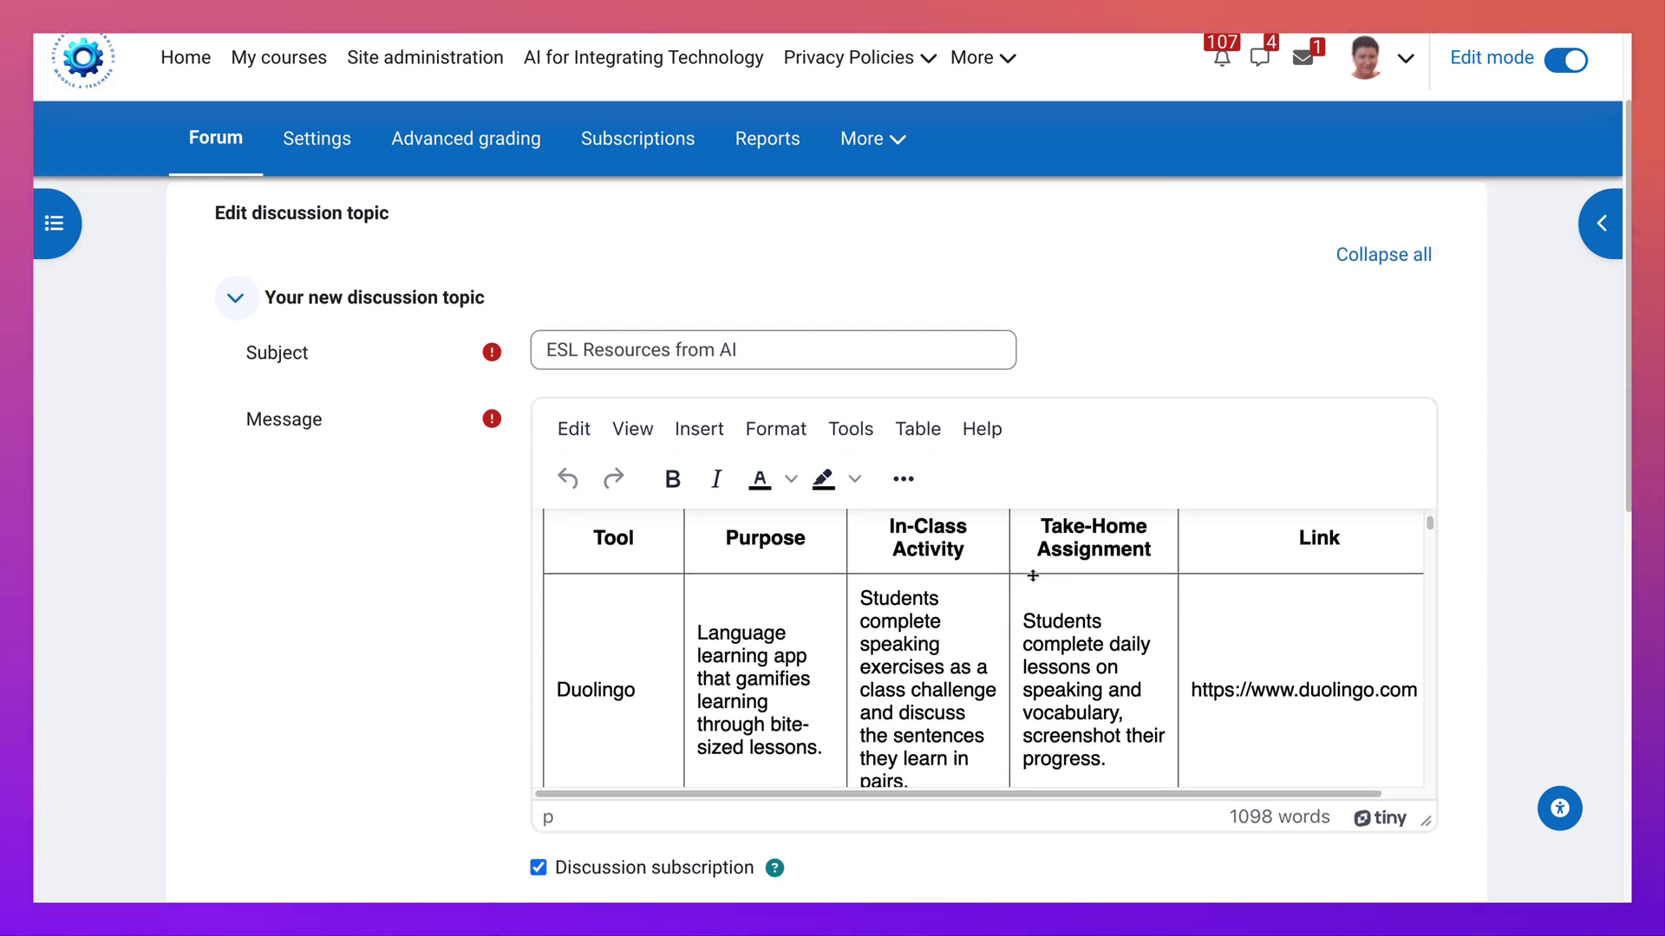
scroll(1033, 575, "down", 1)
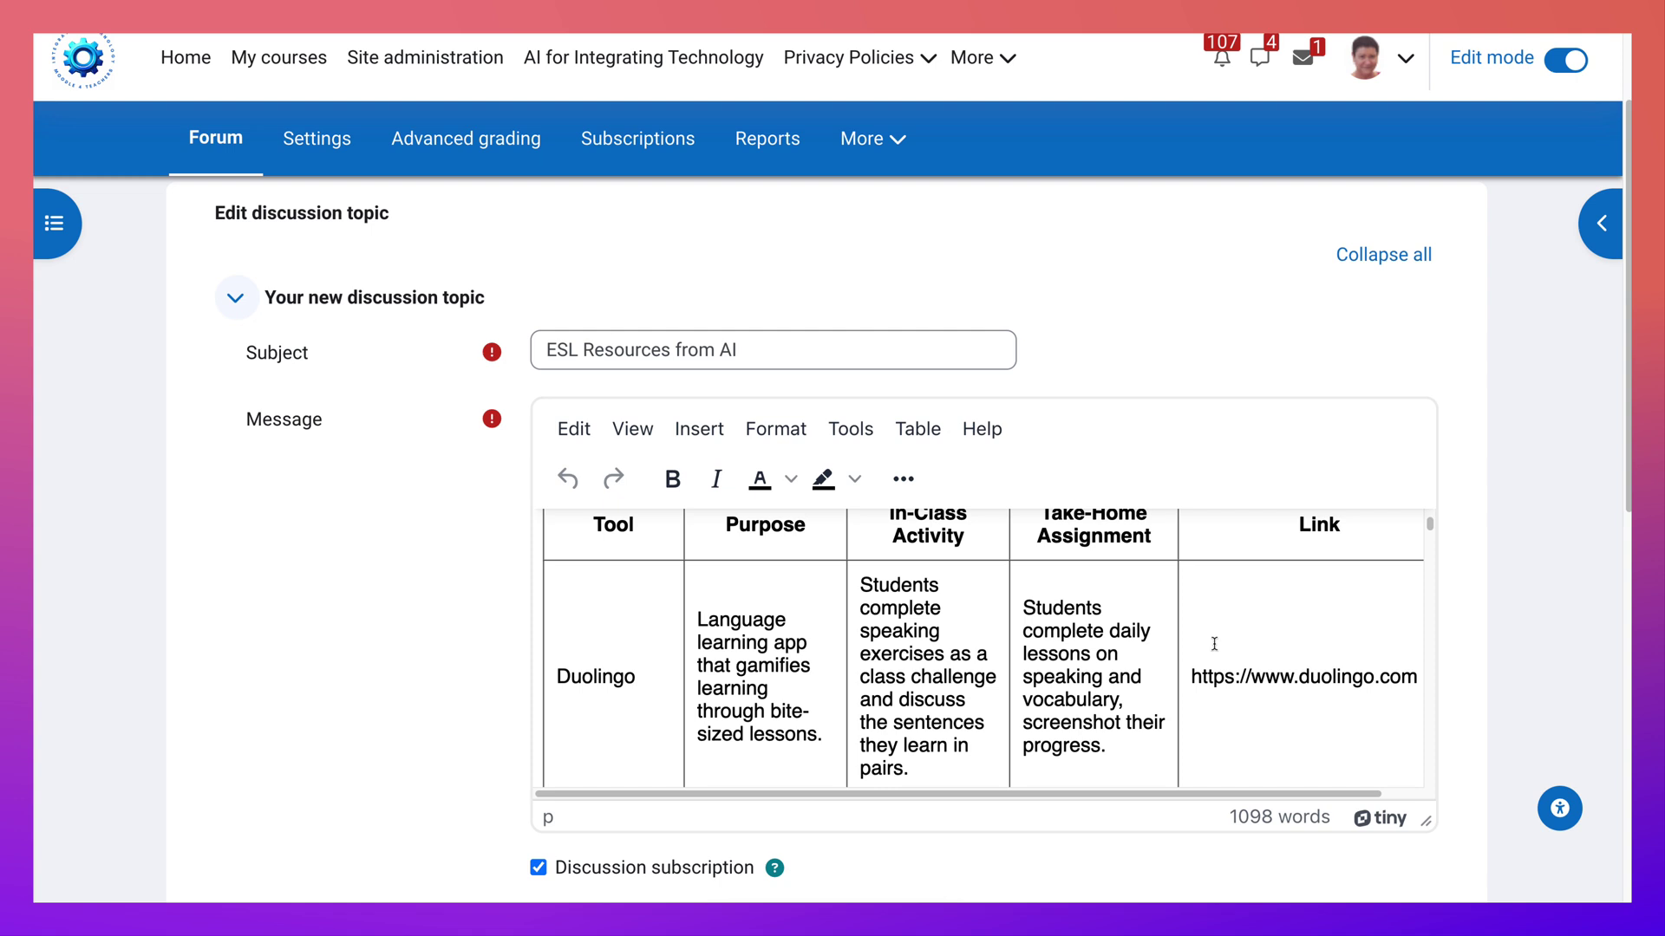
left_click(1193, 675)
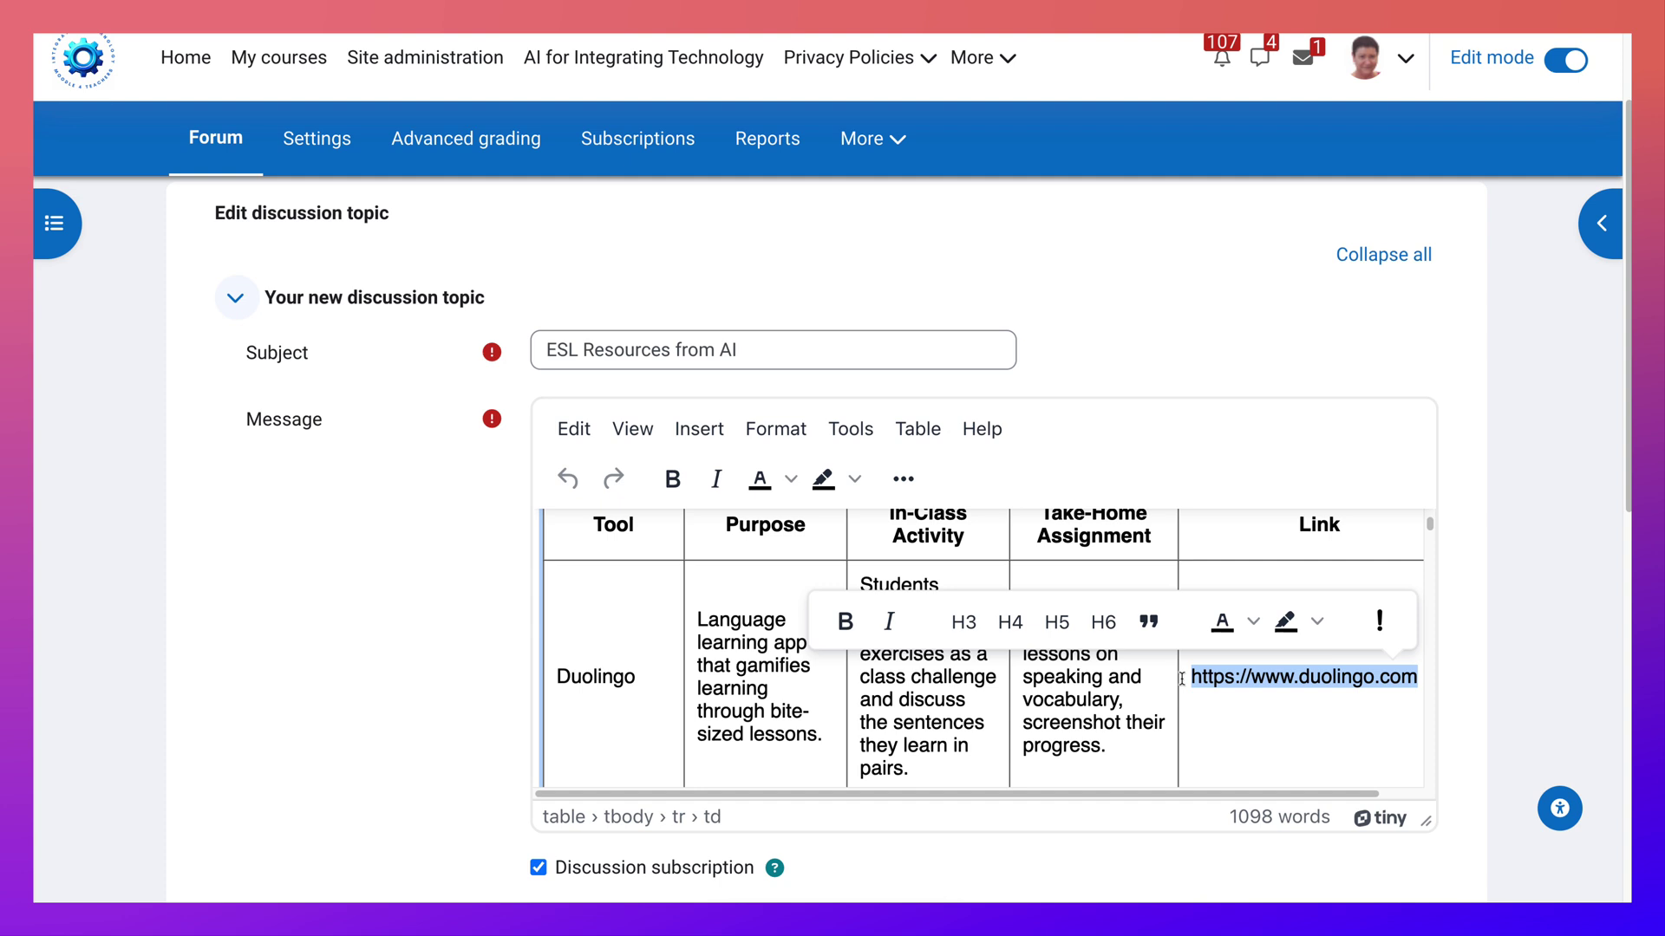
left_click(1237, 679)
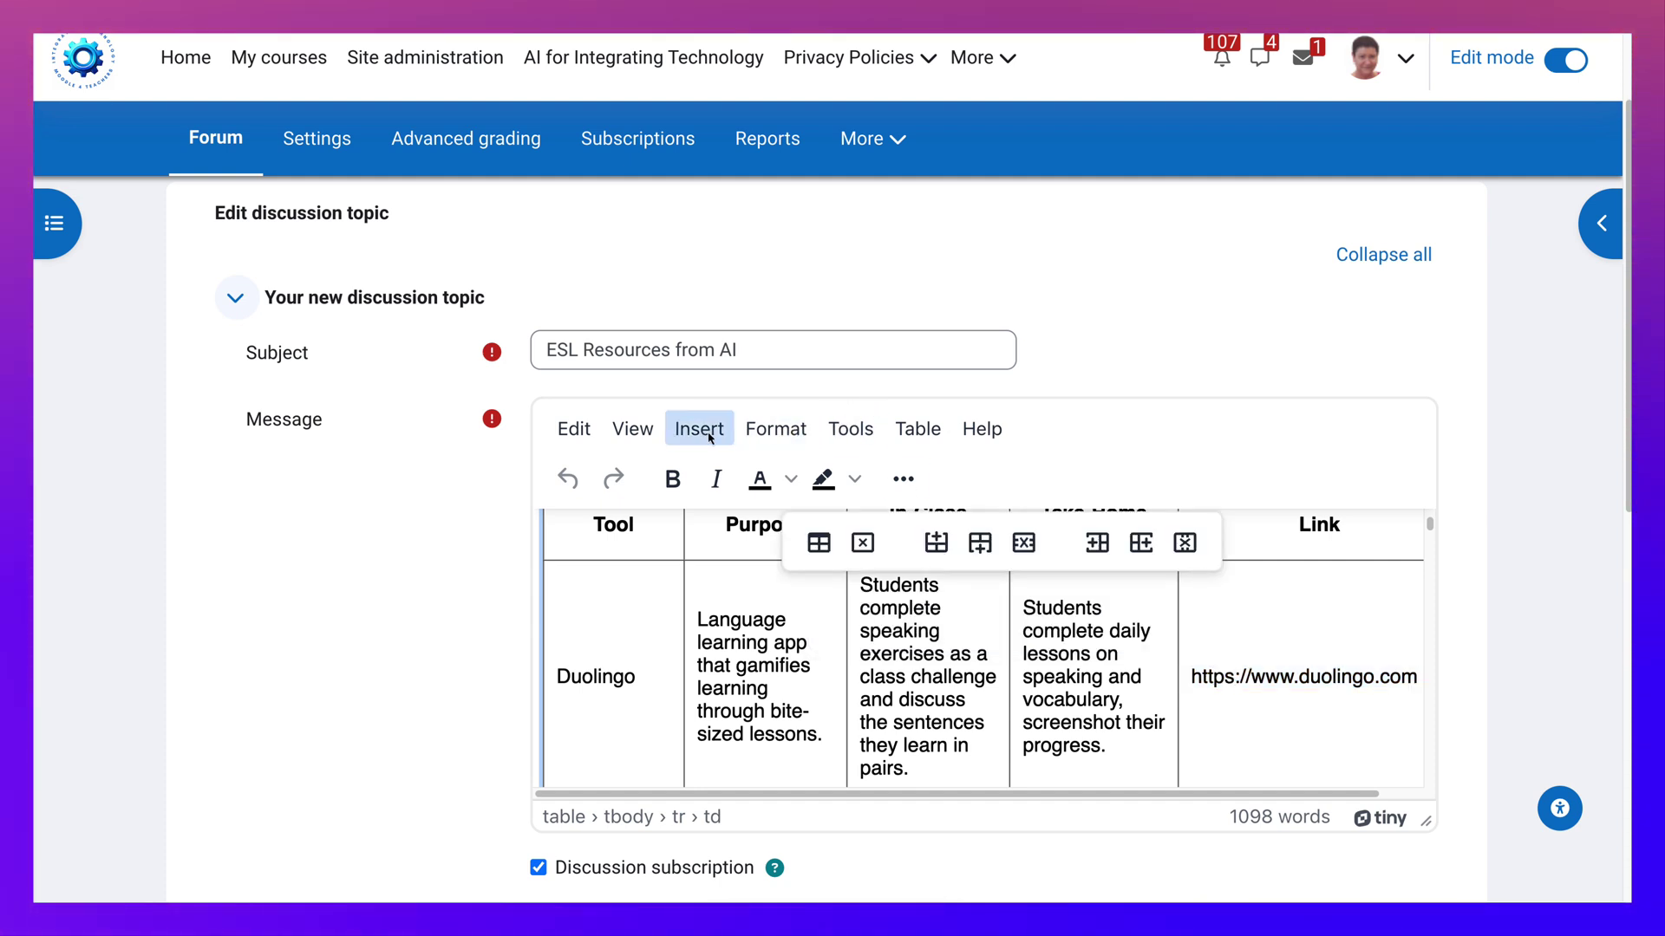
left_click(903, 478)
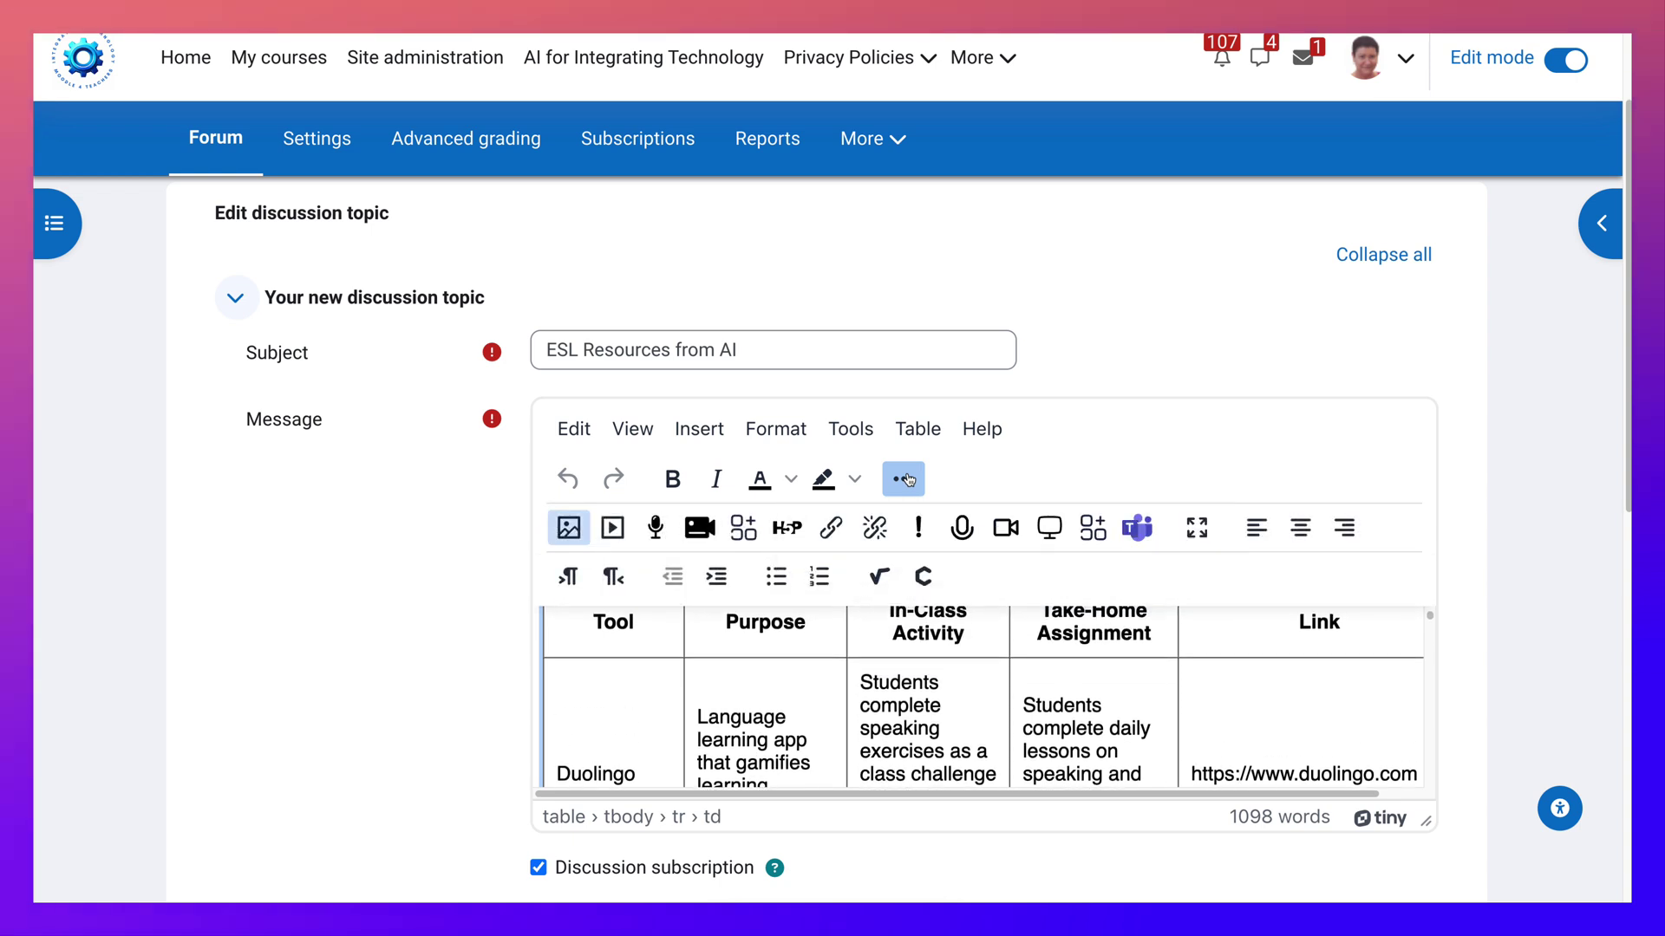
left_click(829, 529)
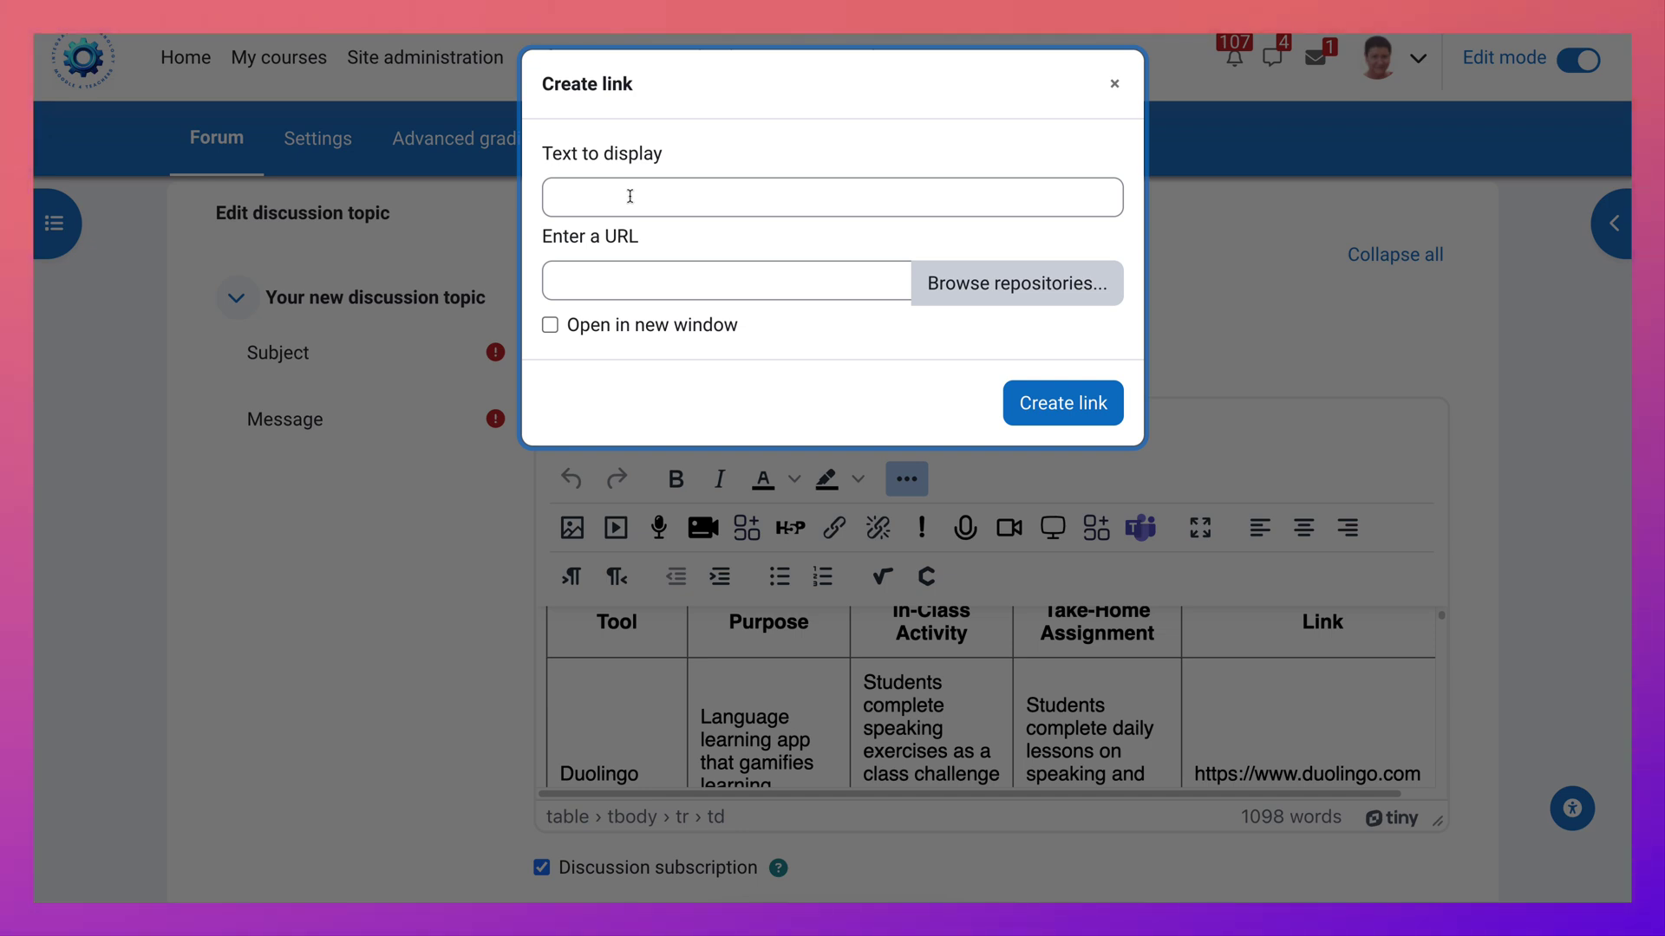
left_click(1139, 105)
scroll(1290, 698, "up", 1)
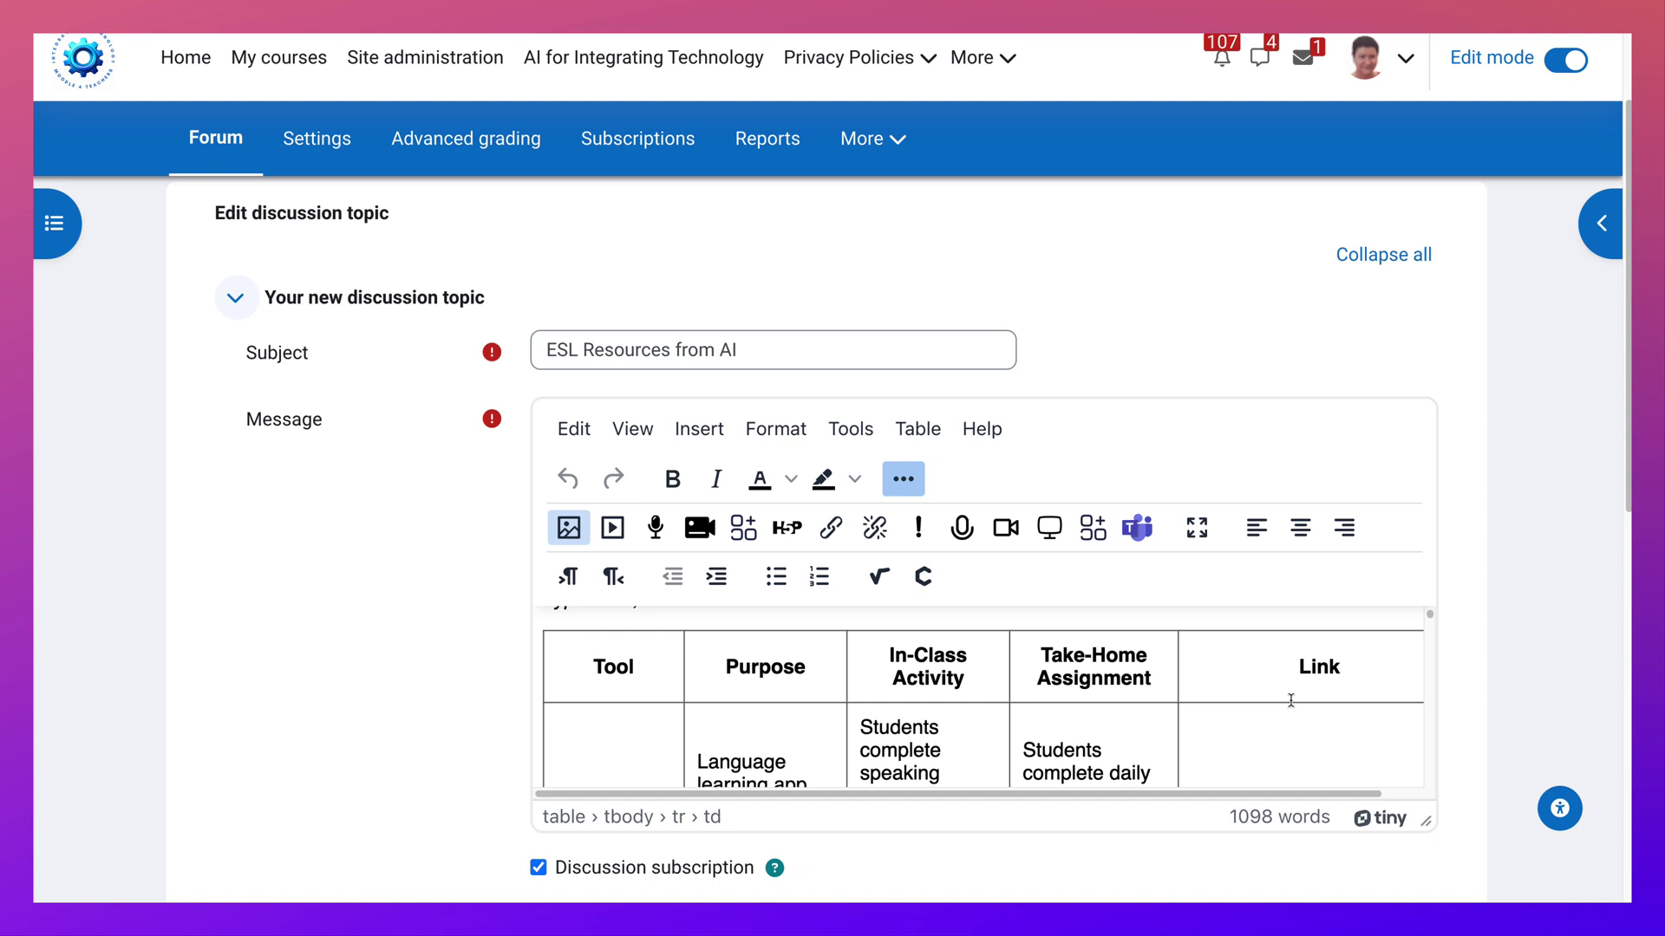
scroll(1287, 698, "down", 2)
left_click_drag(1191, 719, 1413, 719)
key("ctrl+c")
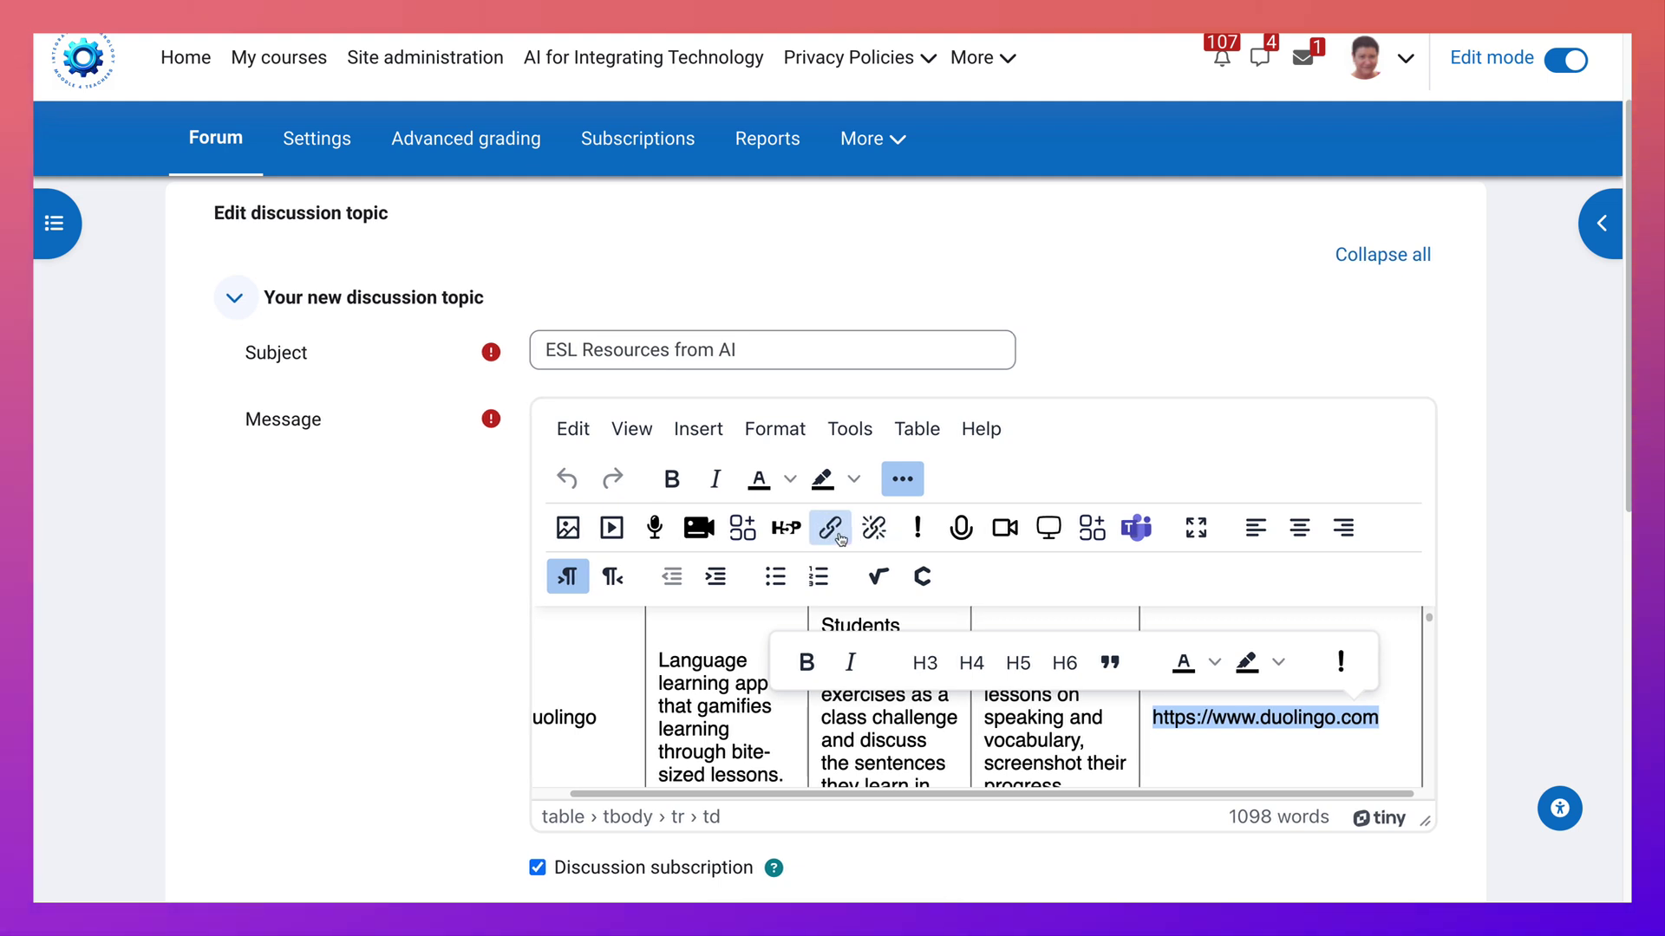
left_click(839, 536)
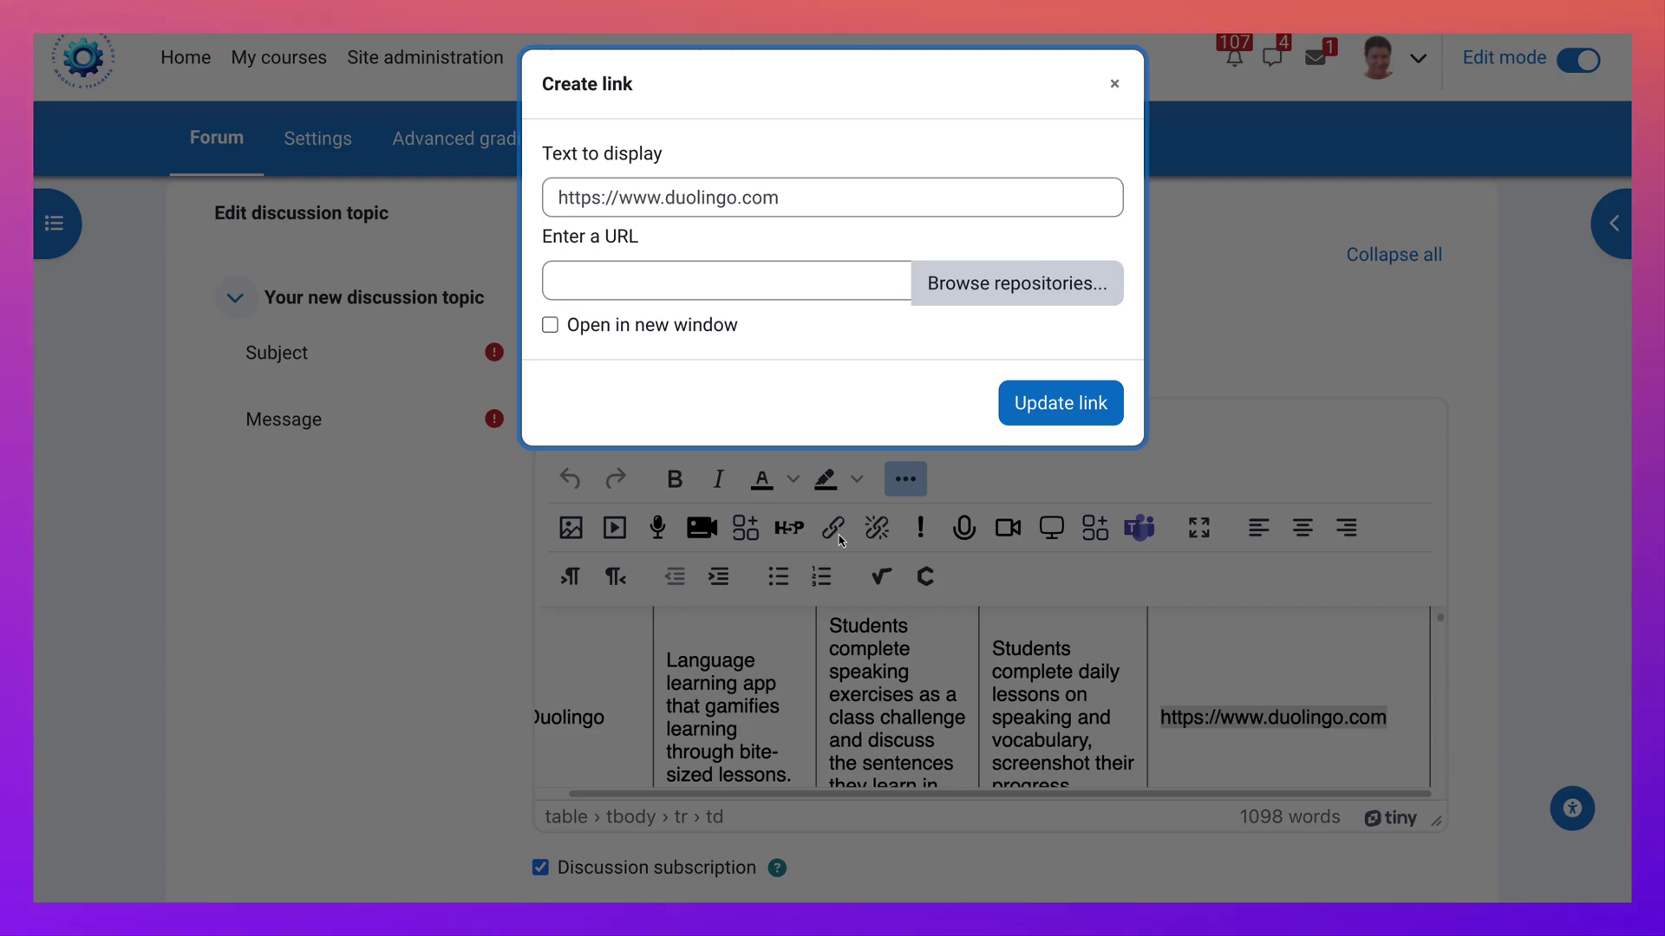
left_click(626, 289)
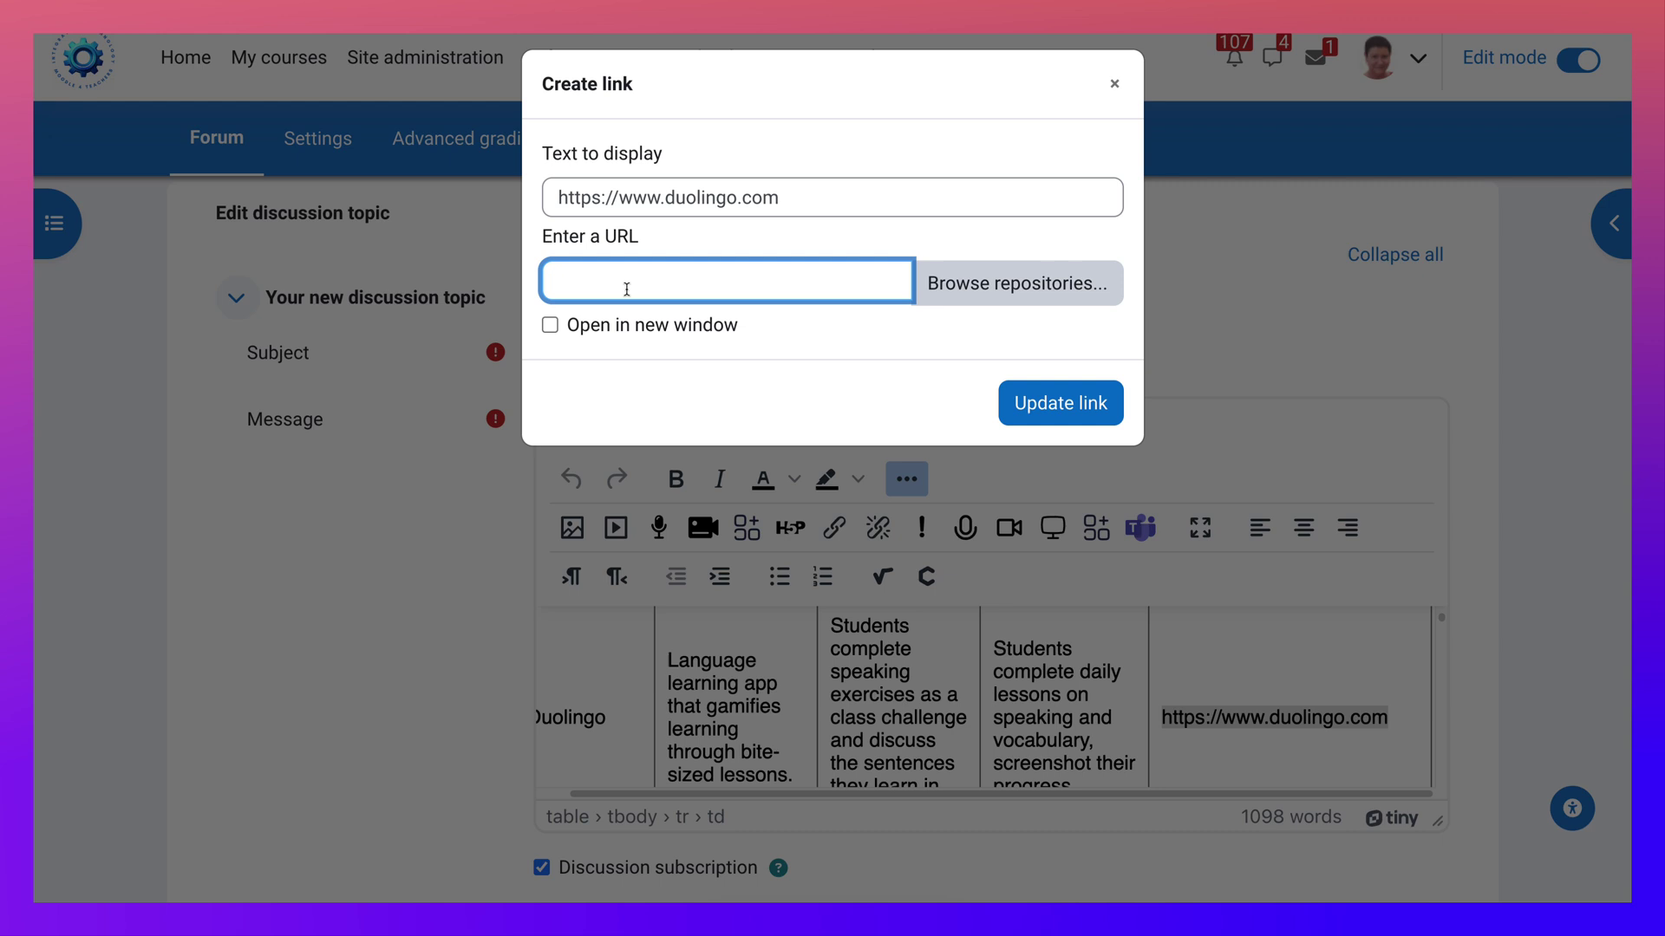
key("ctrl+v")
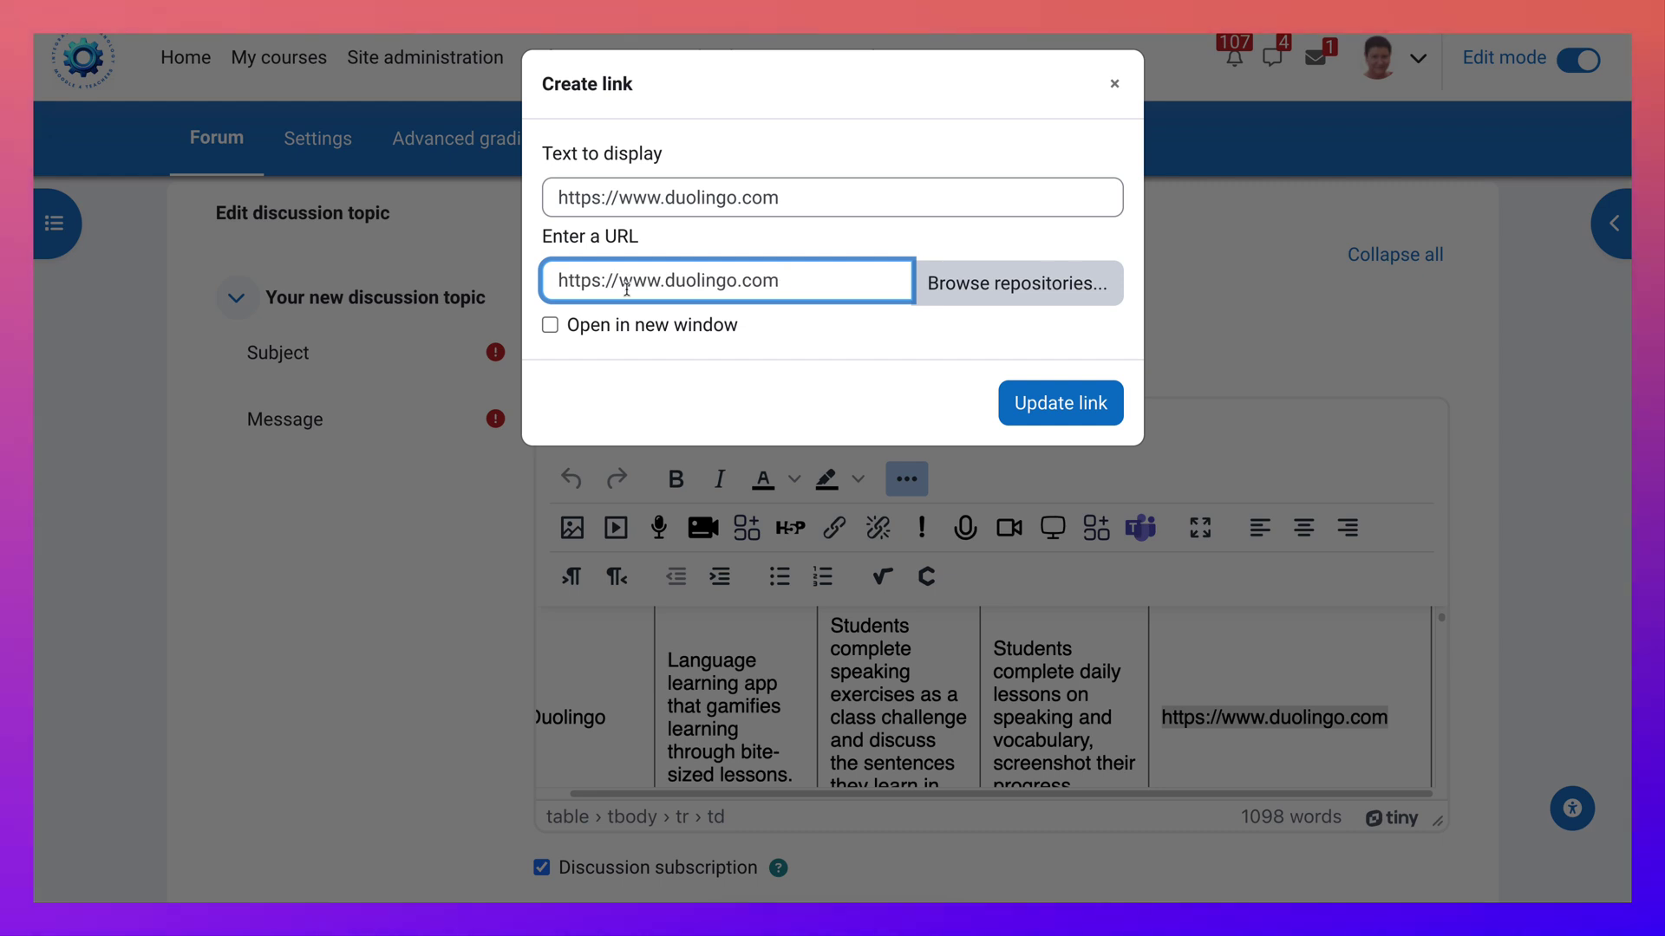
left_click(550, 326)
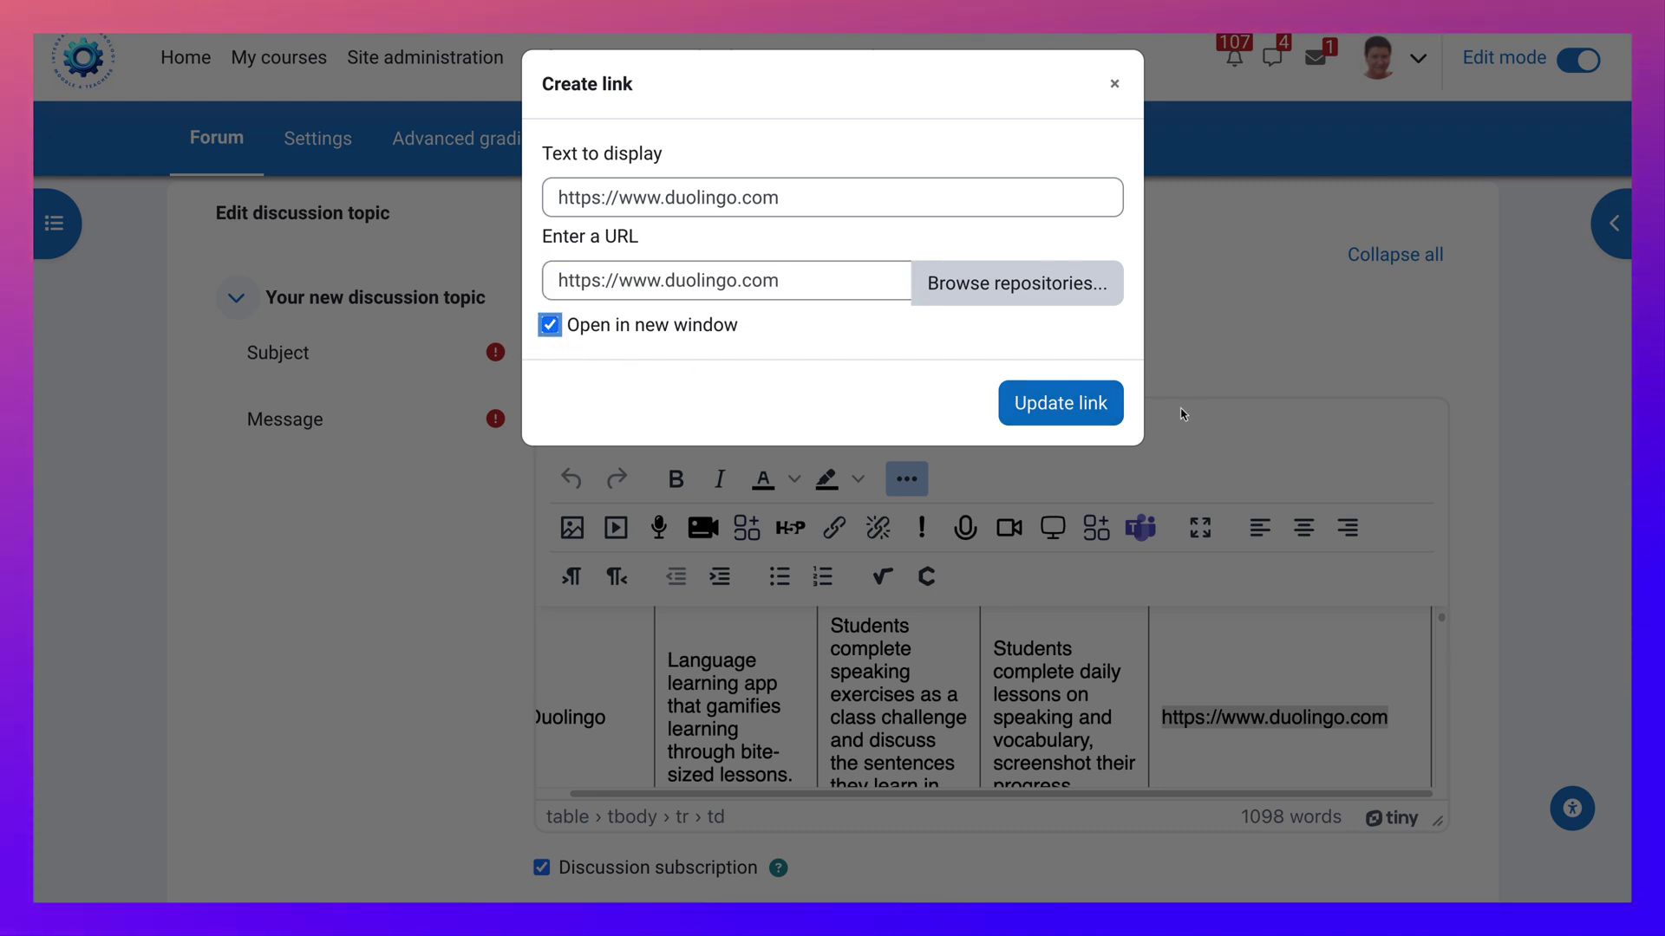
left_click(1060, 403)
scroll(1257, 668, "down", 4)
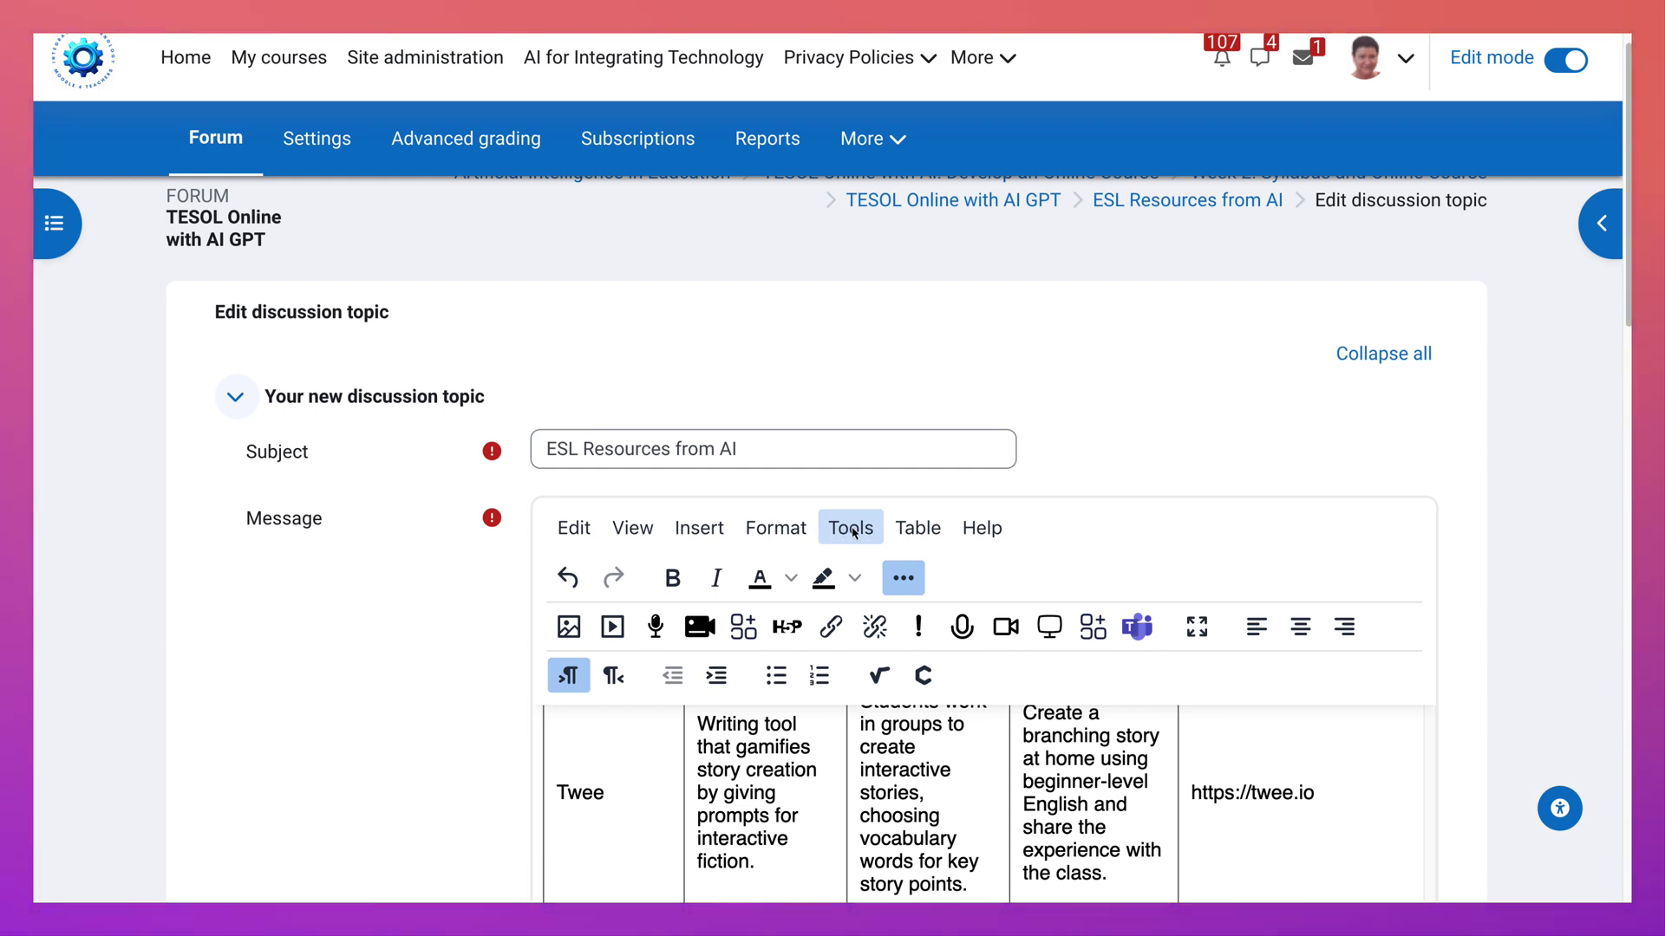
Copy the ESL resources table's HTML, from <table> through </table>, in the Source code view.
left_click(854, 533)
left_click(918, 574)
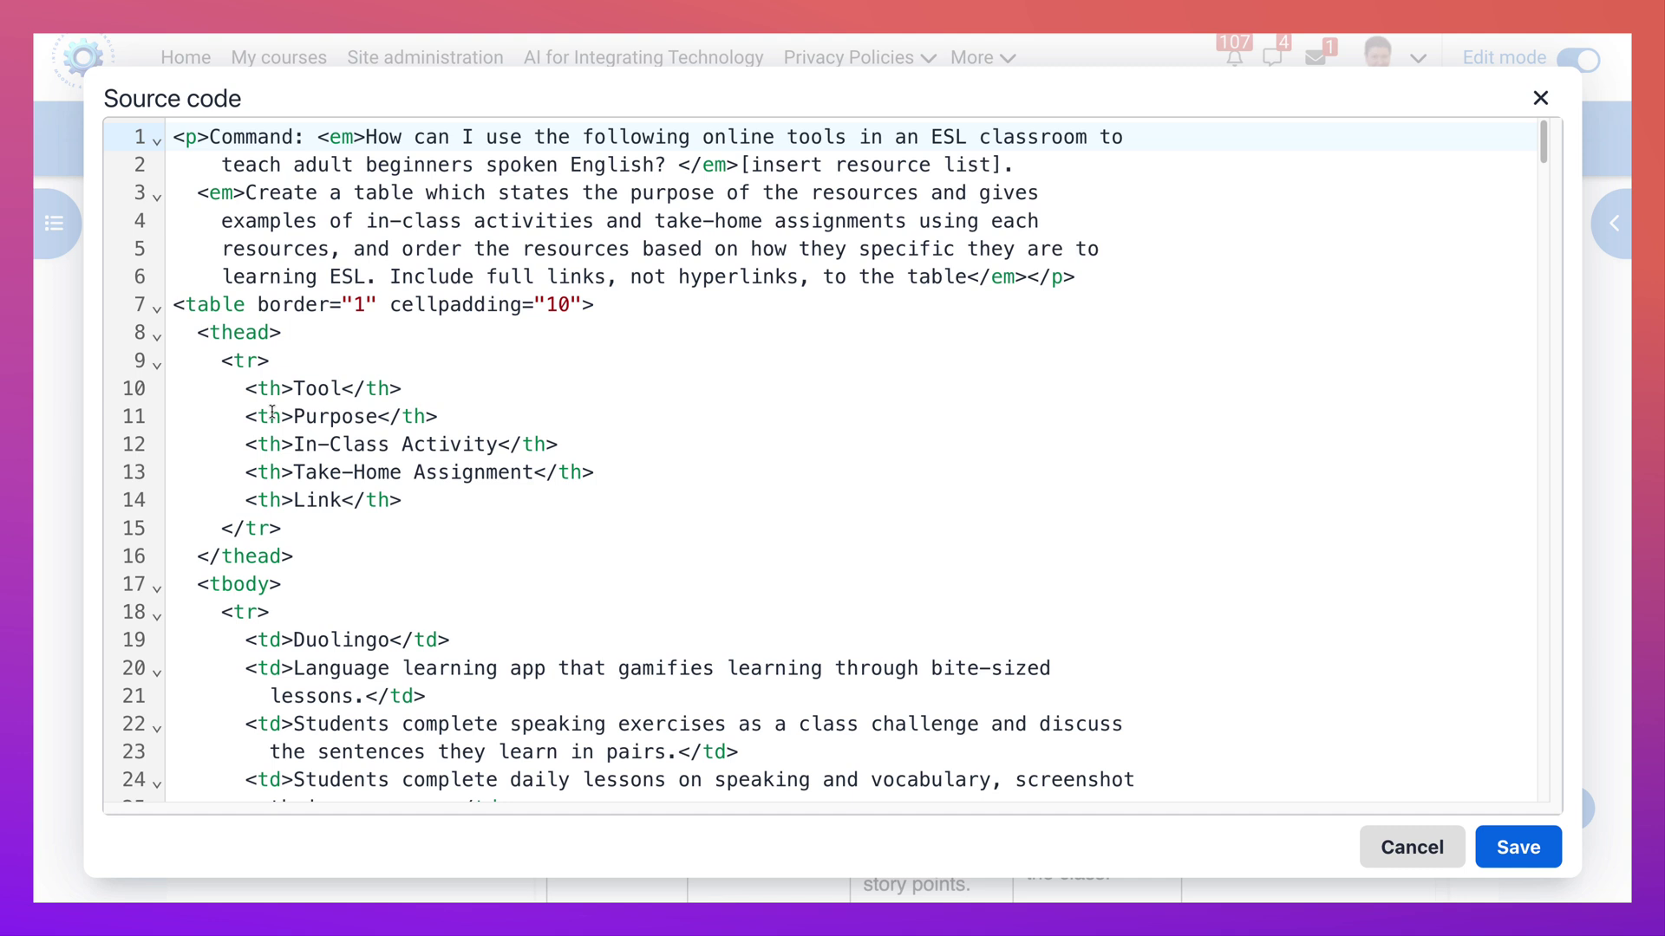
left_click(175, 306)
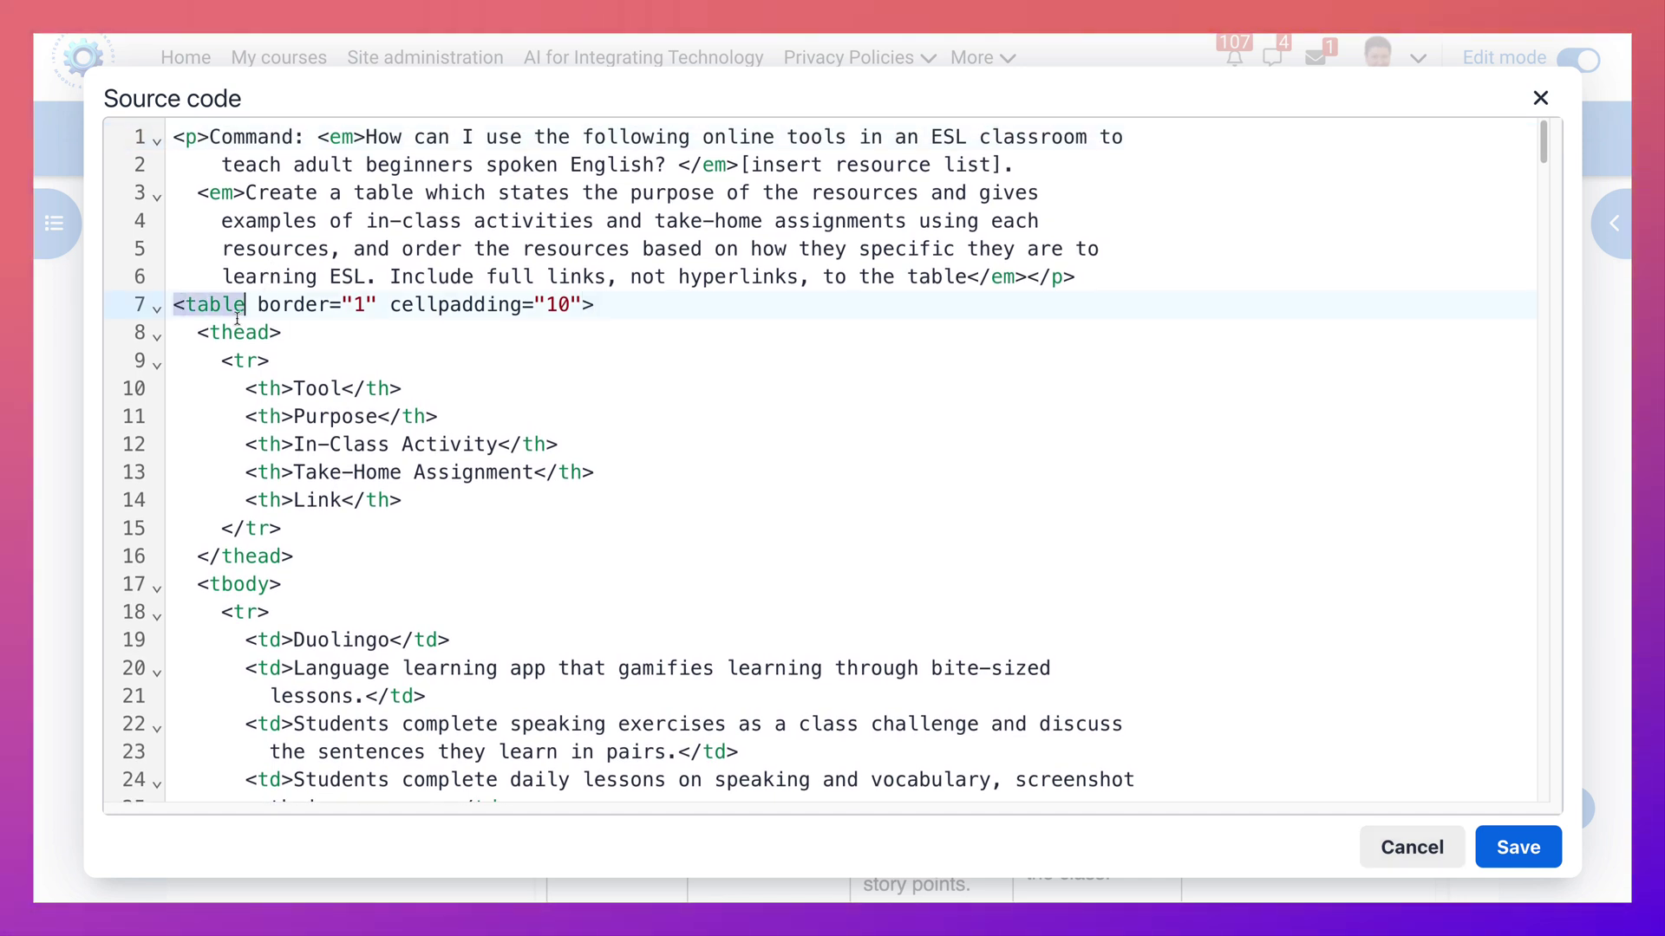
left_click_drag(237, 318, 426, 444)
left_click(186, 329)
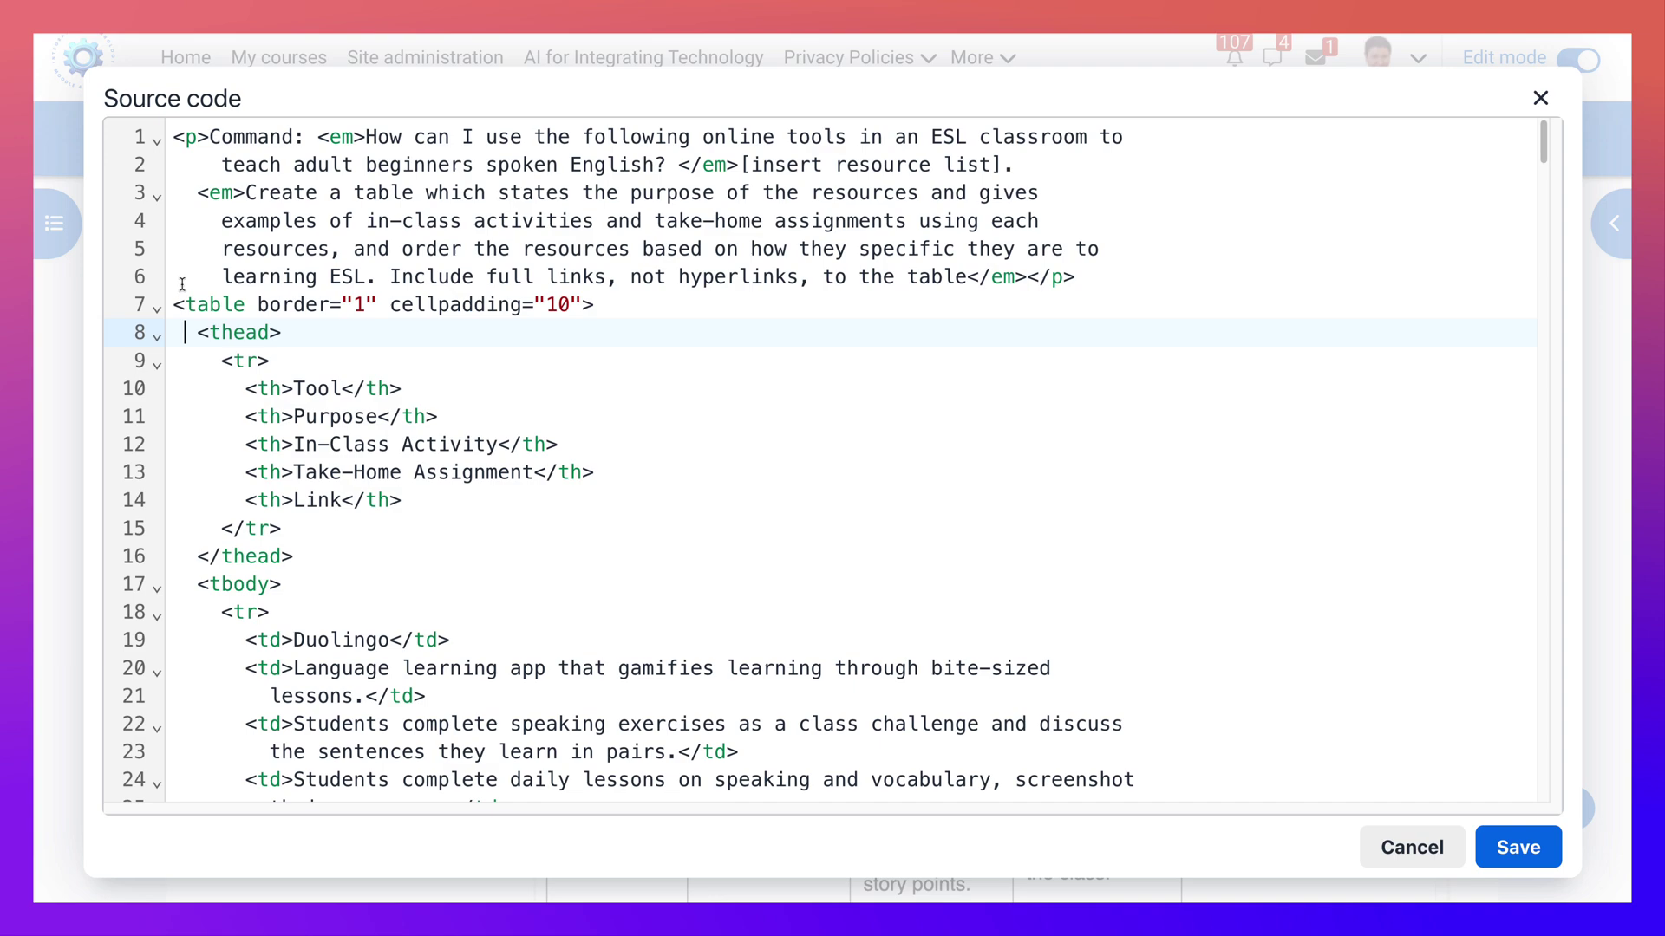
left_click_drag(176, 298, 652, 573)
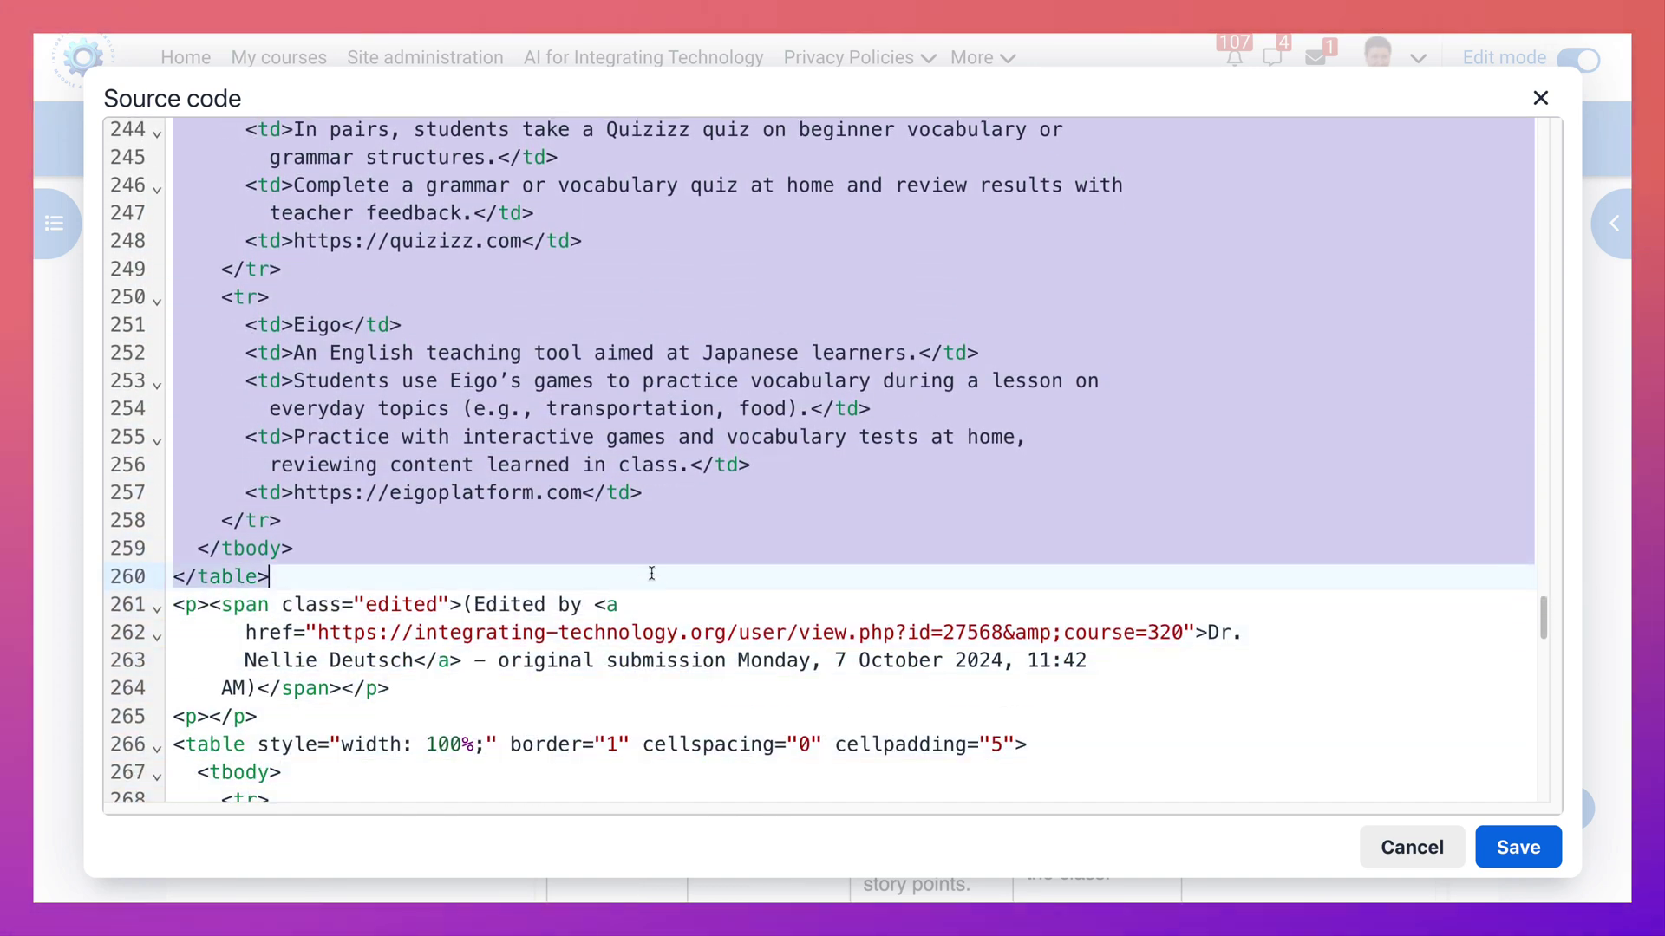
right_click(508, 237)
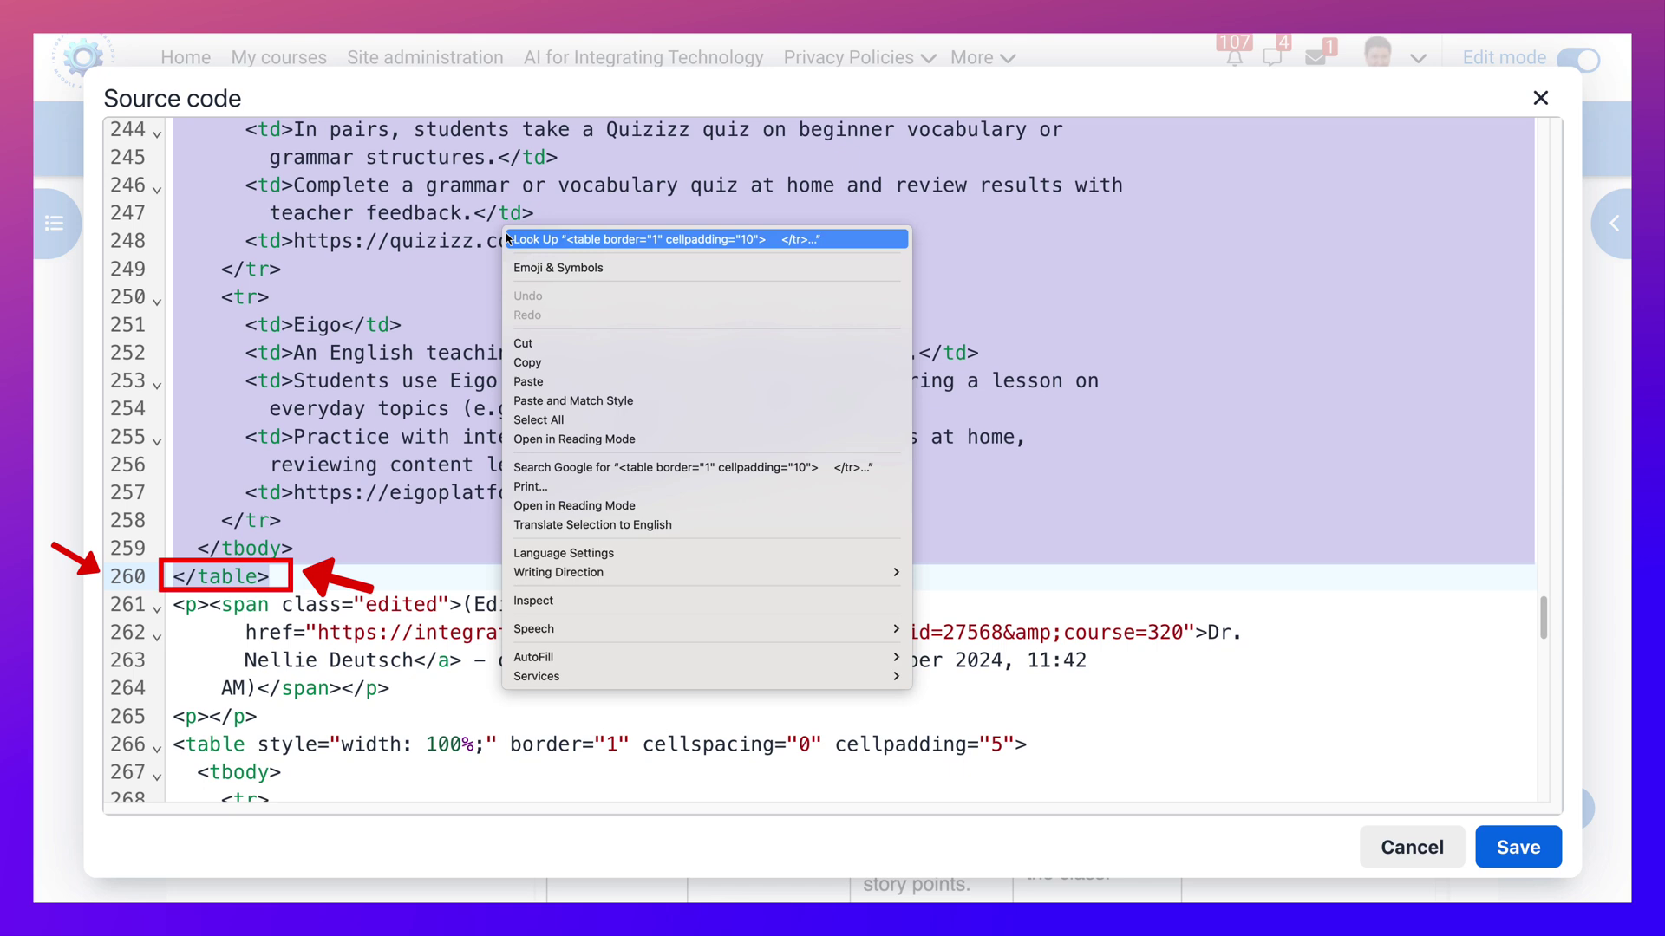
left_click(555, 363)
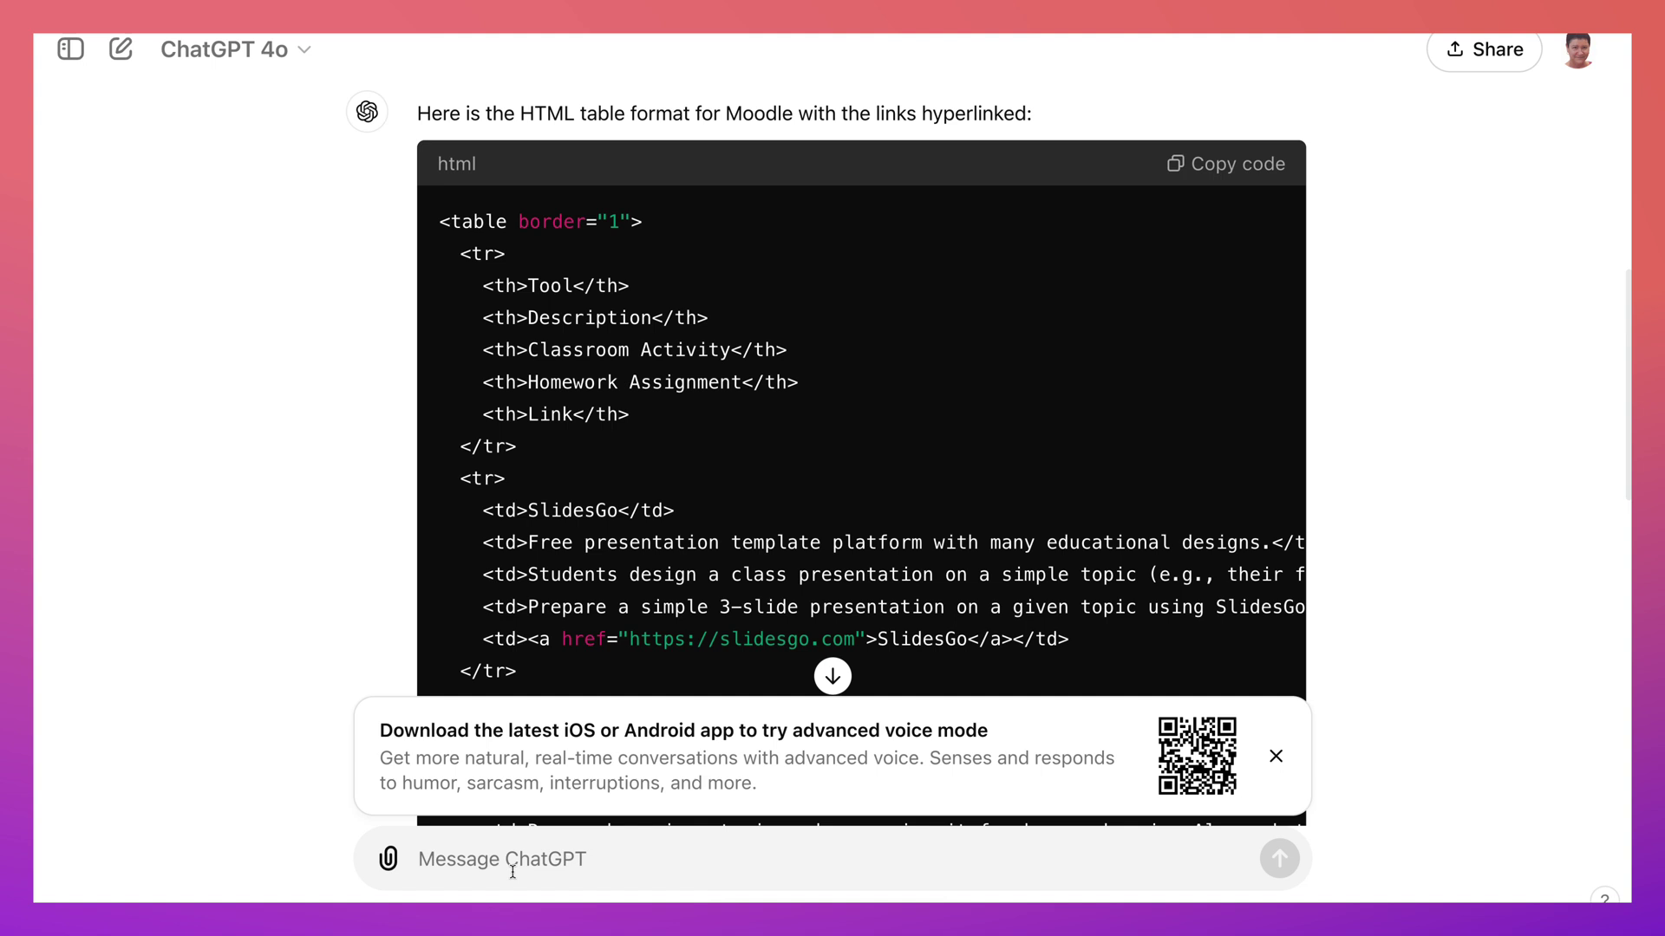
Send ChatGPT the request 'Activate the full urls:' for the table code.
type("Activate")
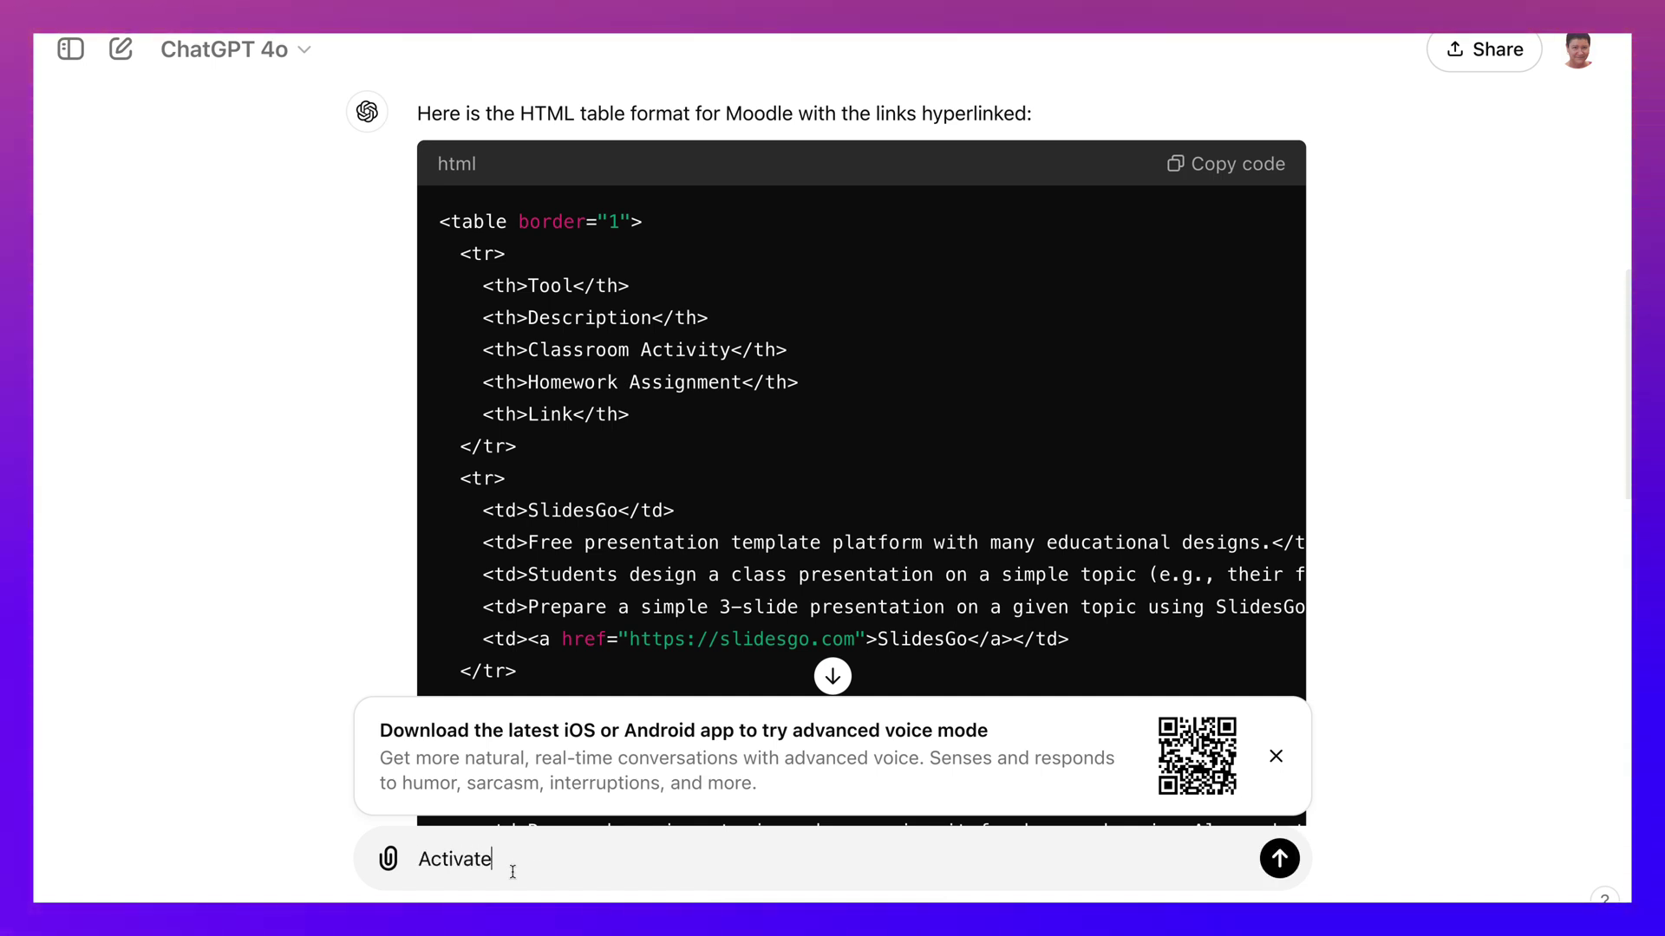
type(" the l")
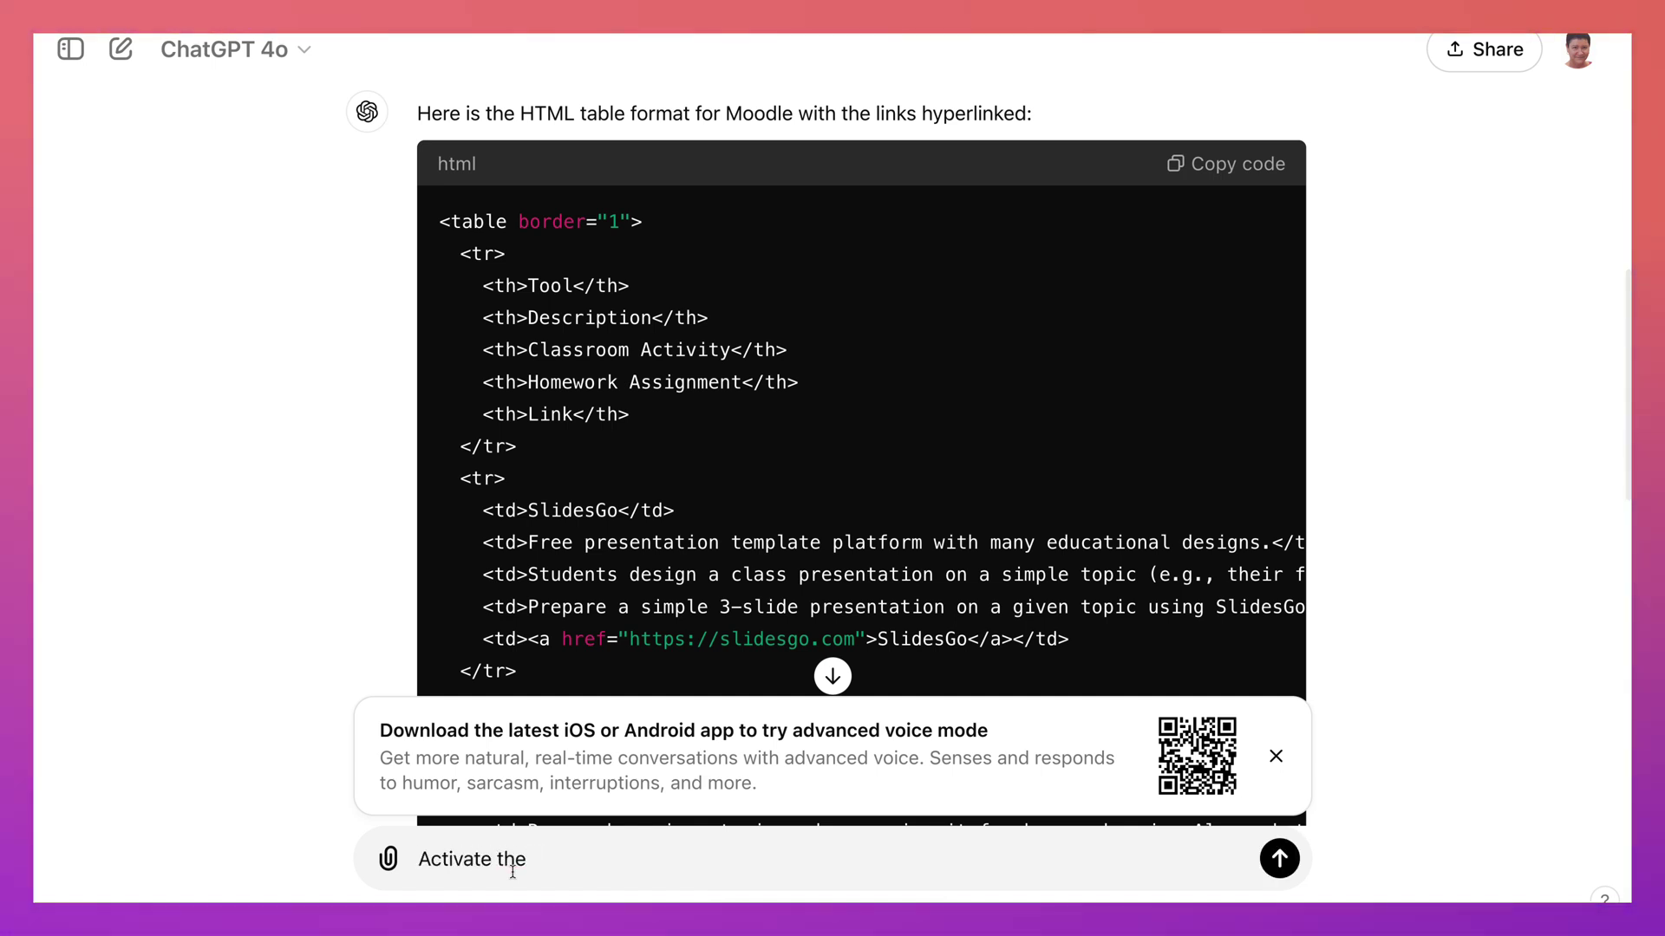
key("BackSpace")
type("full urls and tu")
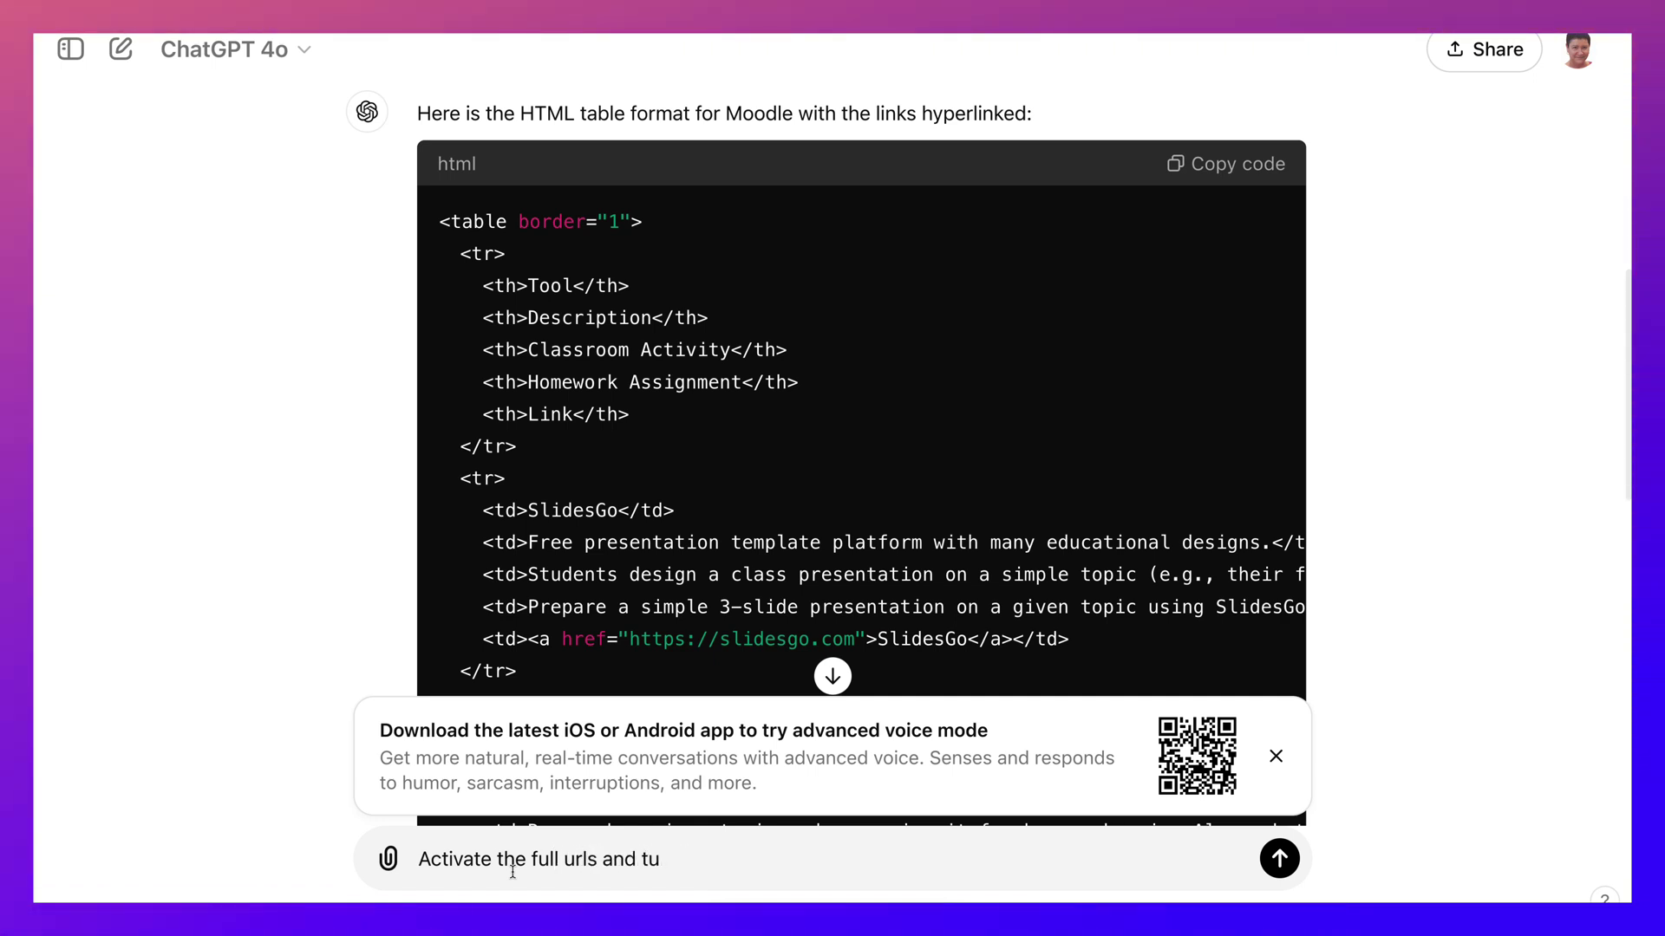
key("BackSpace")
key("BackSpace")
key("BackSpace")
key("BackSpace")
key("BackSpace")
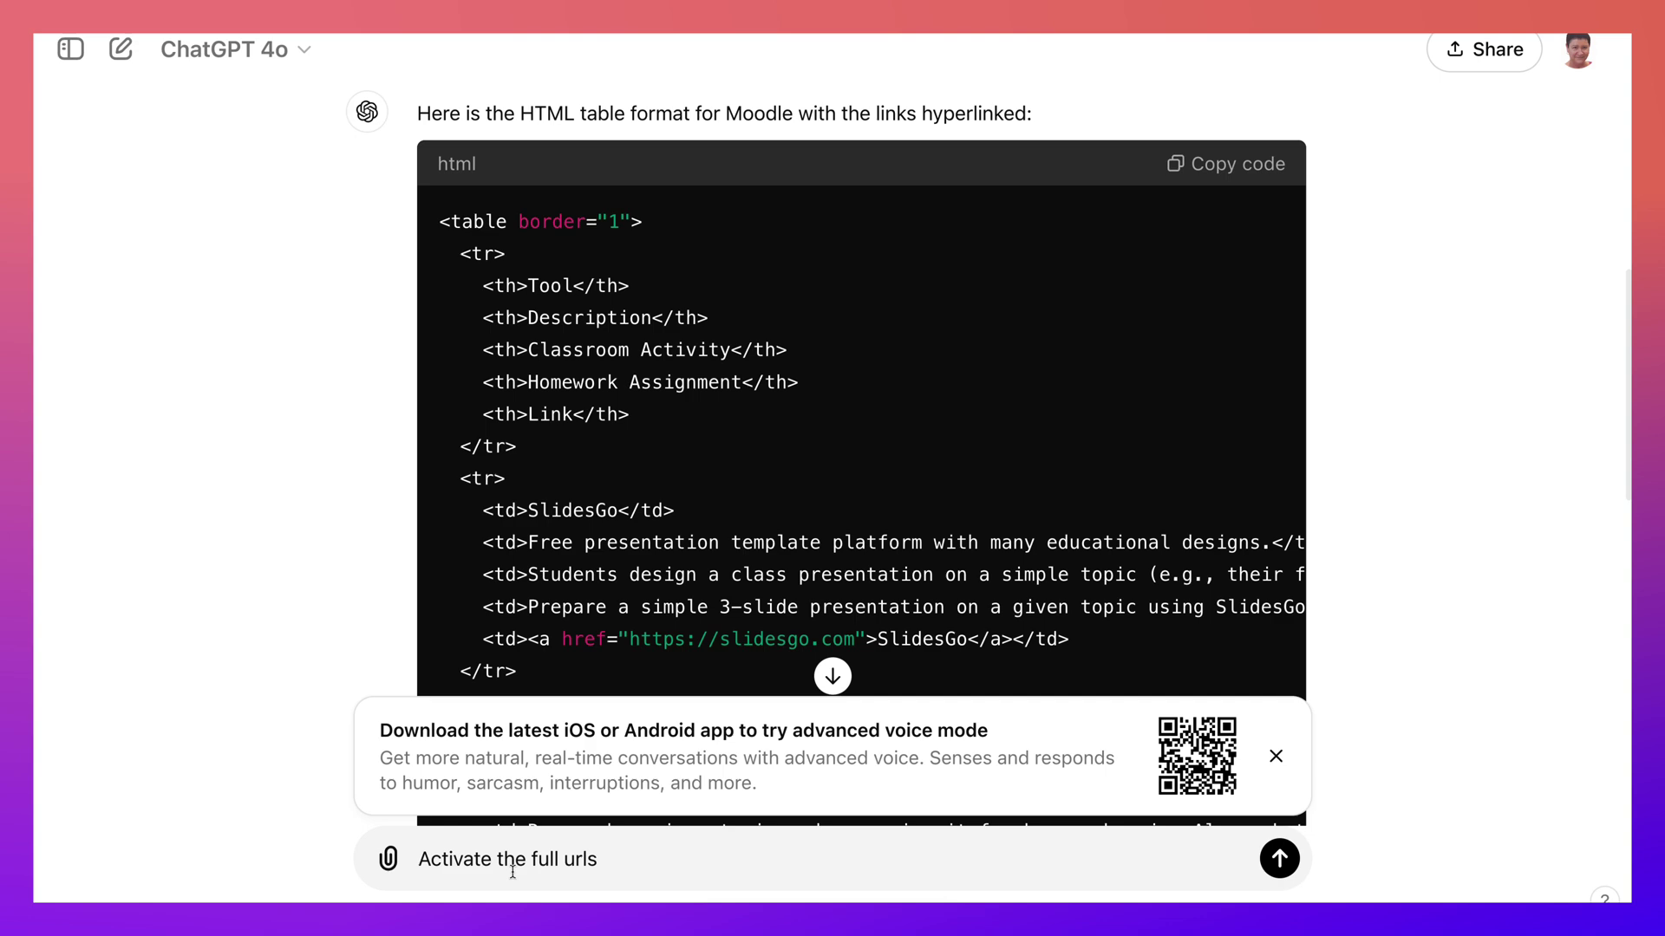
type(":")
key("Return")
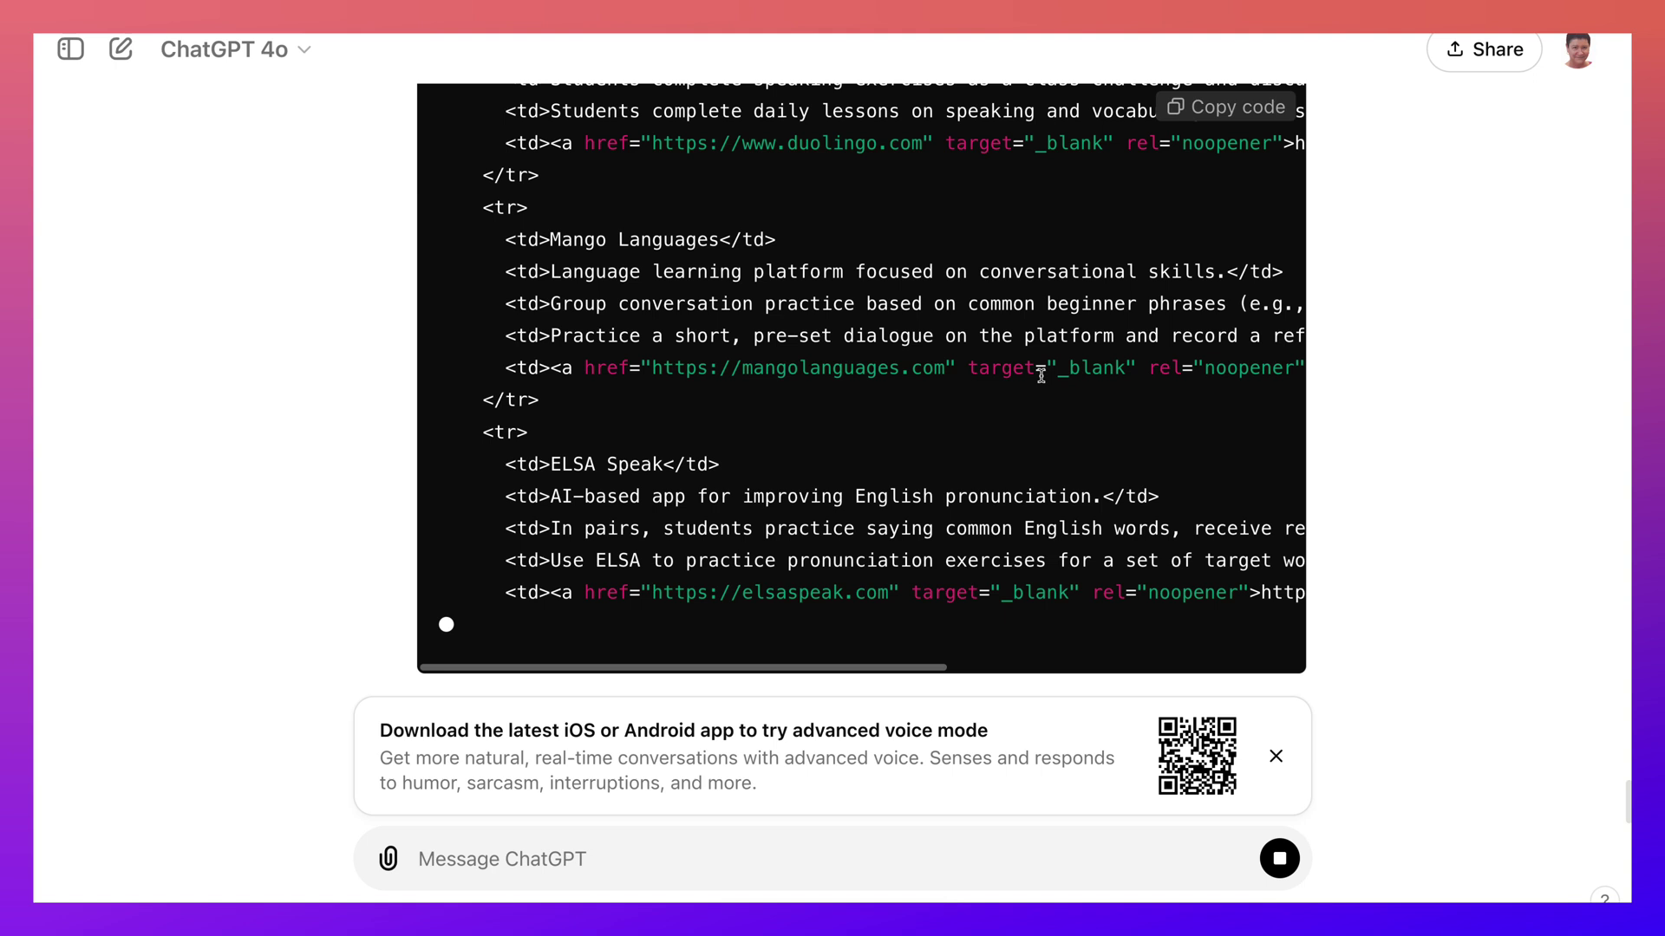
Scroll through ChatGPT's streaming table code to check the target="_blank" links.
scroll(1043, 377, "up", 3)
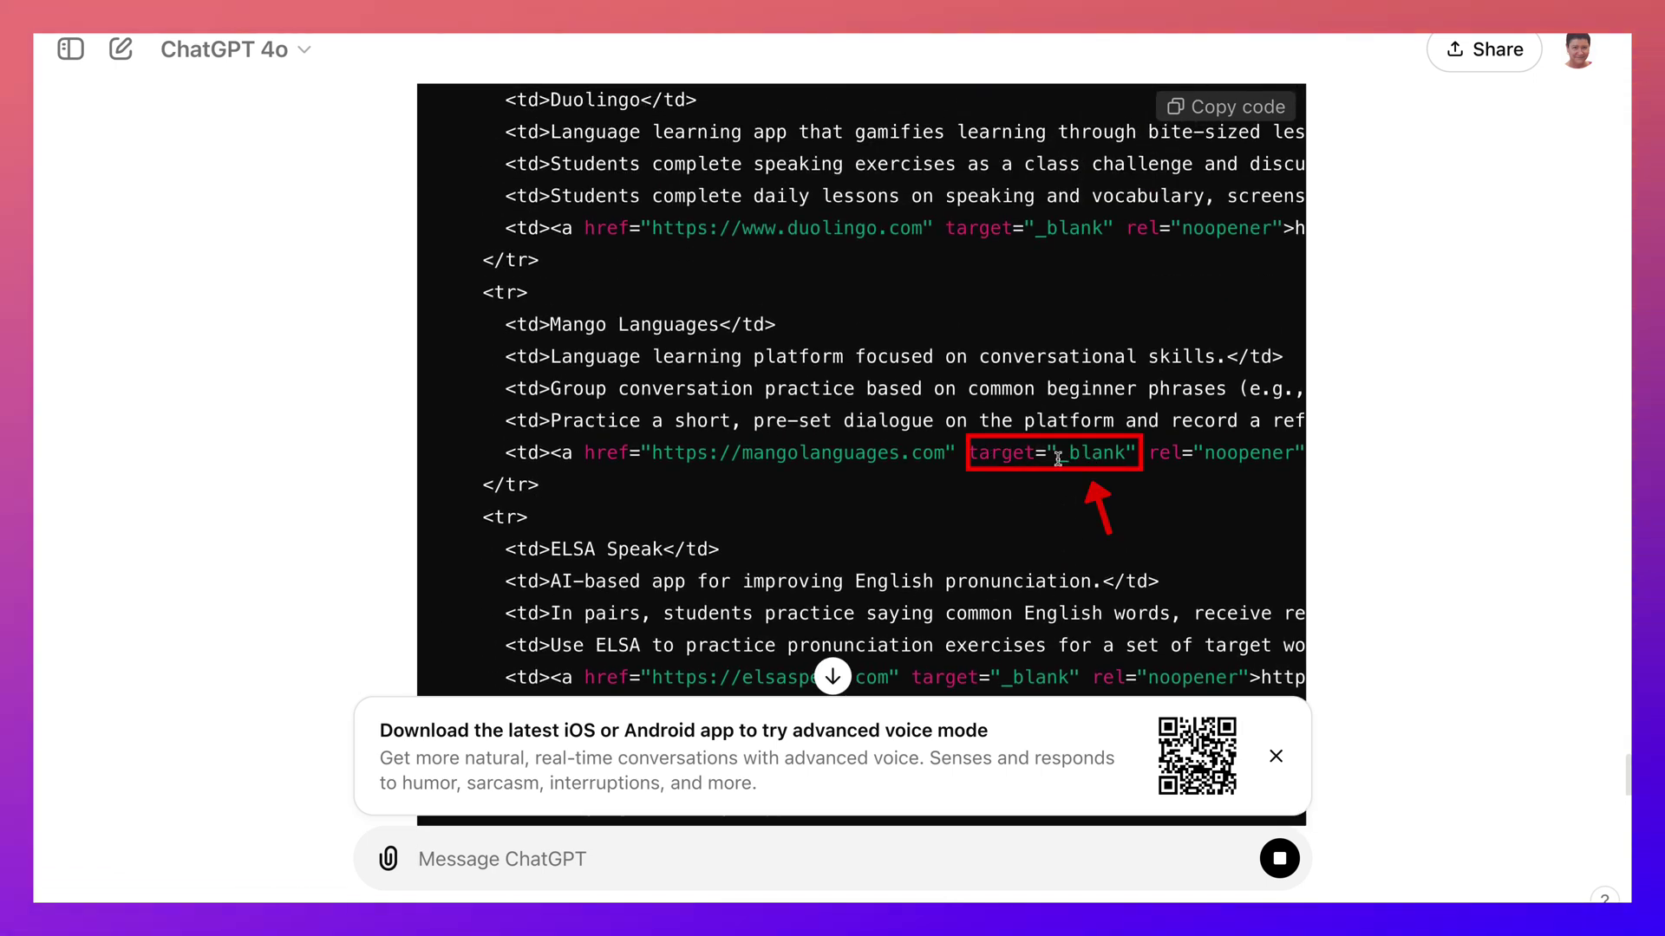
scroll(1056, 459, "up", 10)
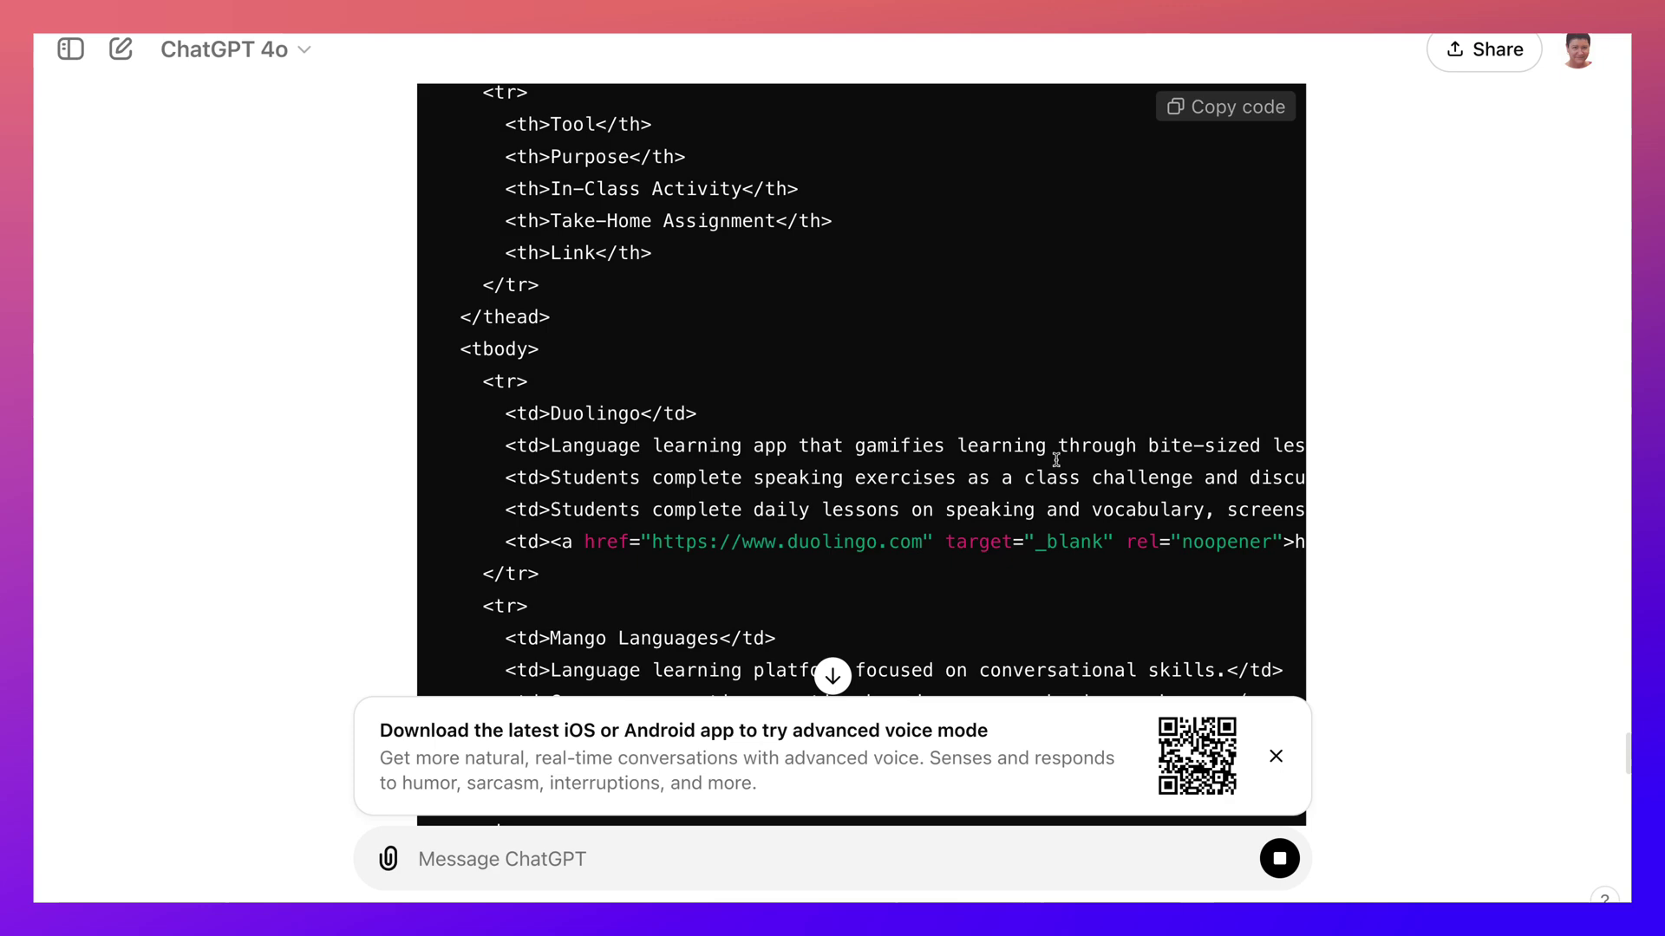
scroll(694, 469, "down", 3)
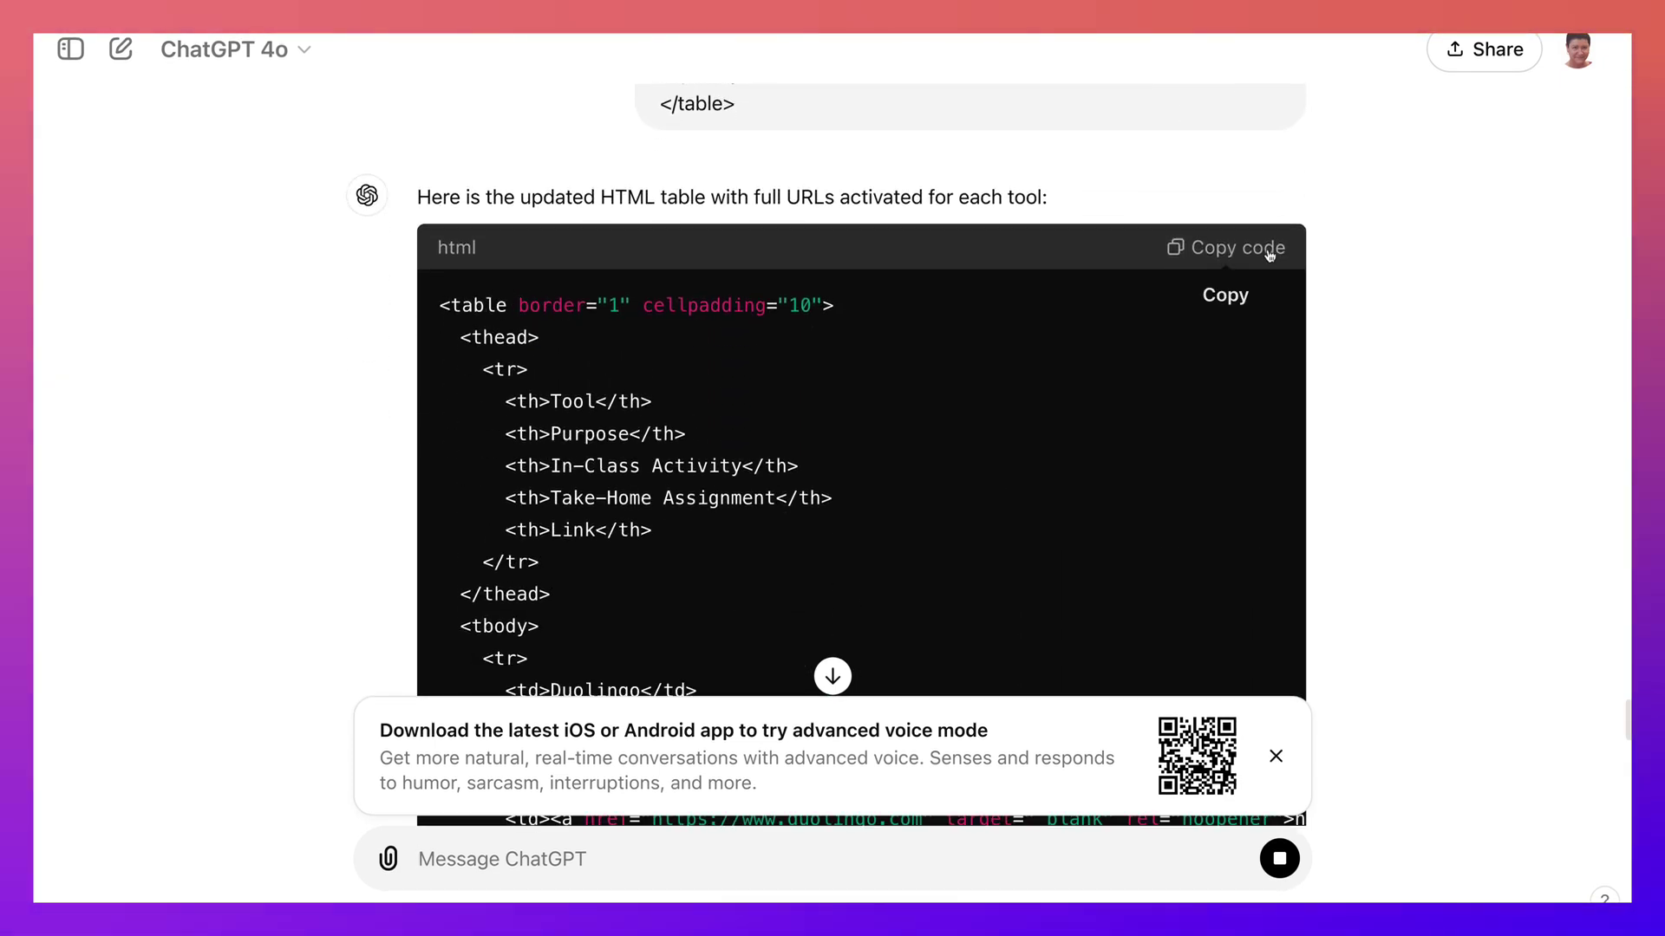
scroll(1142, 439, "down", 15)
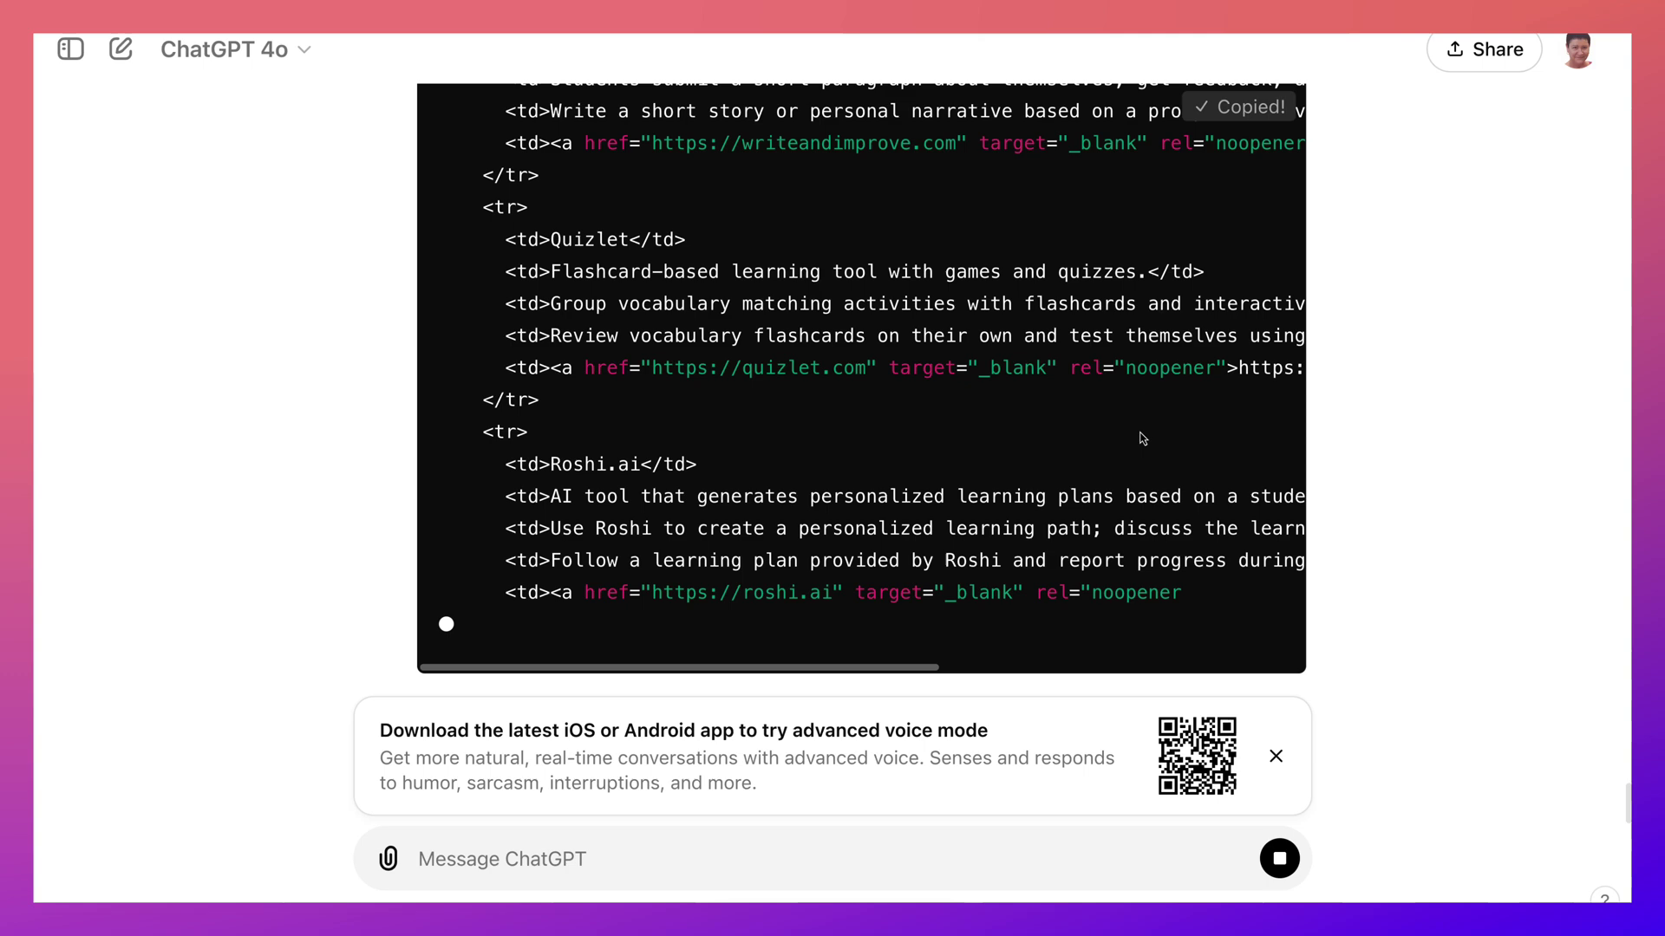
scroll(1140, 425, "down", 3)
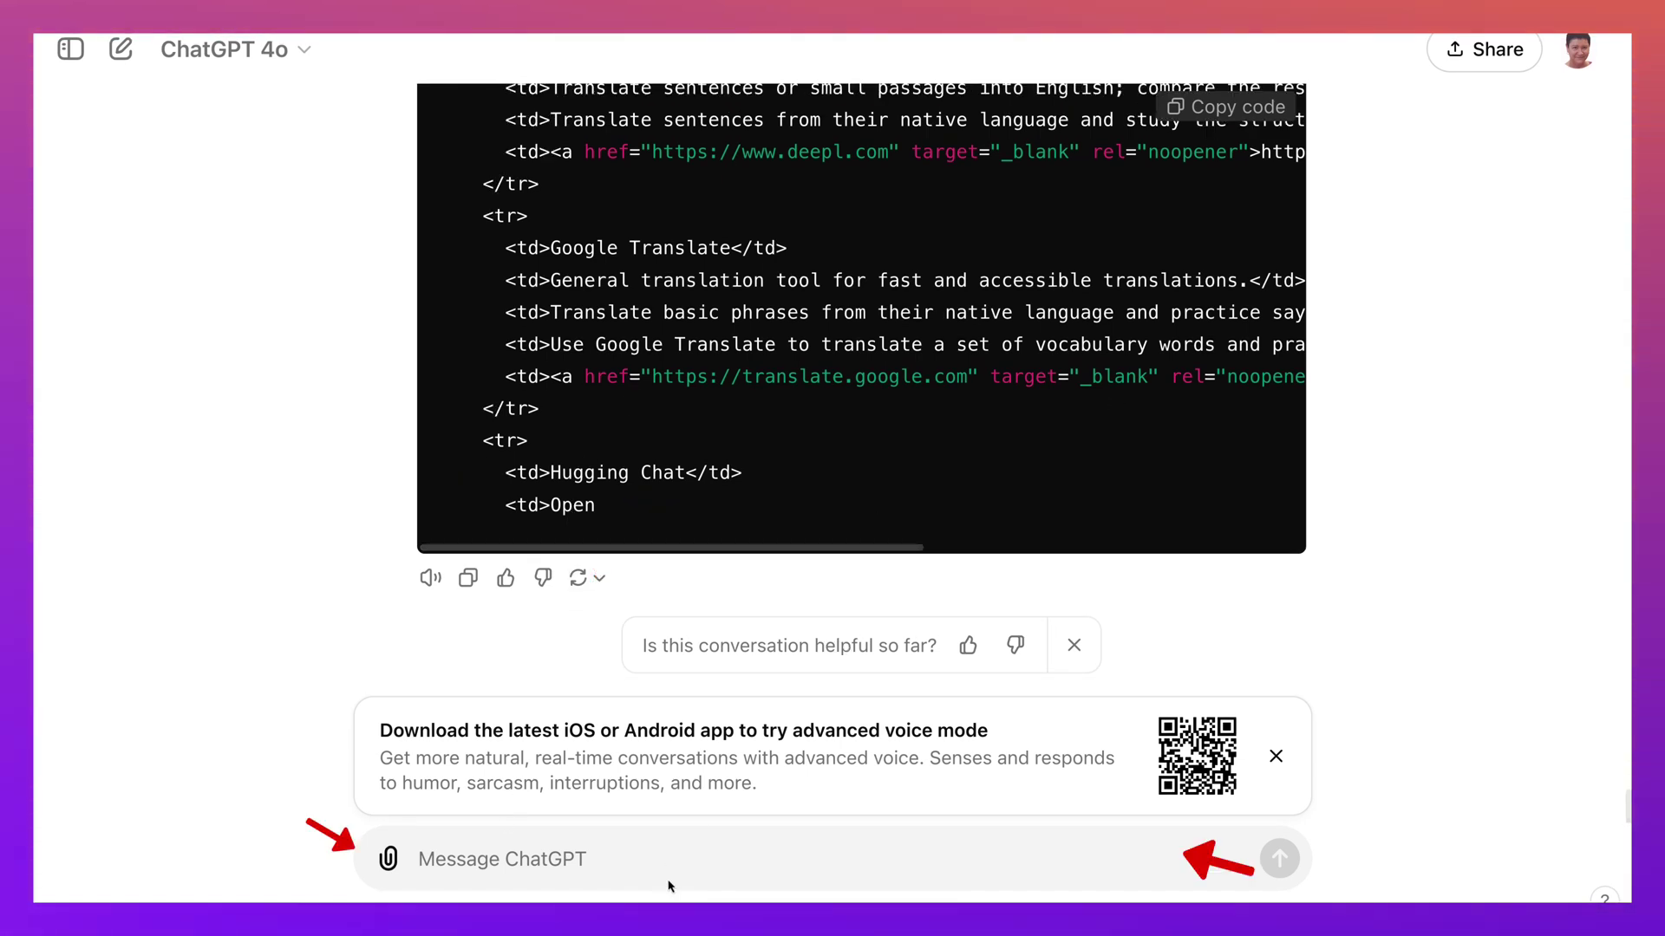
Ask ChatGPT to 'Please continue' the table from Hugging Chat, then return to Moodle.
type("P")
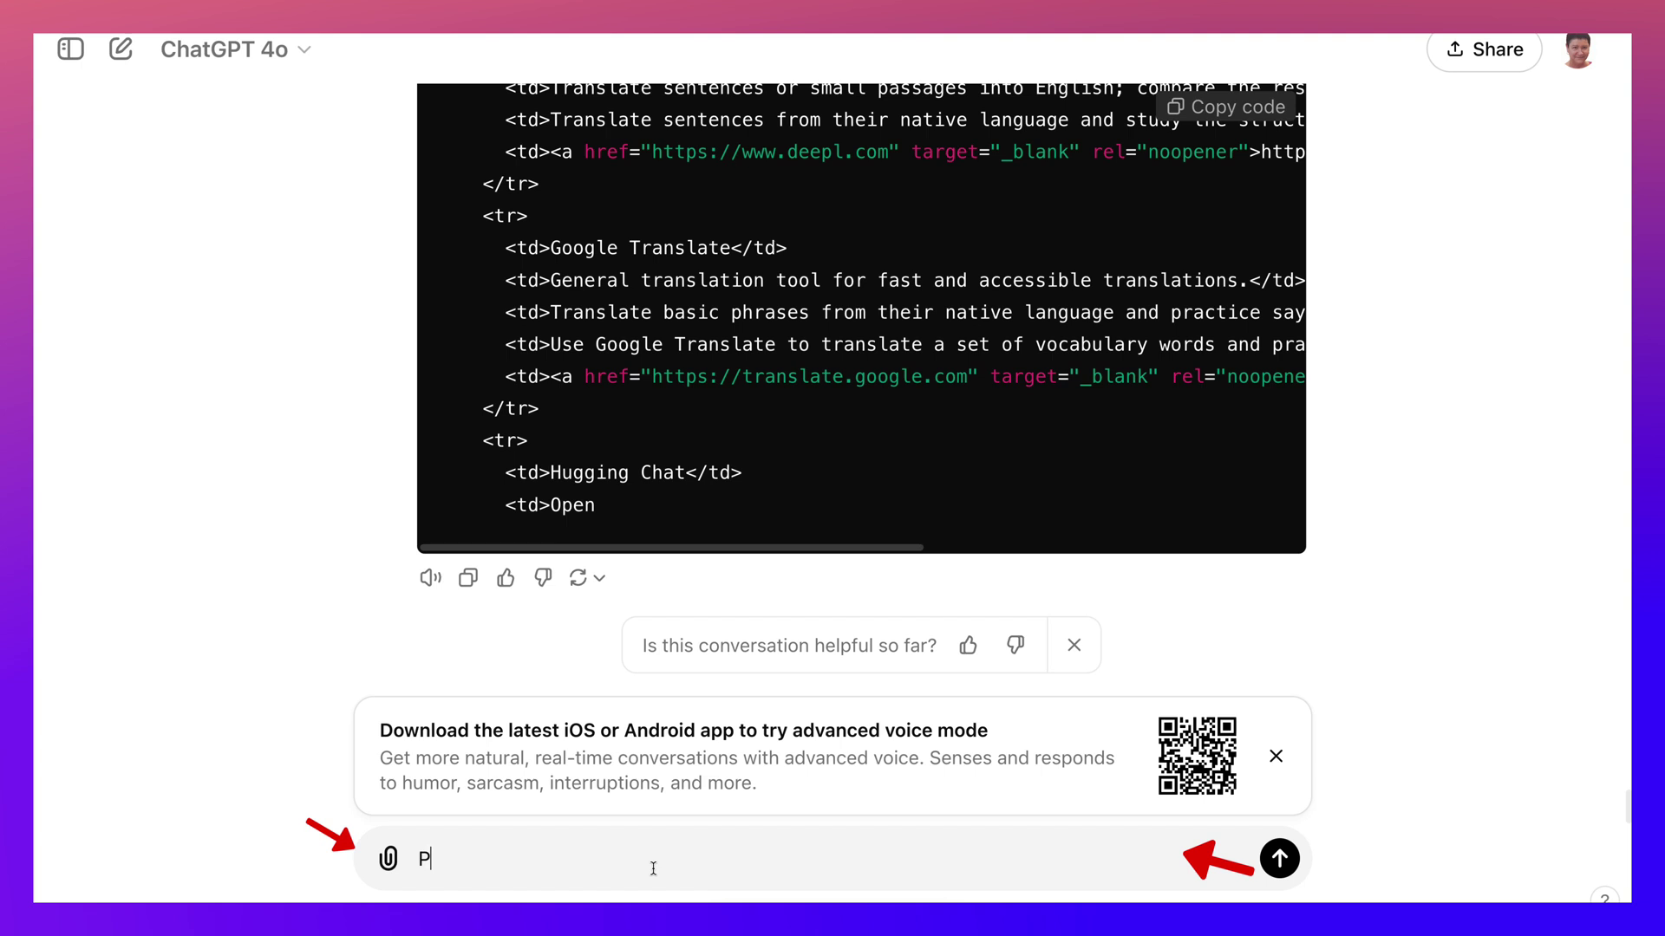
type("lease continue")
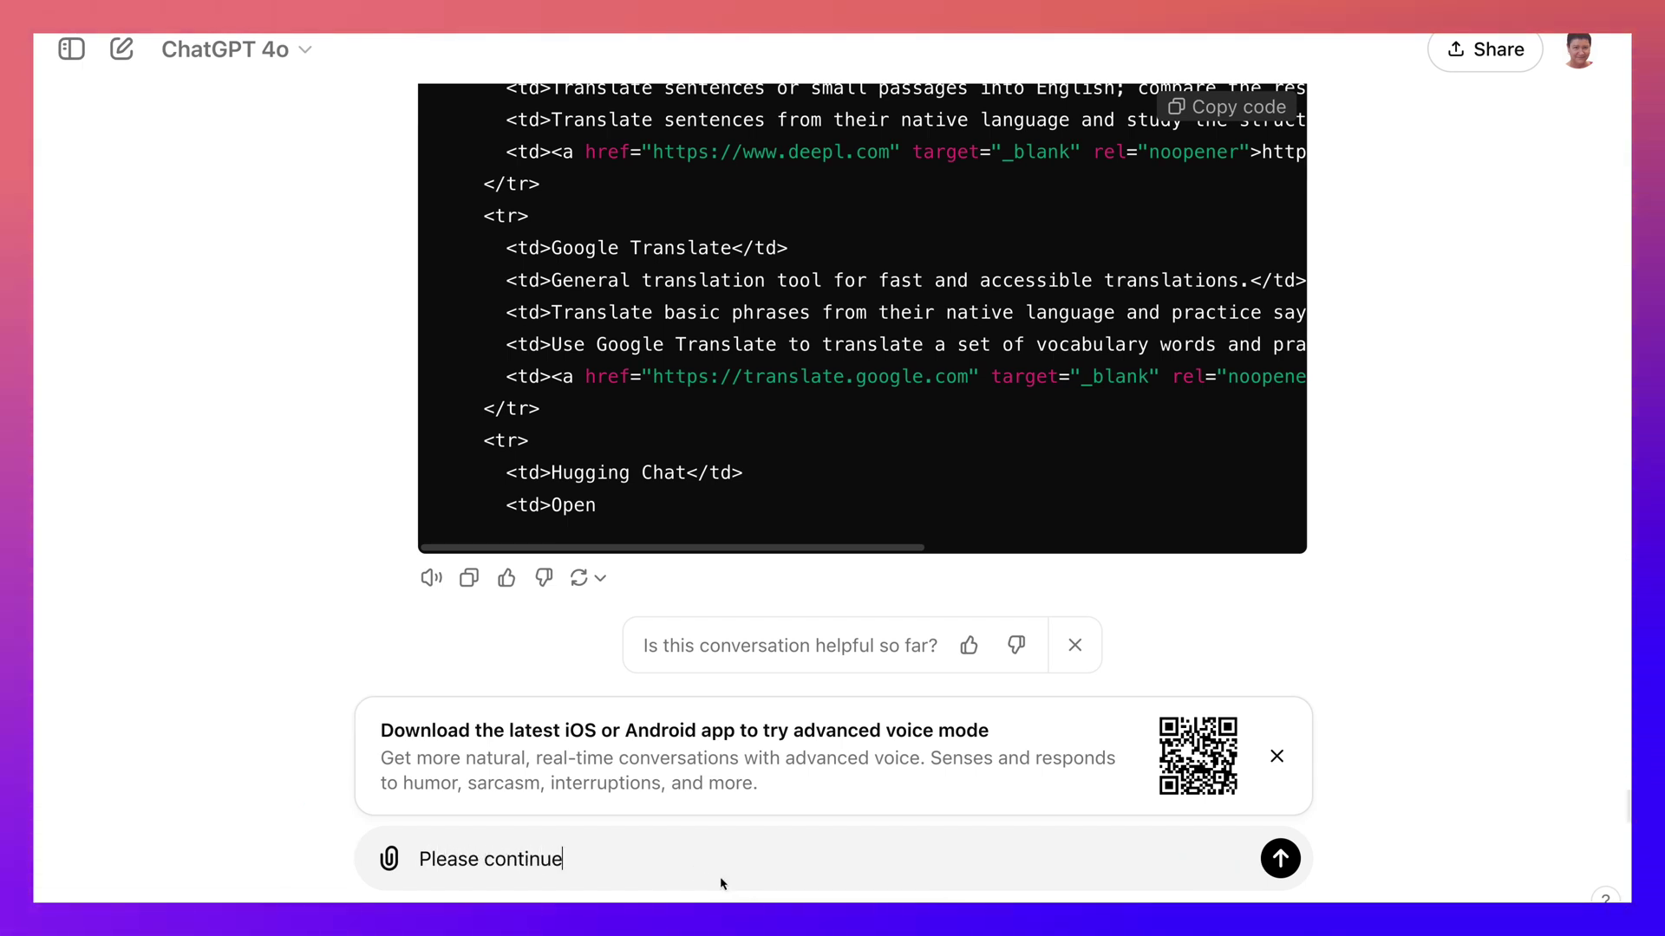
key("Return")
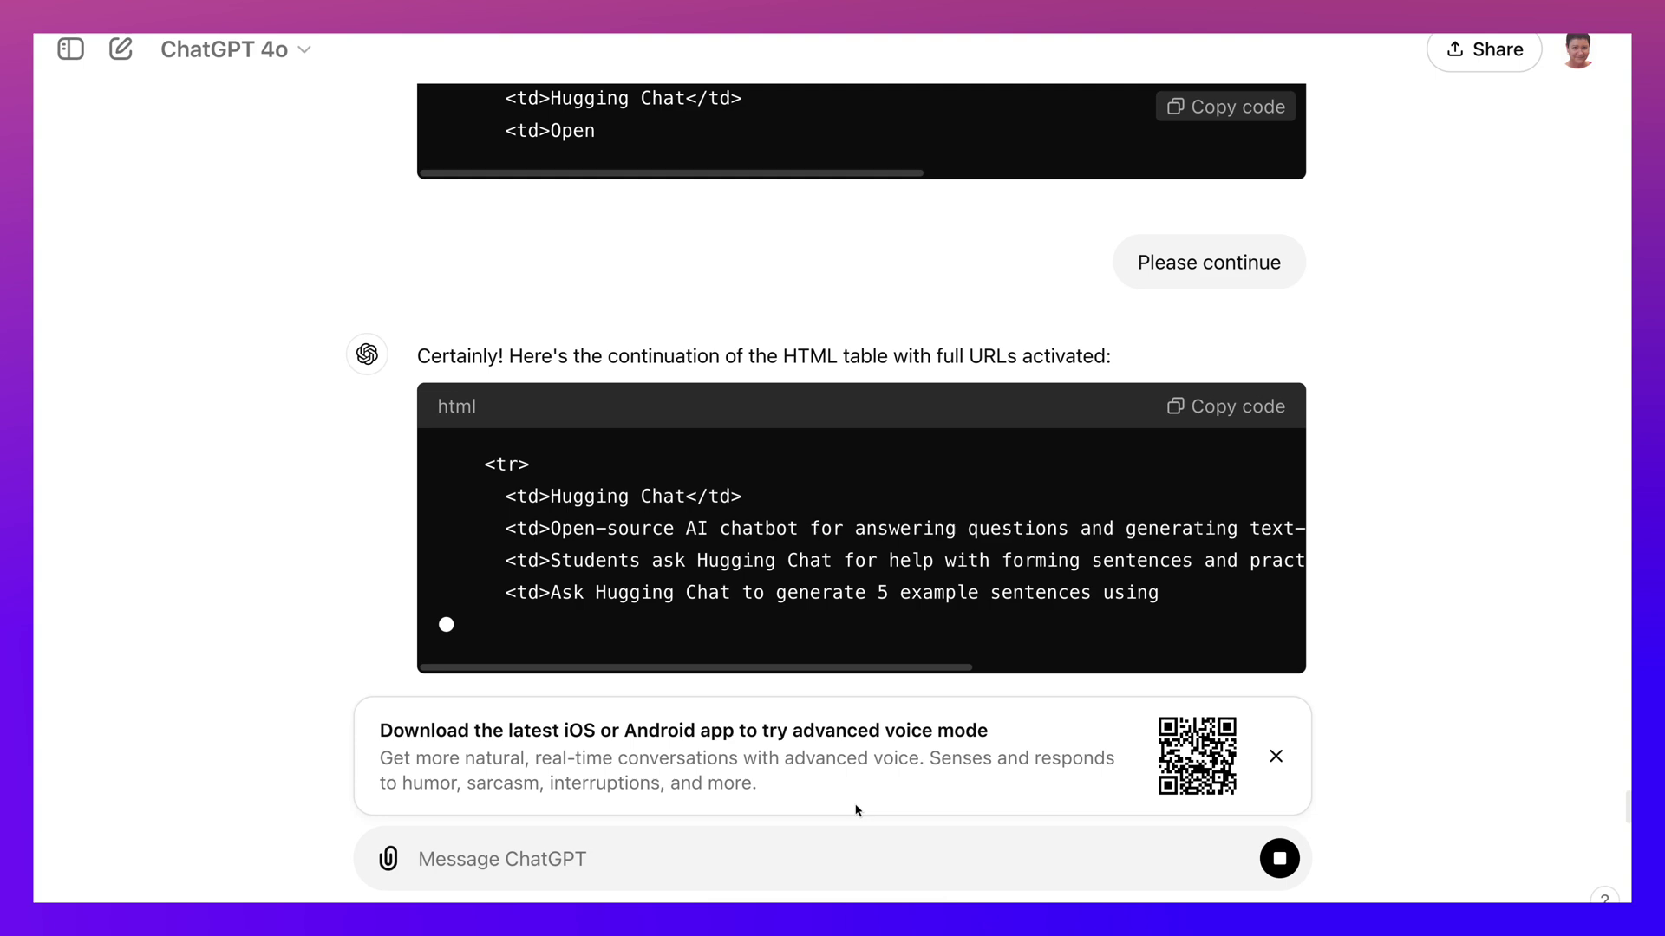
scroll(868, 569, "up", 1)
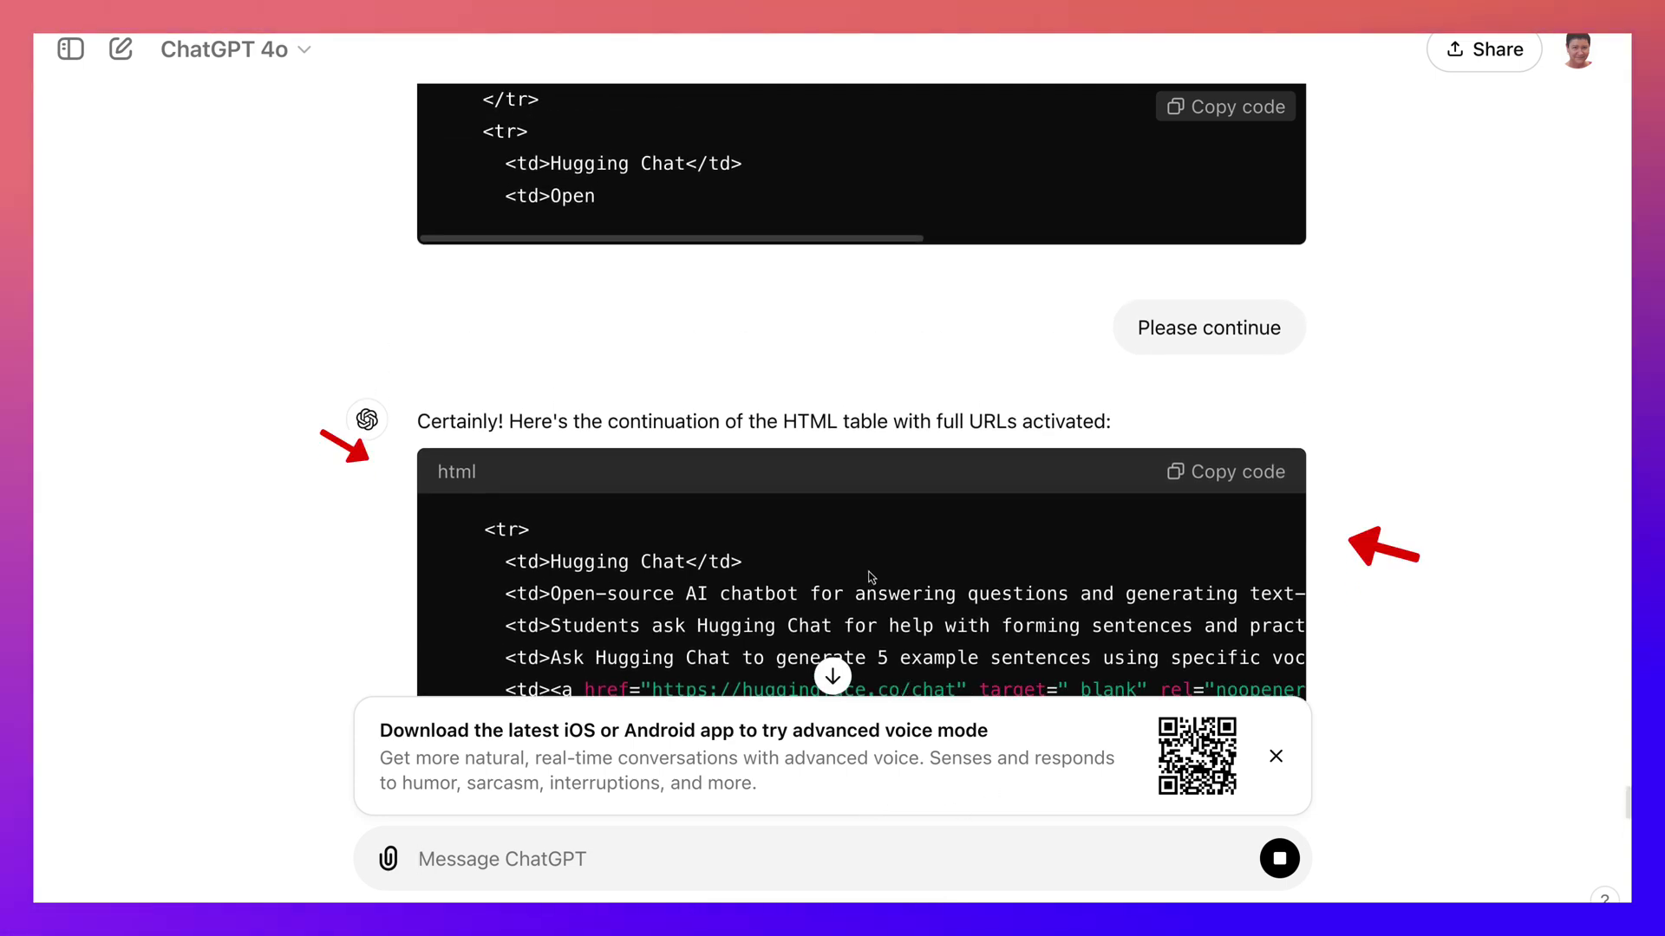
scroll(867, 570, "down", 3)
scroll(869, 576, "up", 5)
scroll(869, 578, "up", 9)
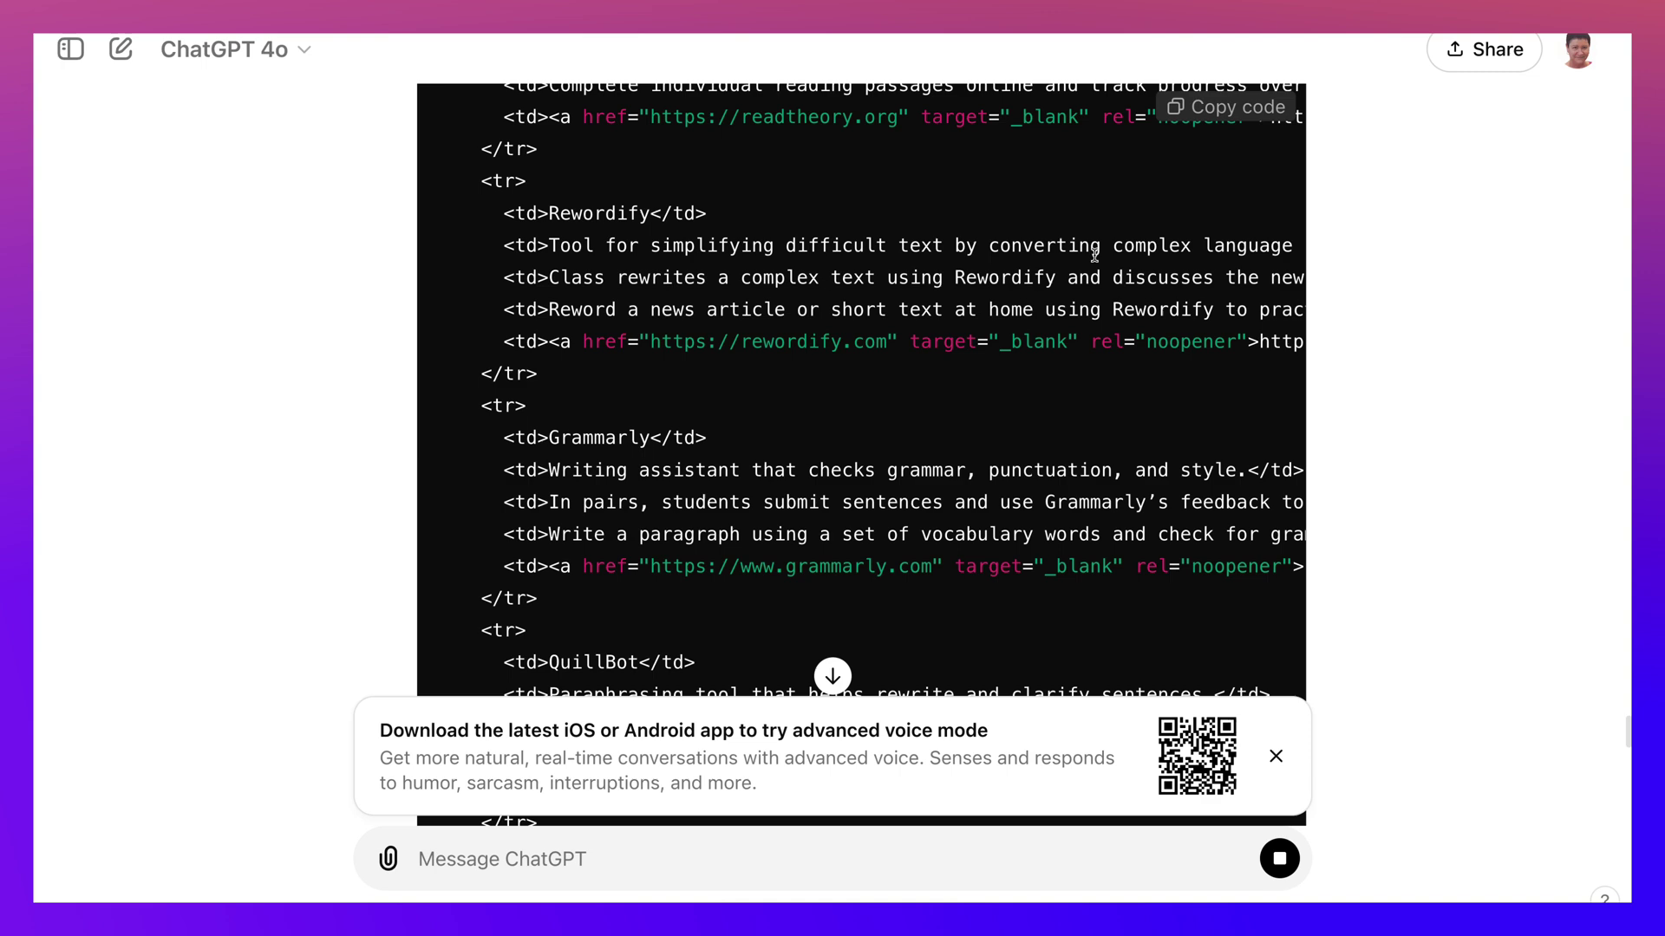
scroll(1269, 136, "up", 2)
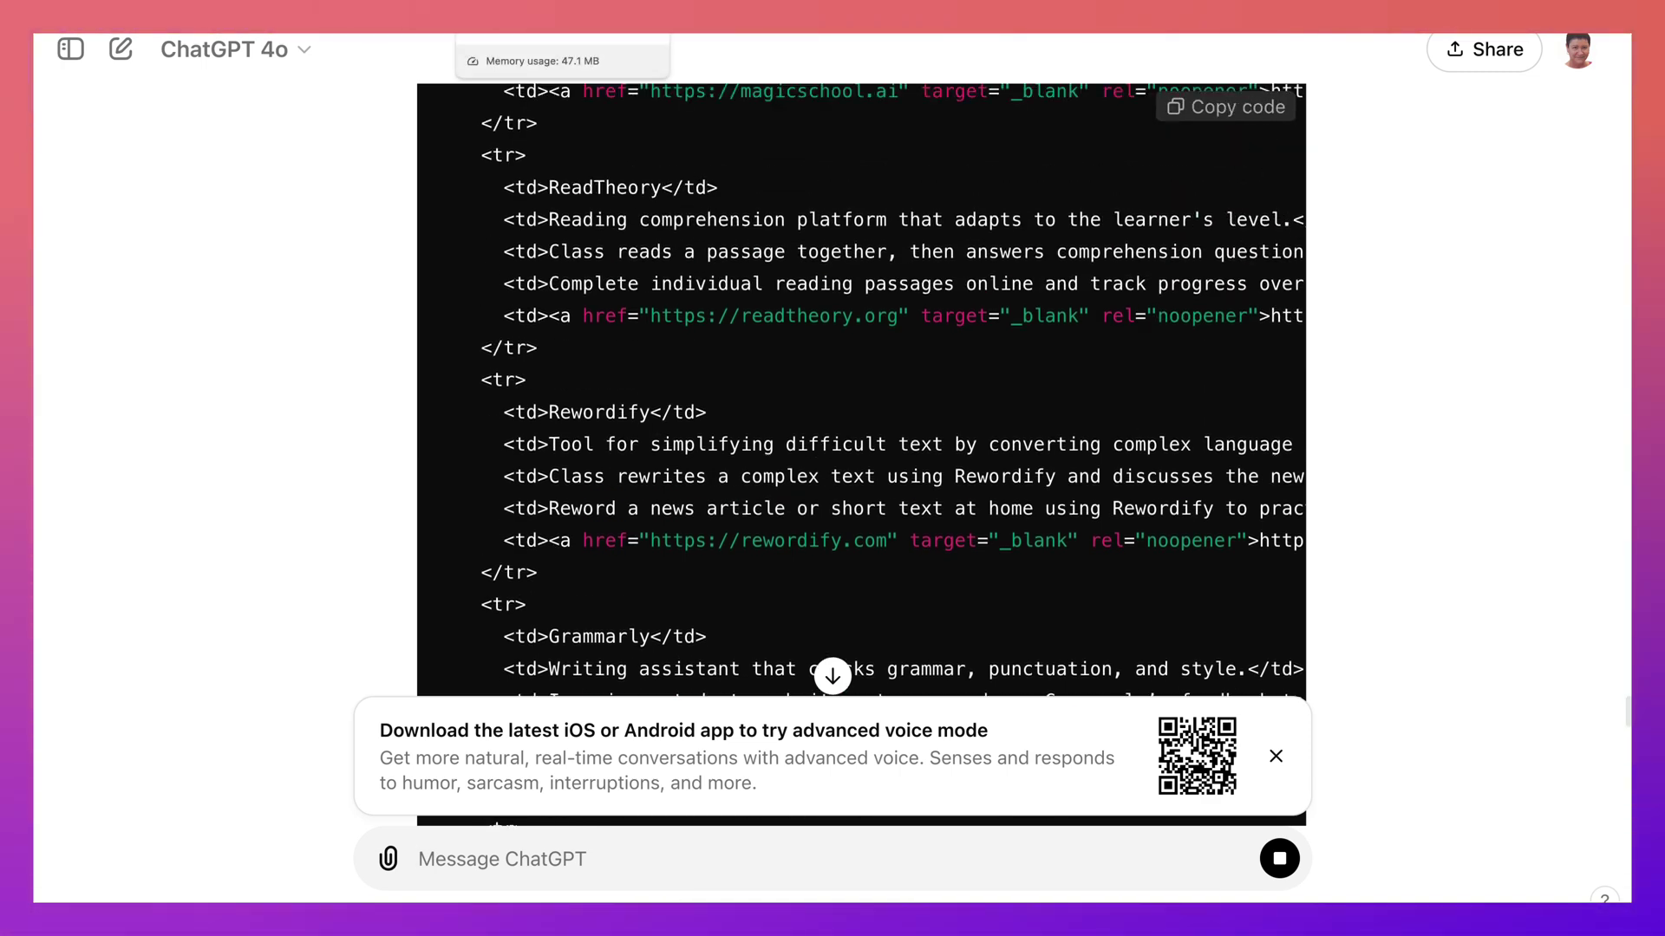
key("ctrl+Tab")
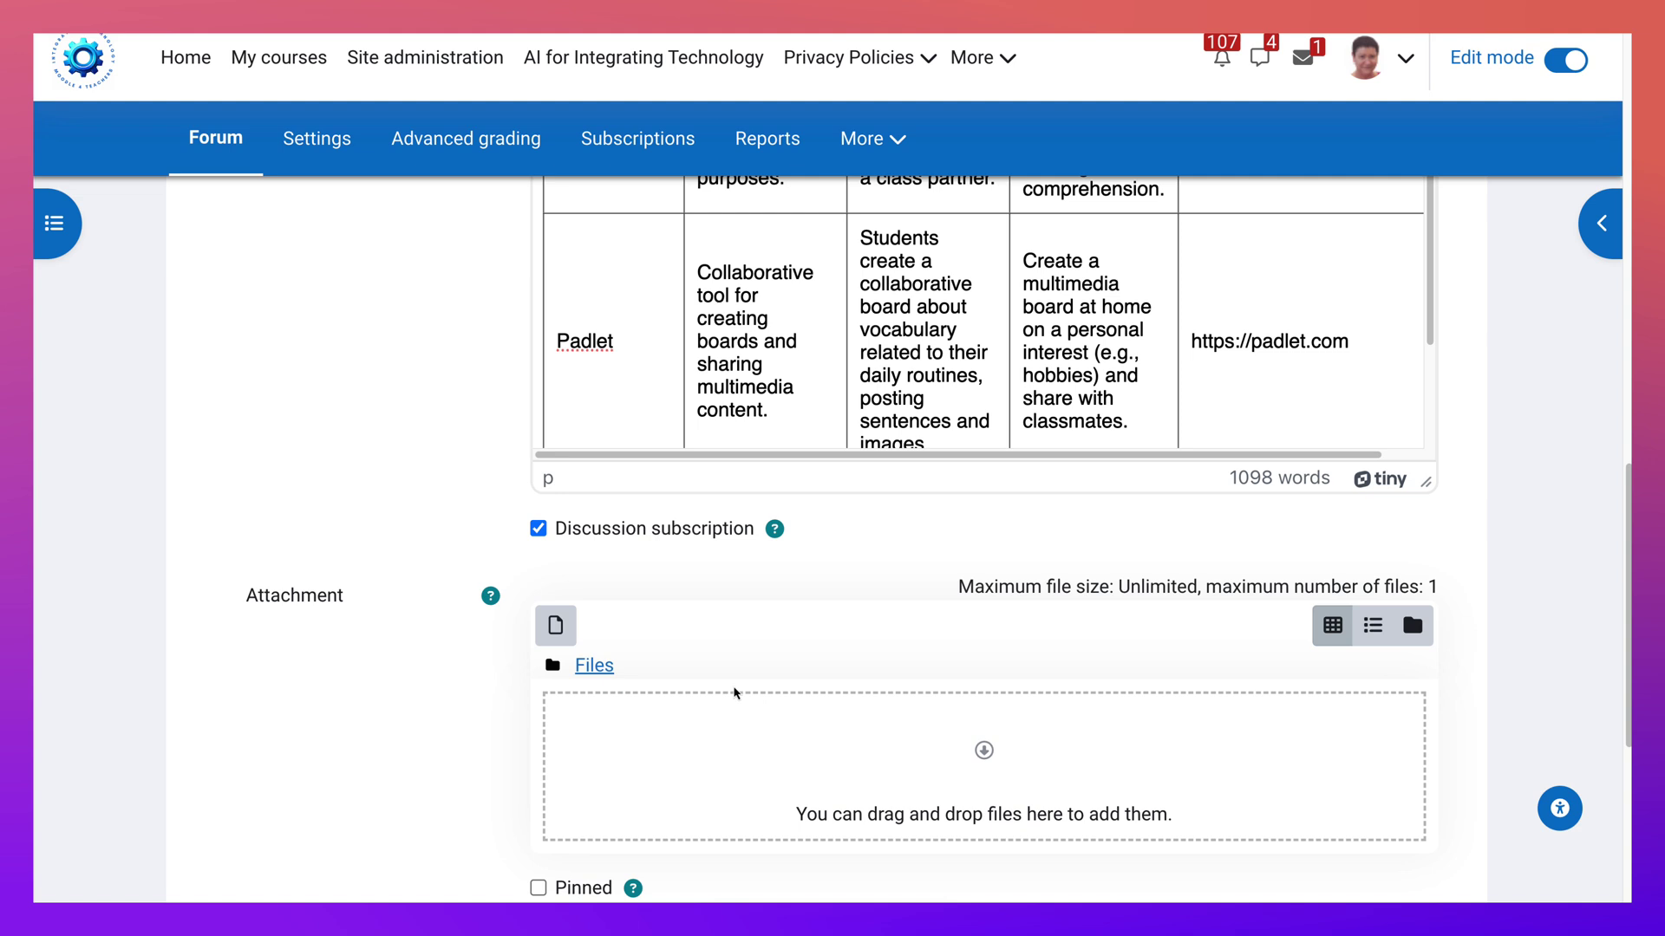
Paste ChatGPT's first linked-table code block after the existing HTML in Source code.
scroll(780, 575, "up", 10)
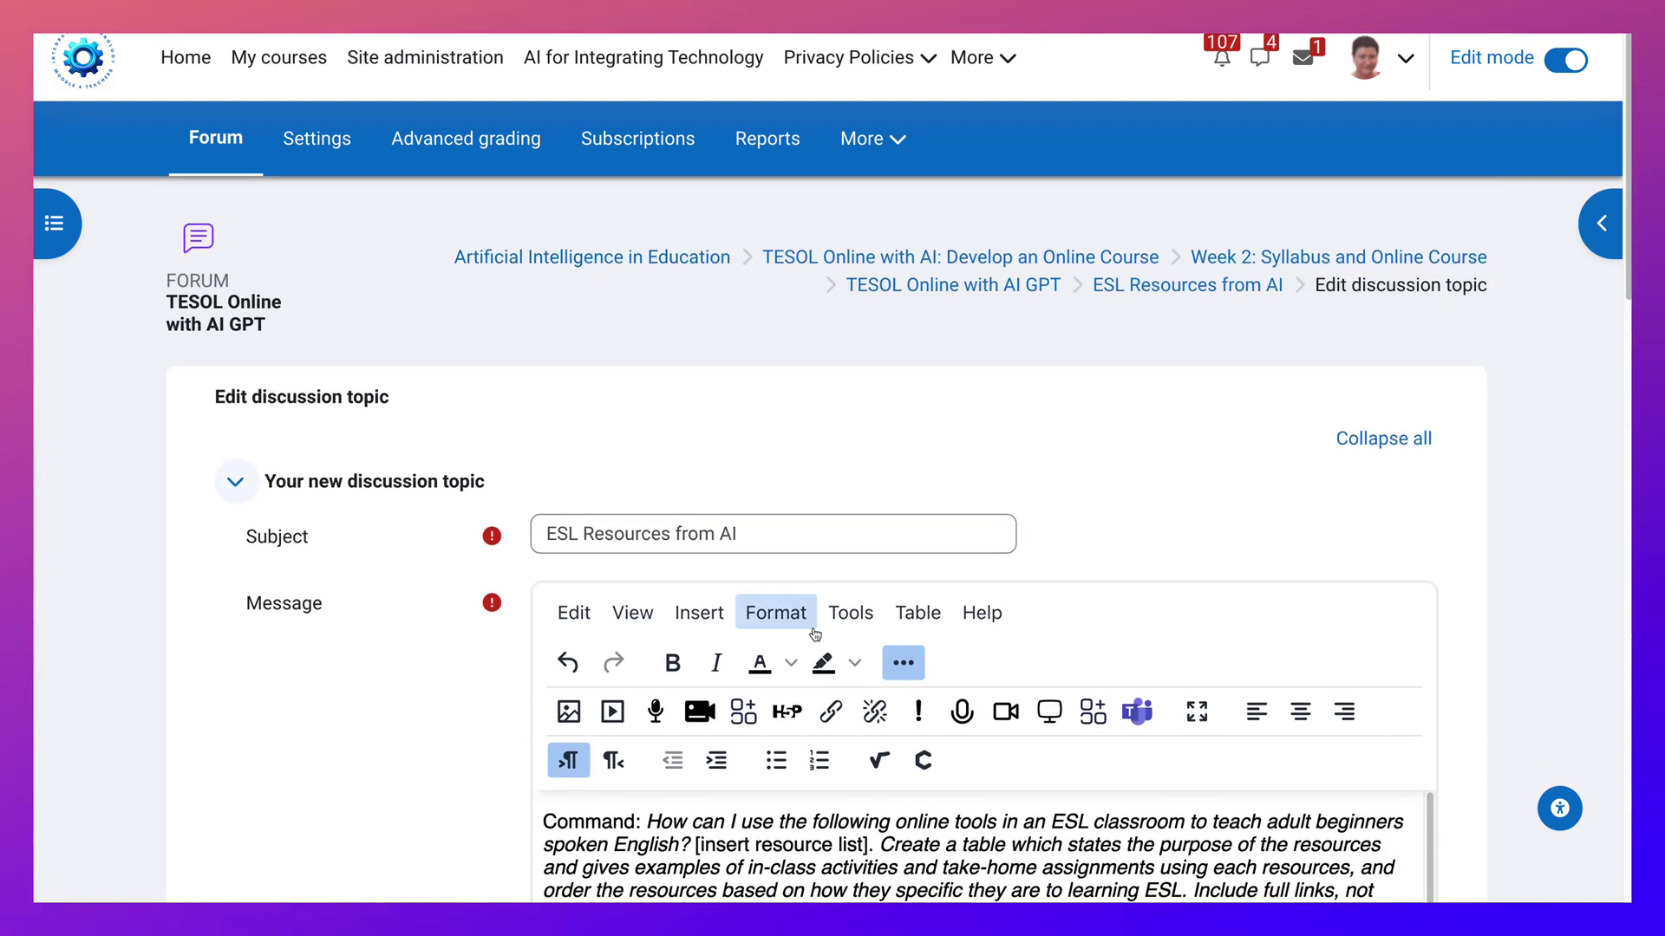
left_click(842, 618)
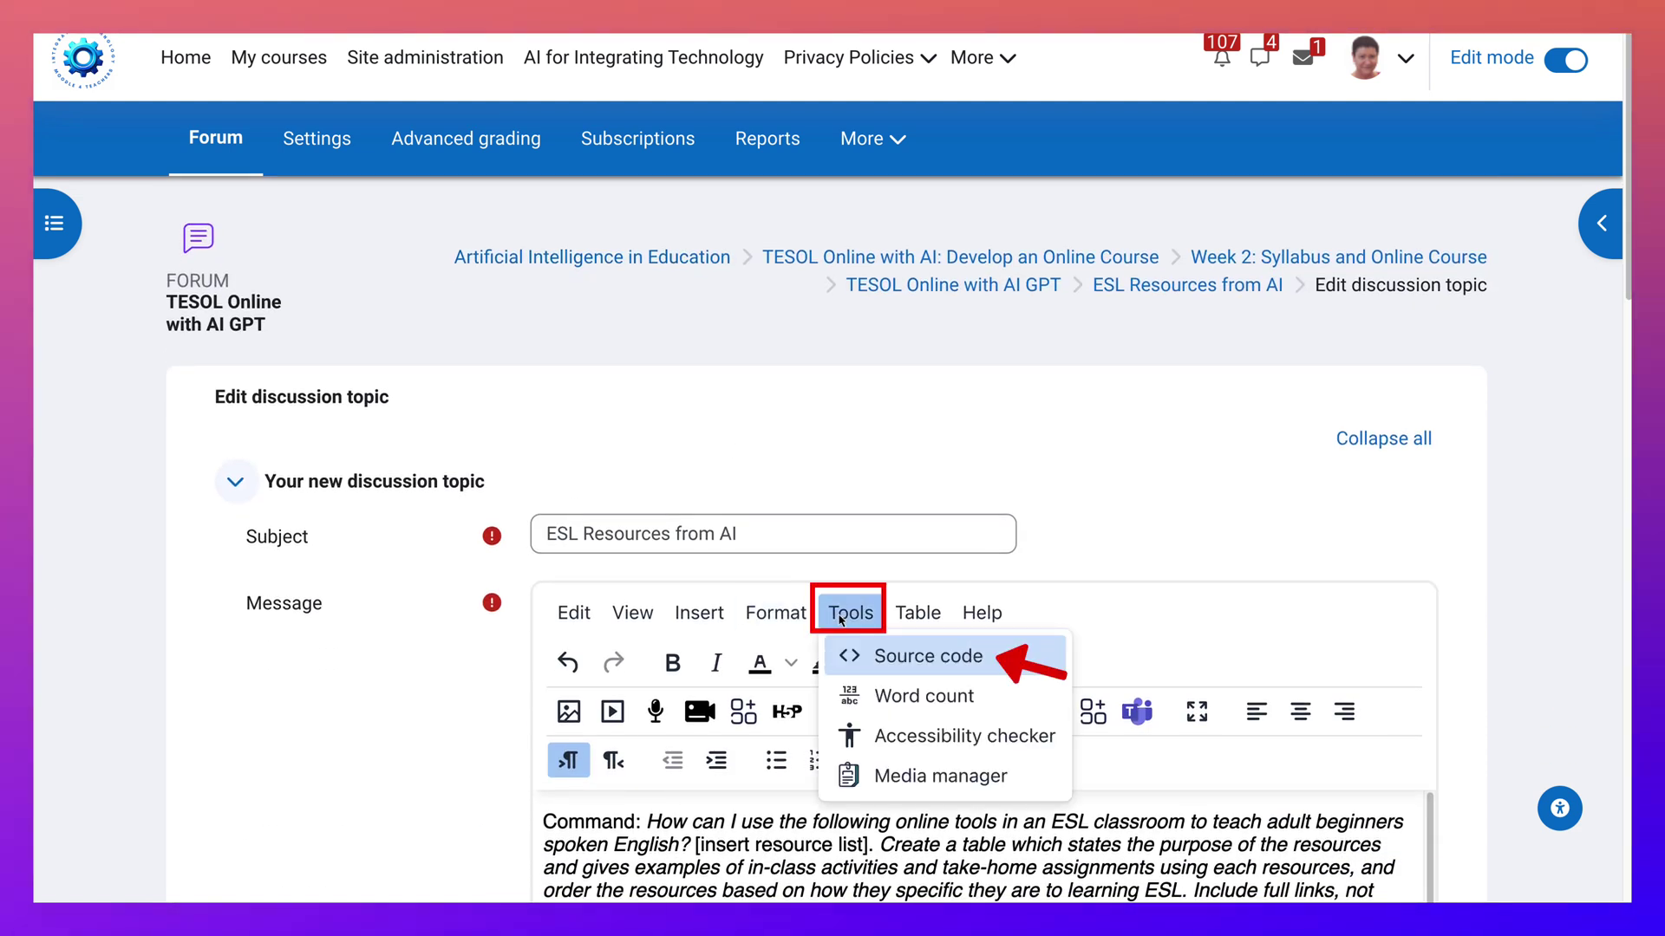
left_click(875, 656)
scroll(711, 545, "down", 20)
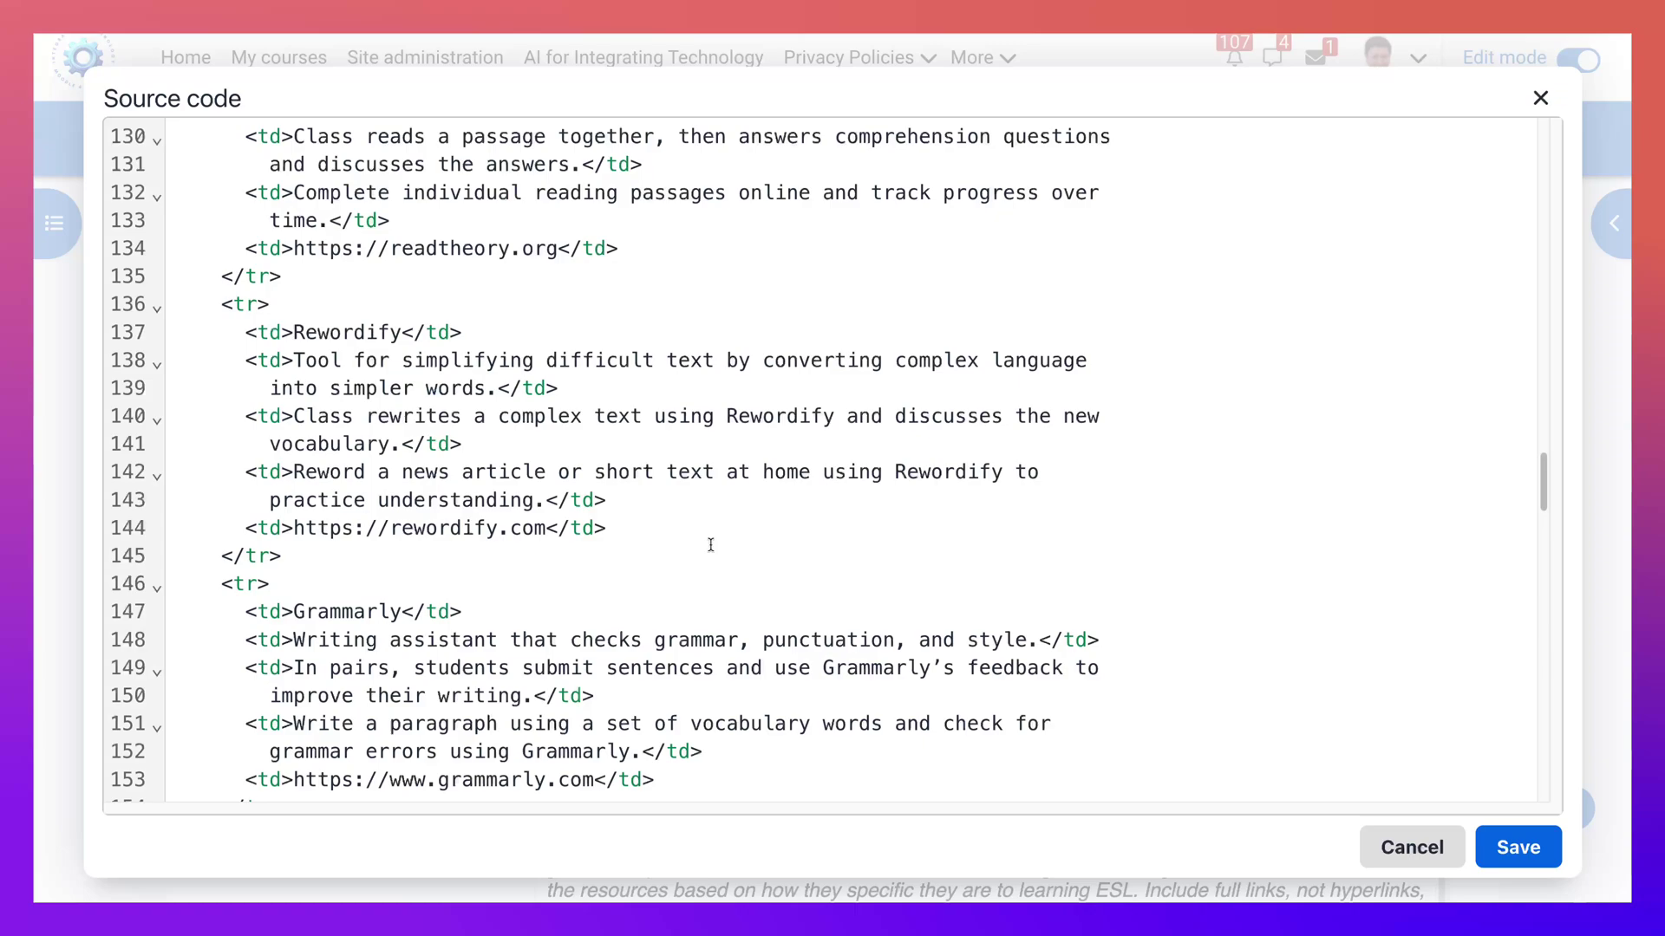
scroll(711, 545, "down", 20)
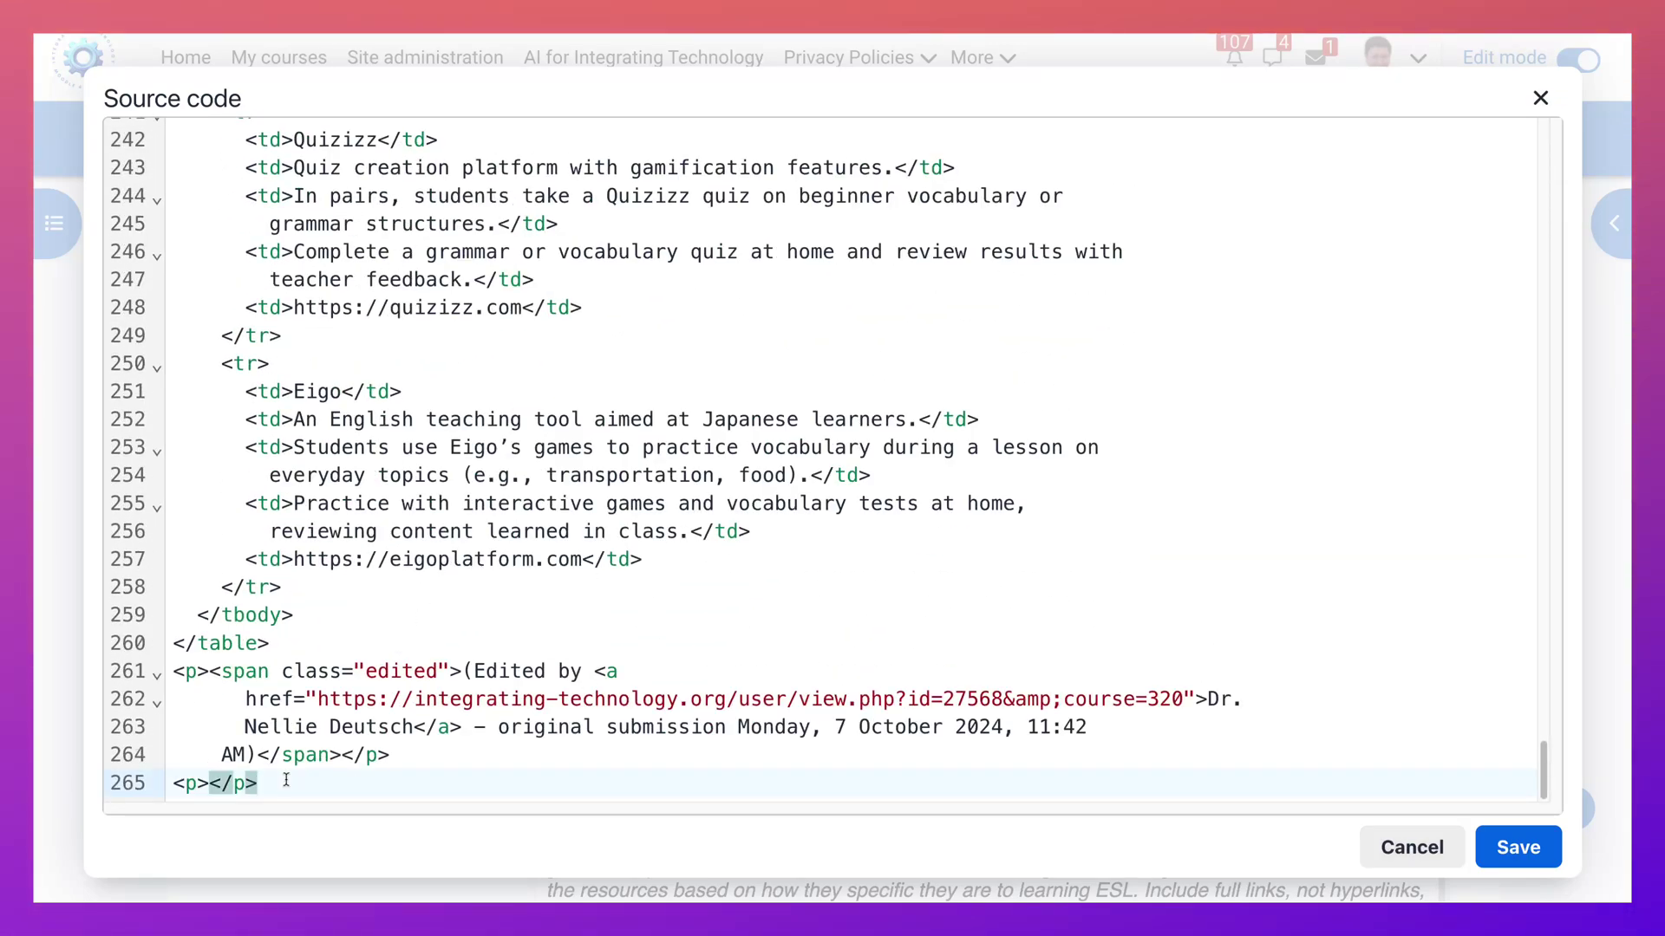
key("Return")
key("Return")
key("ctrl+v")
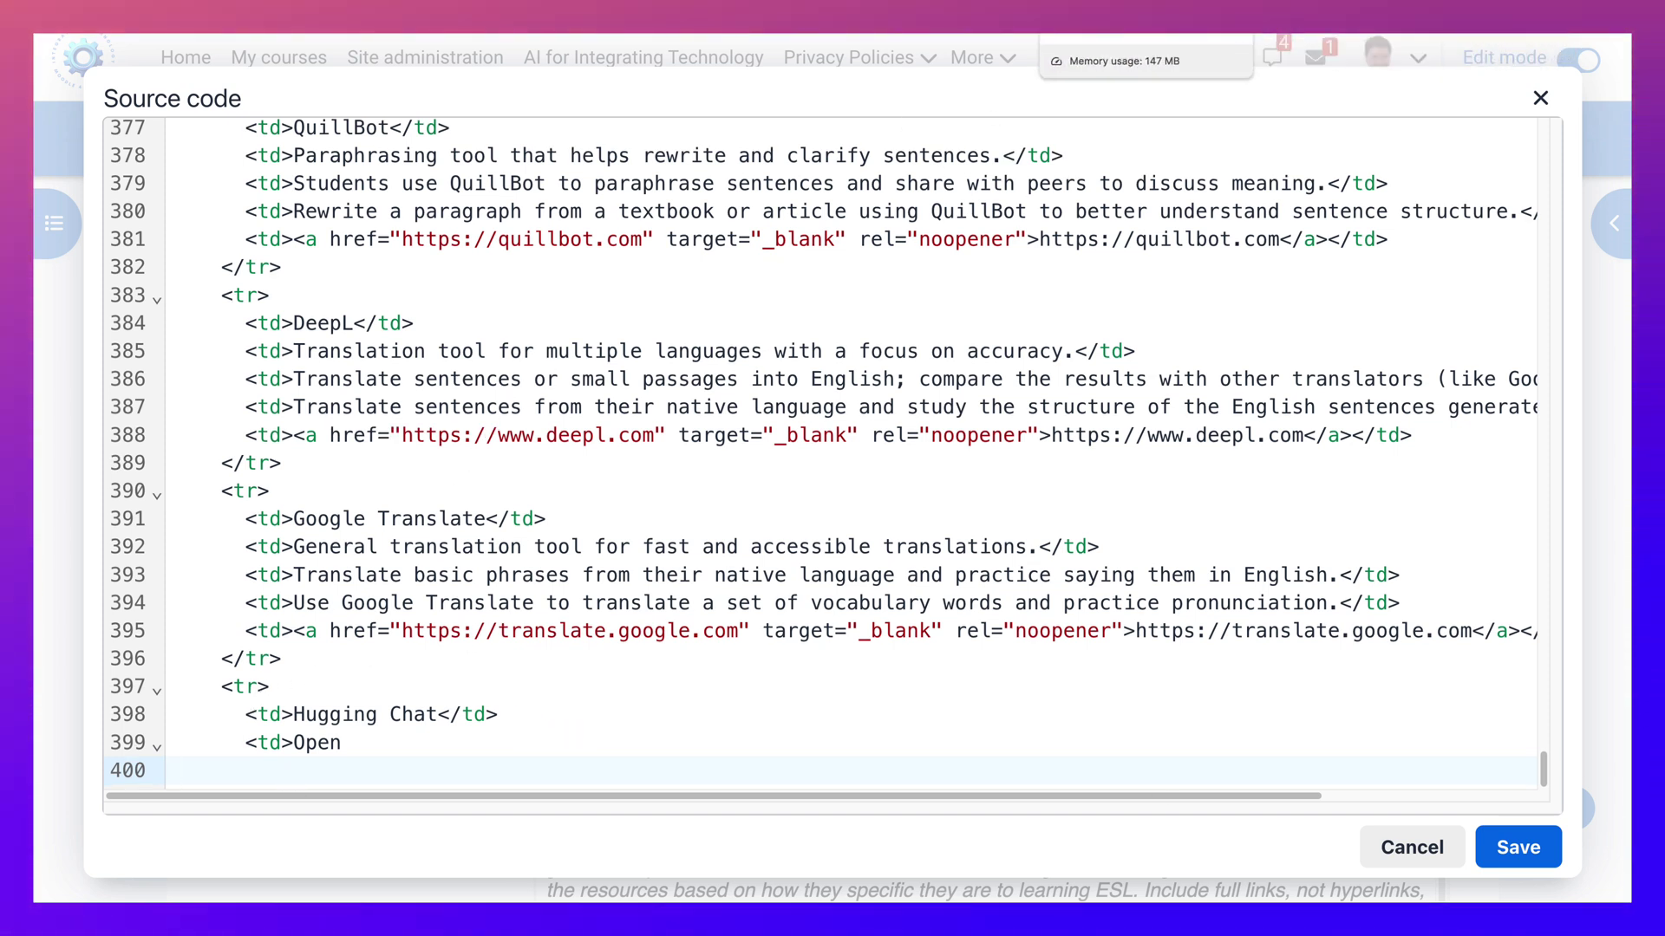
Replace the partial Hugging Chat lines with the remaining rows through </table>.
left_click(1144, 32)
scroll(1032, 338, "down", 10)
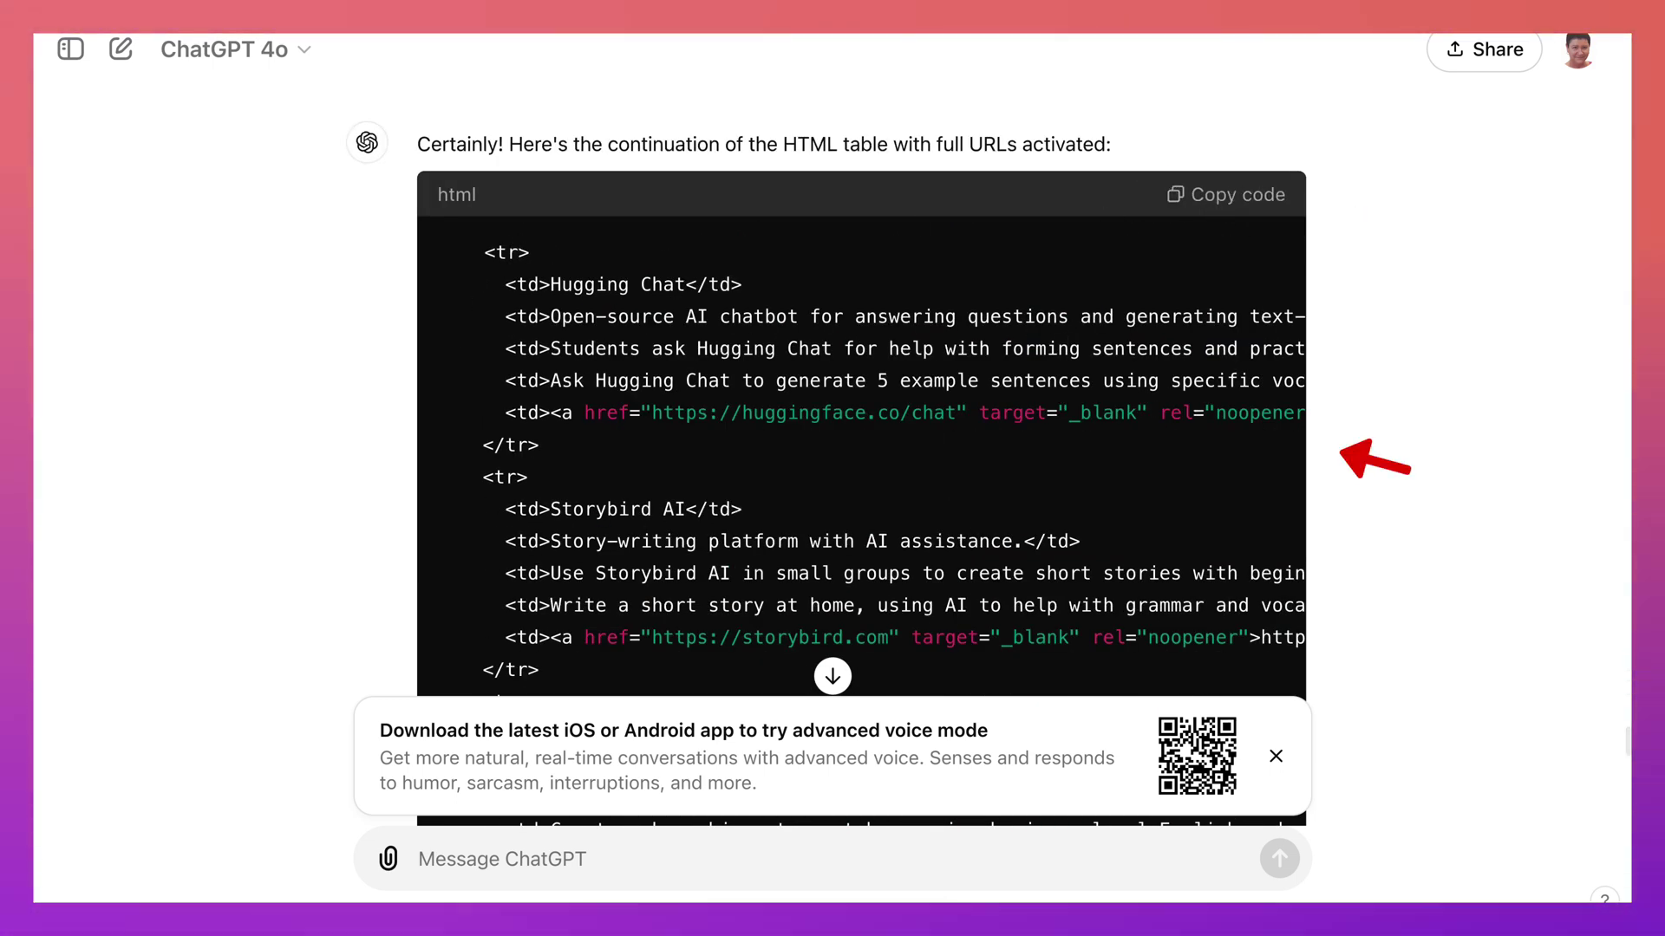
key("ctrl+Tab")
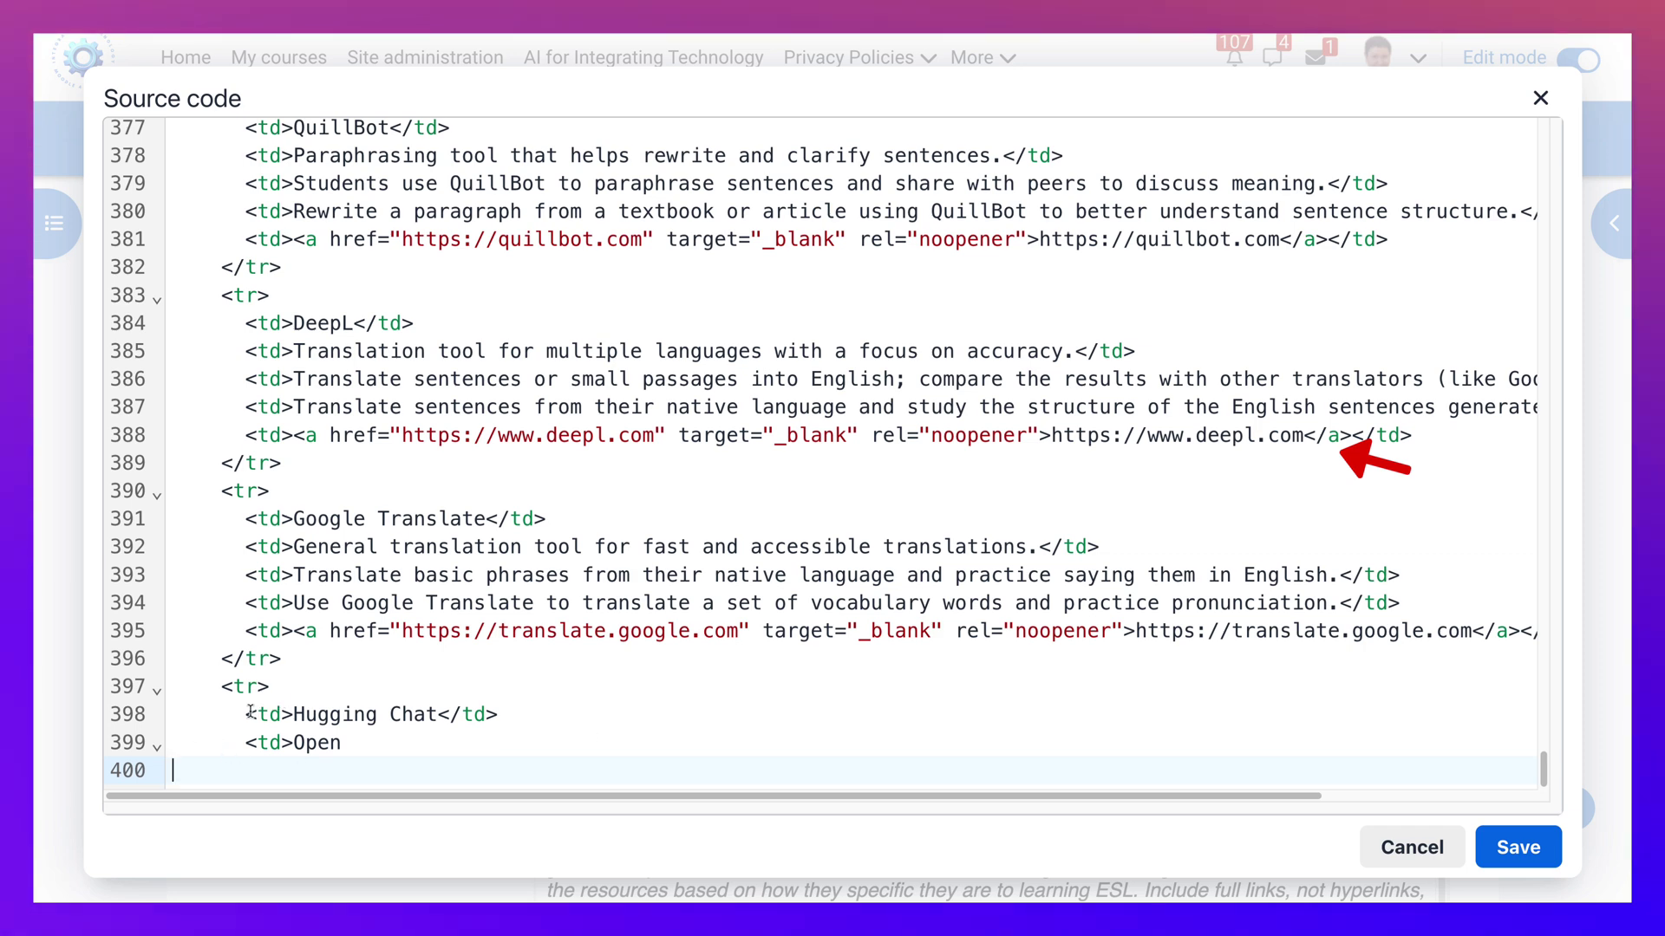
left_click_drag(234, 713, 428, 745)
key("BackSpace")
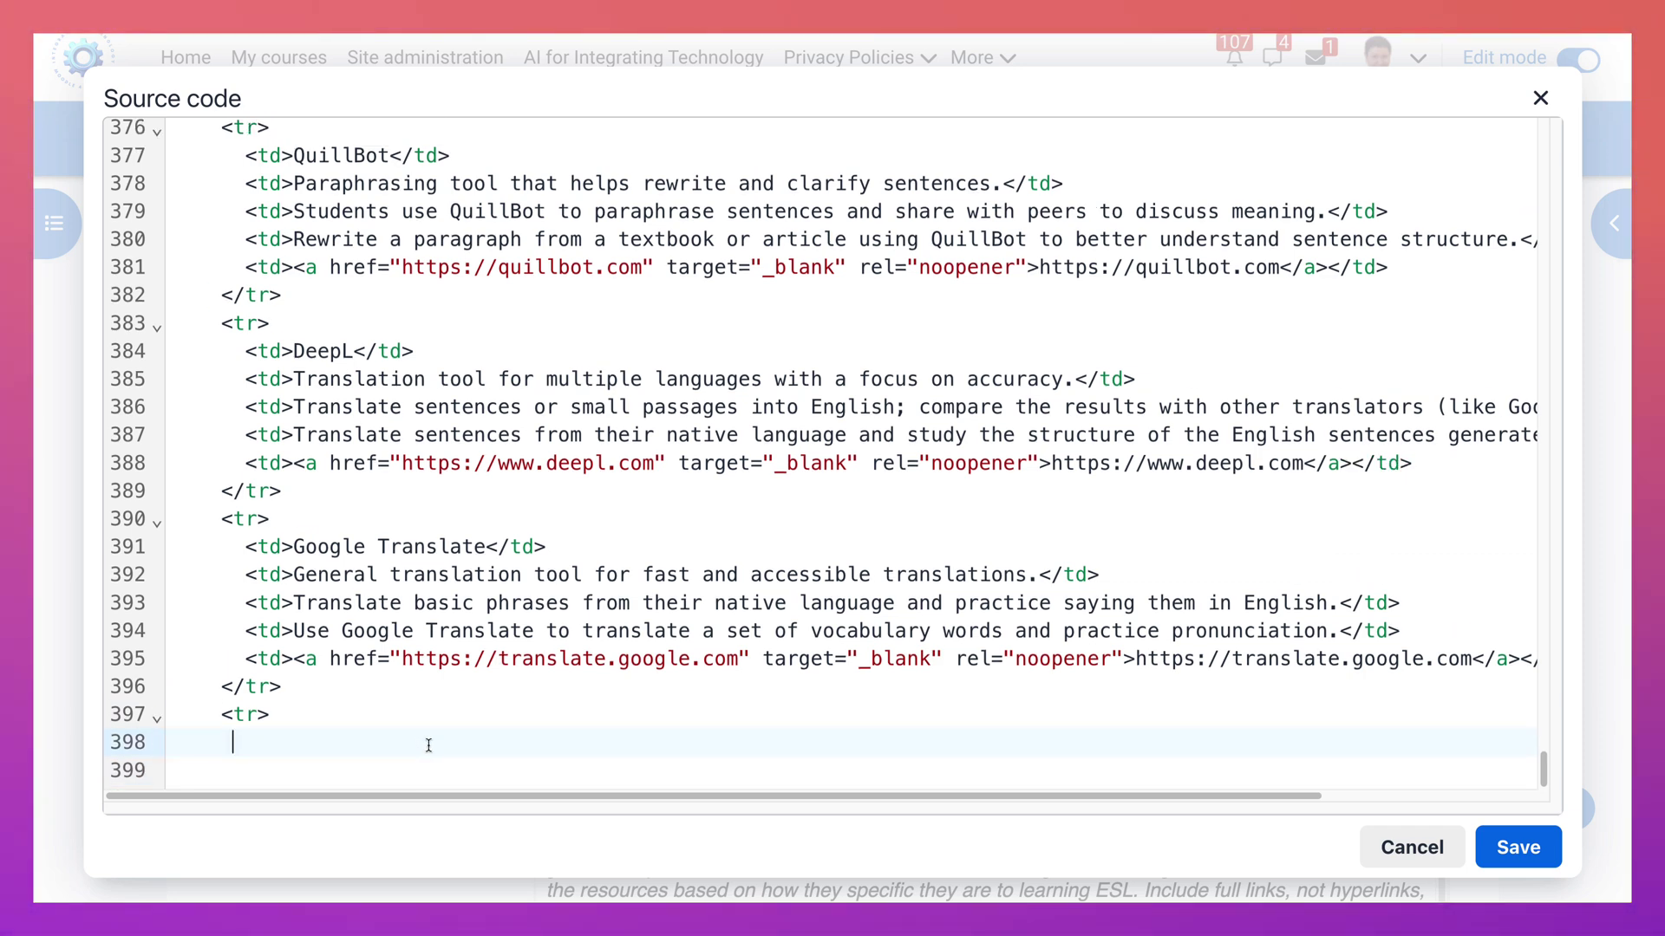
key("ctrl+v")
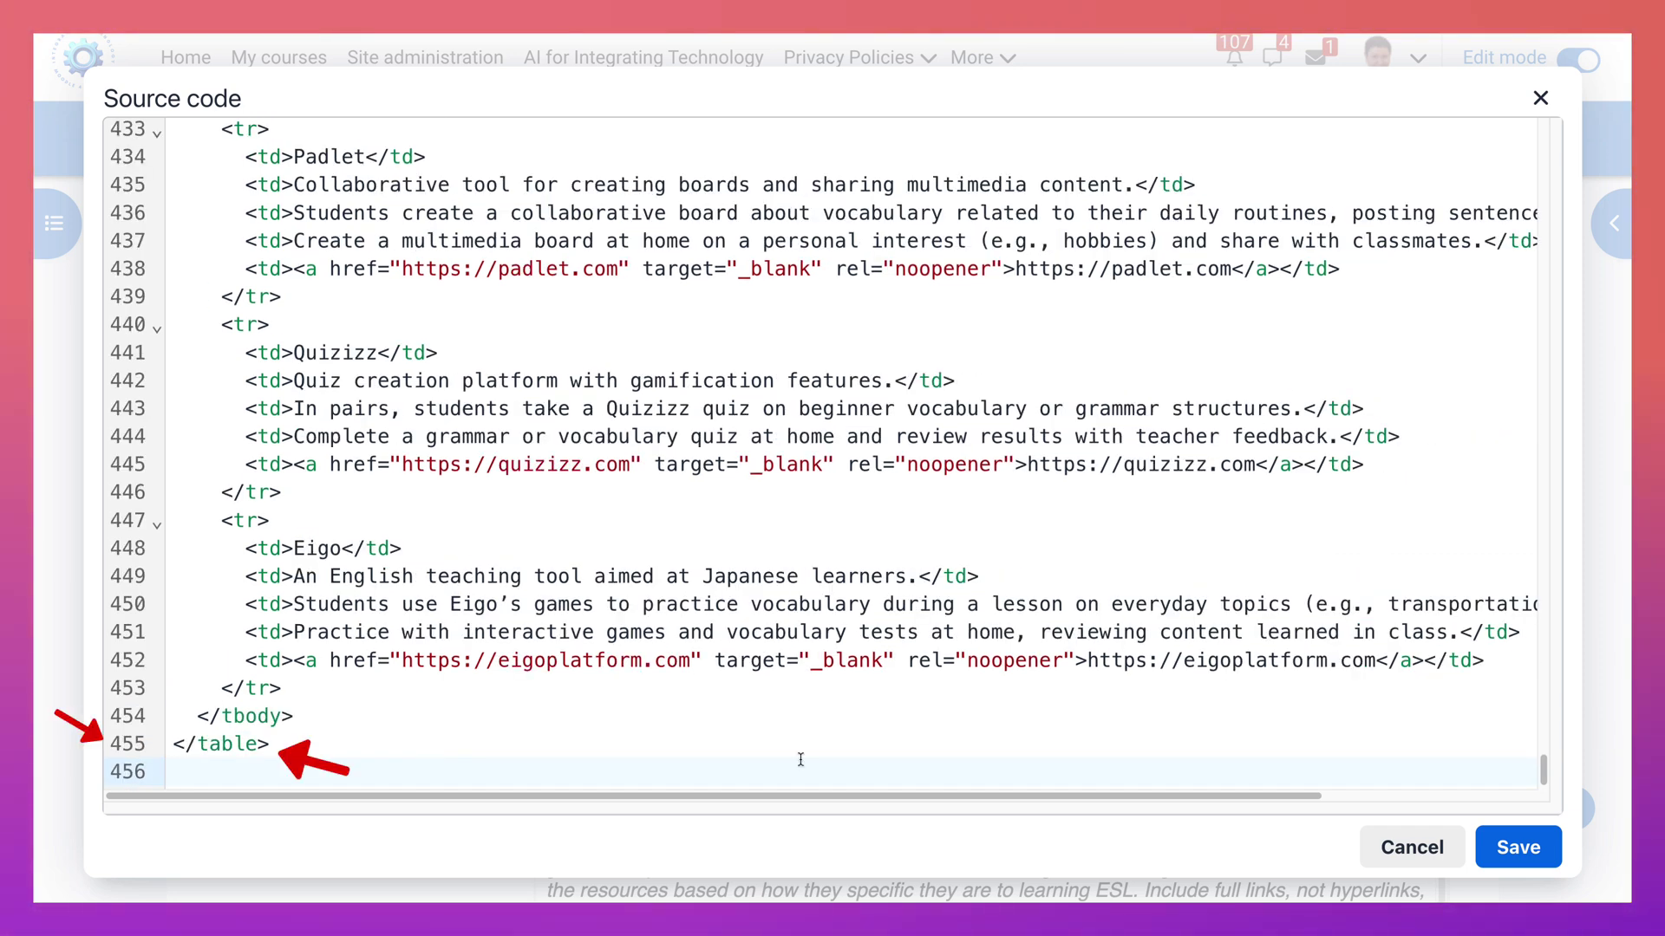
key("Return")
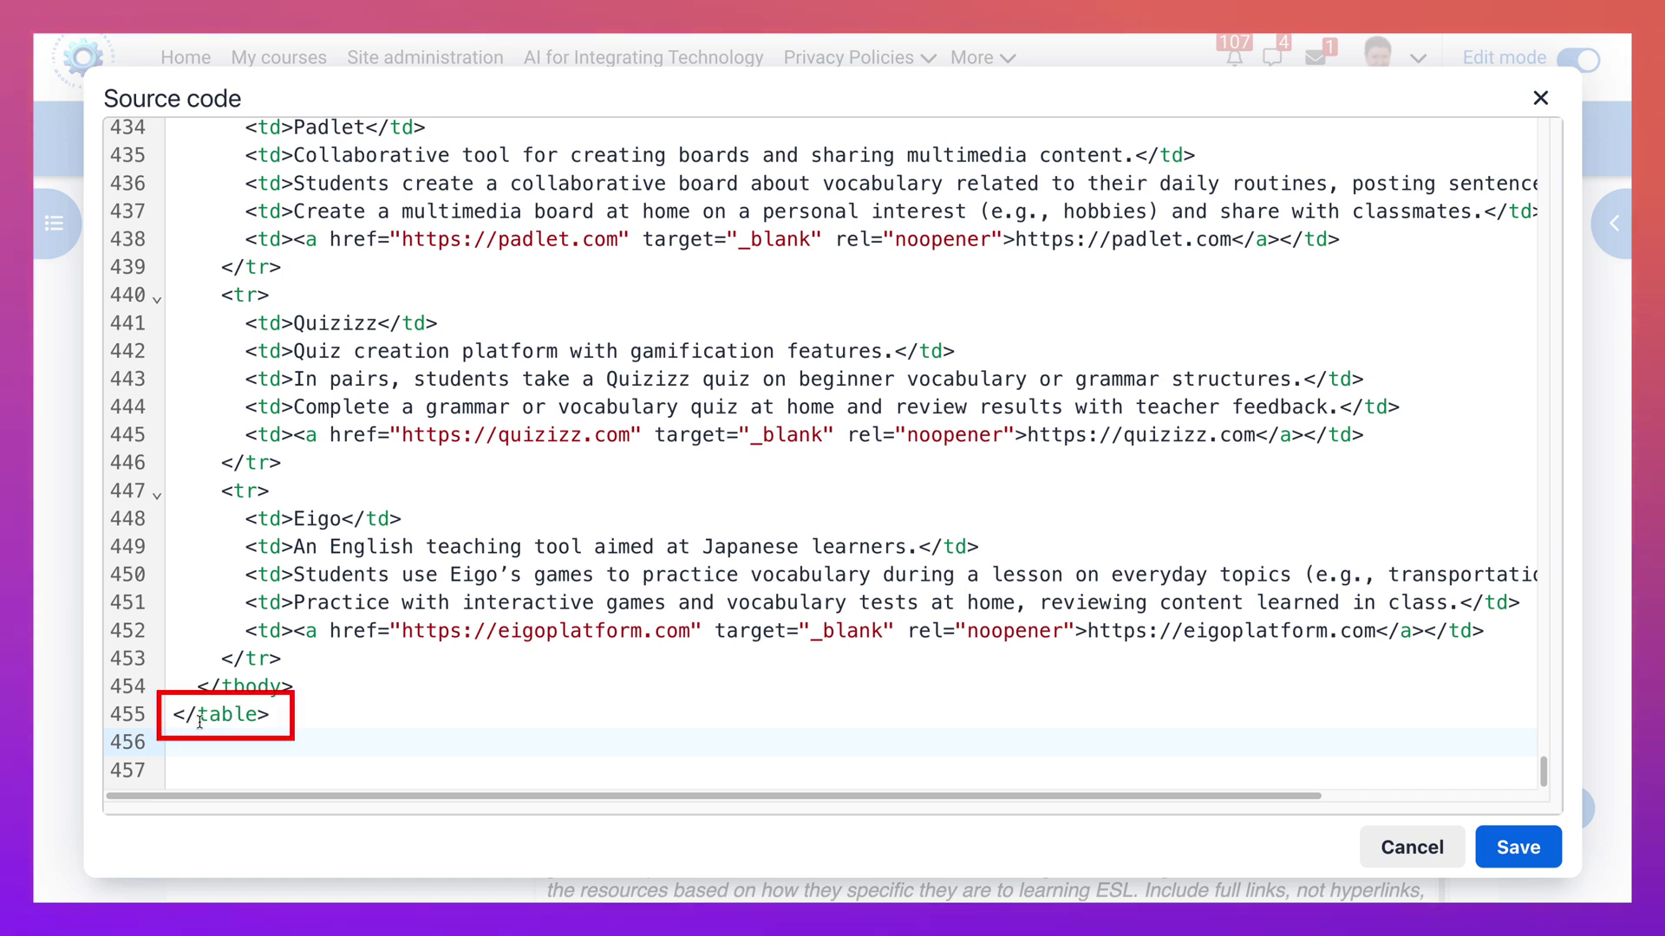
left_click(1521, 856)
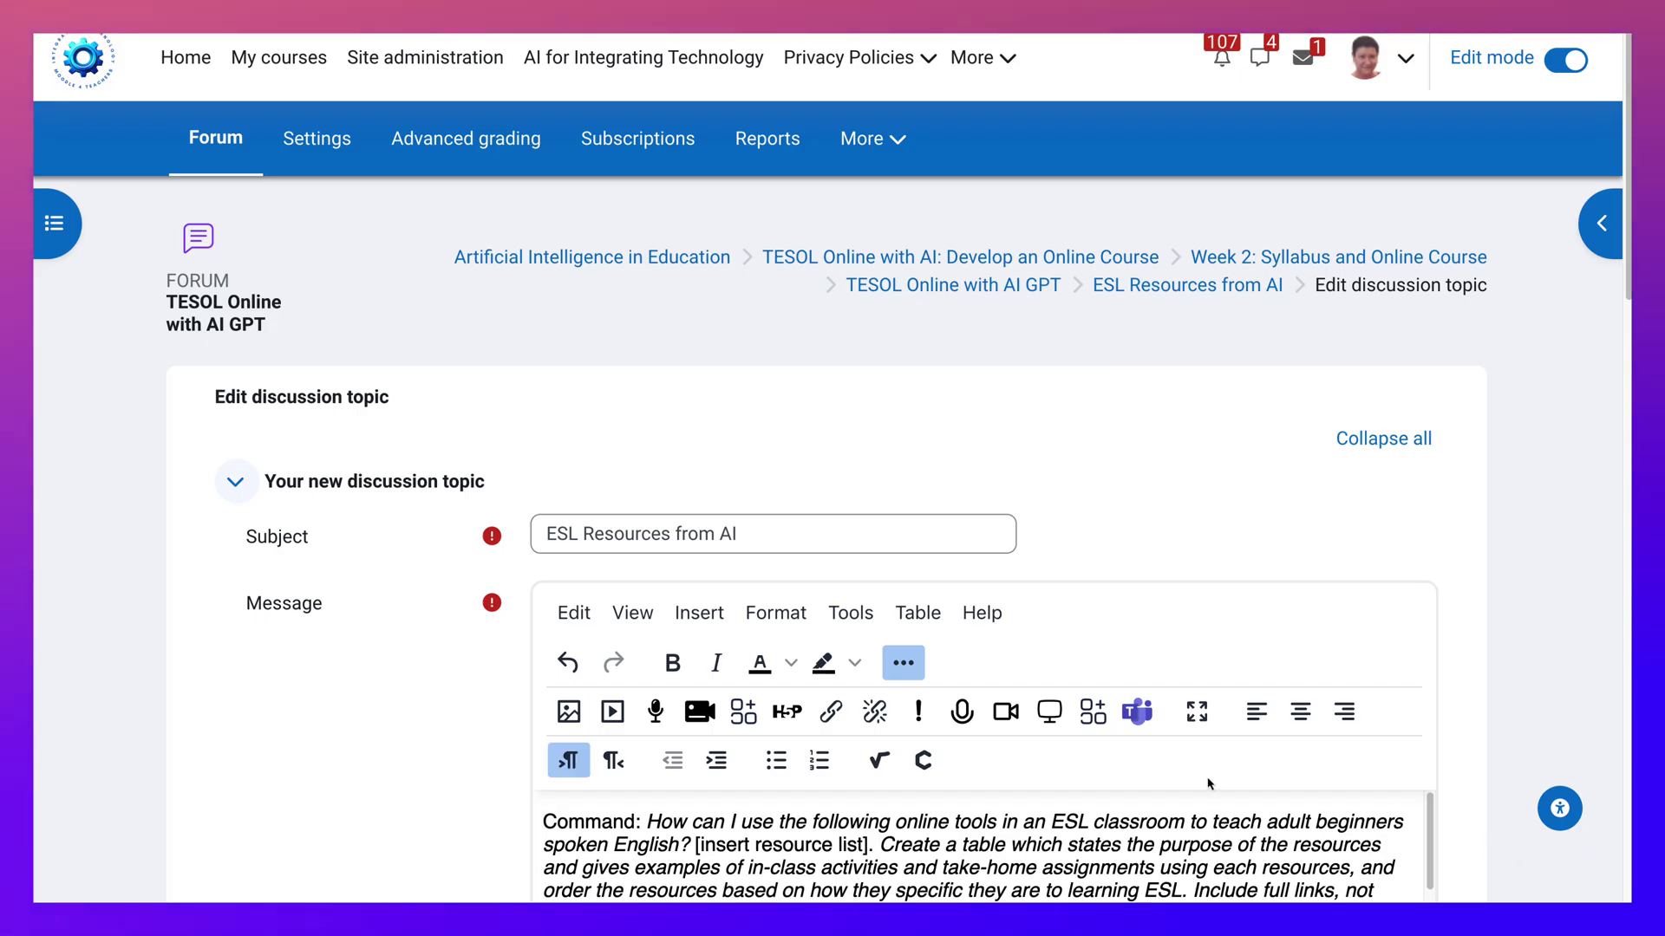
scroll(954, 859, "down", 10)
scroll(483, 725, "down", 3)
scroll(484, 725, "down", 15)
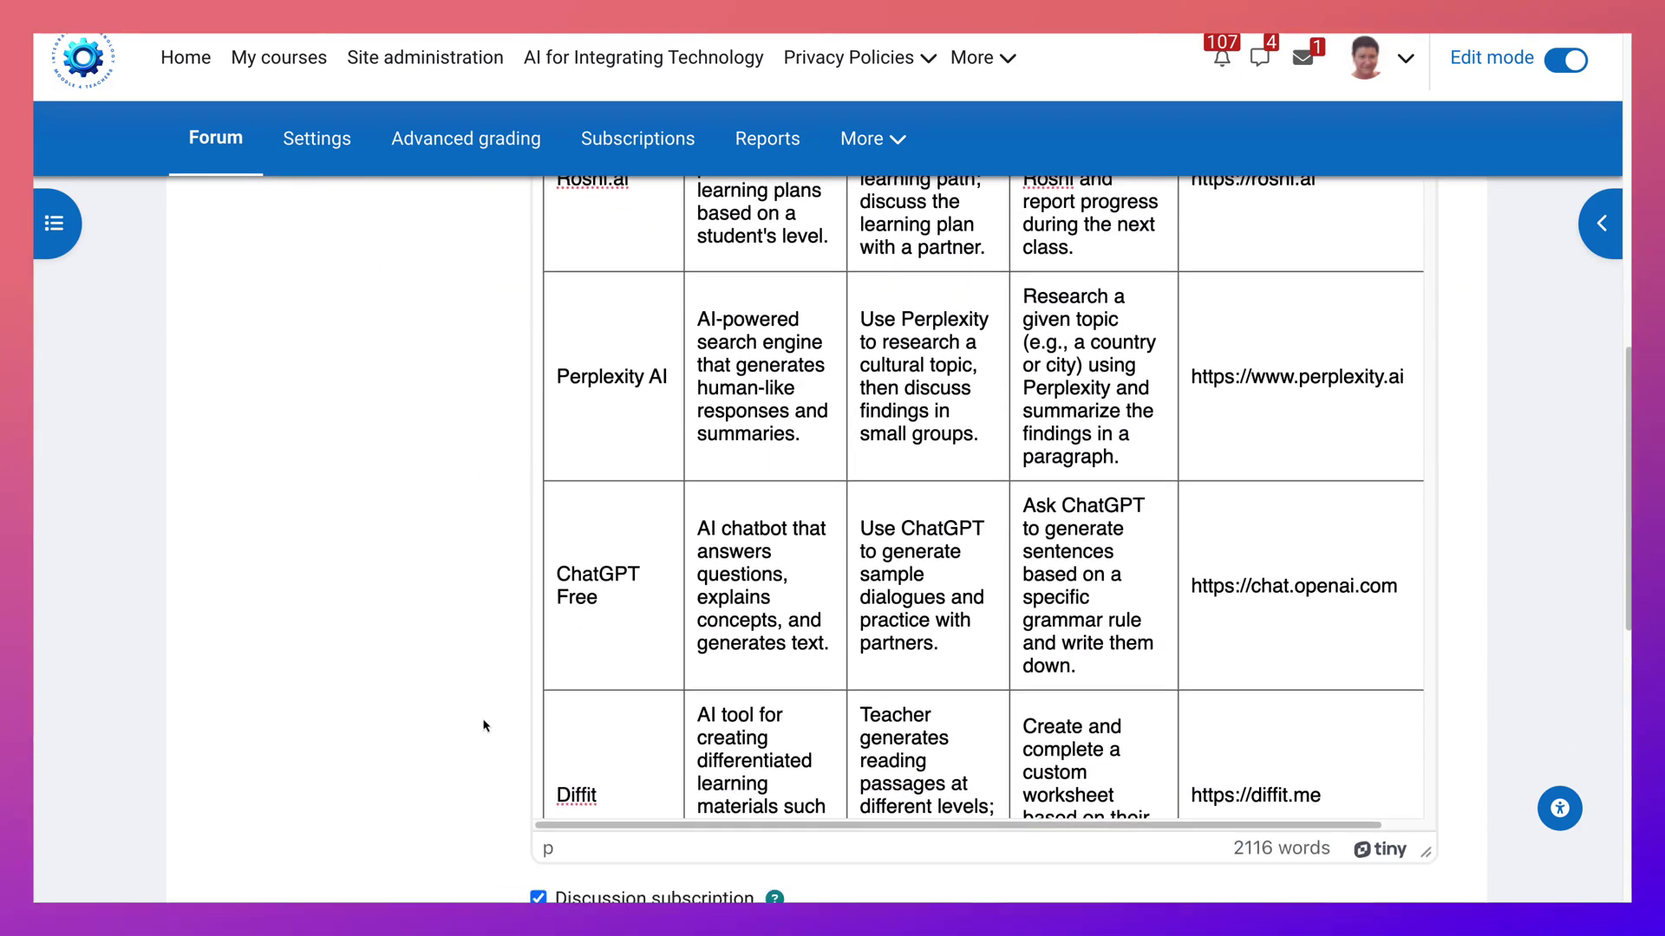
scroll(1246, 685, "up", 8)
scroll(1247, 685, "up", 15)
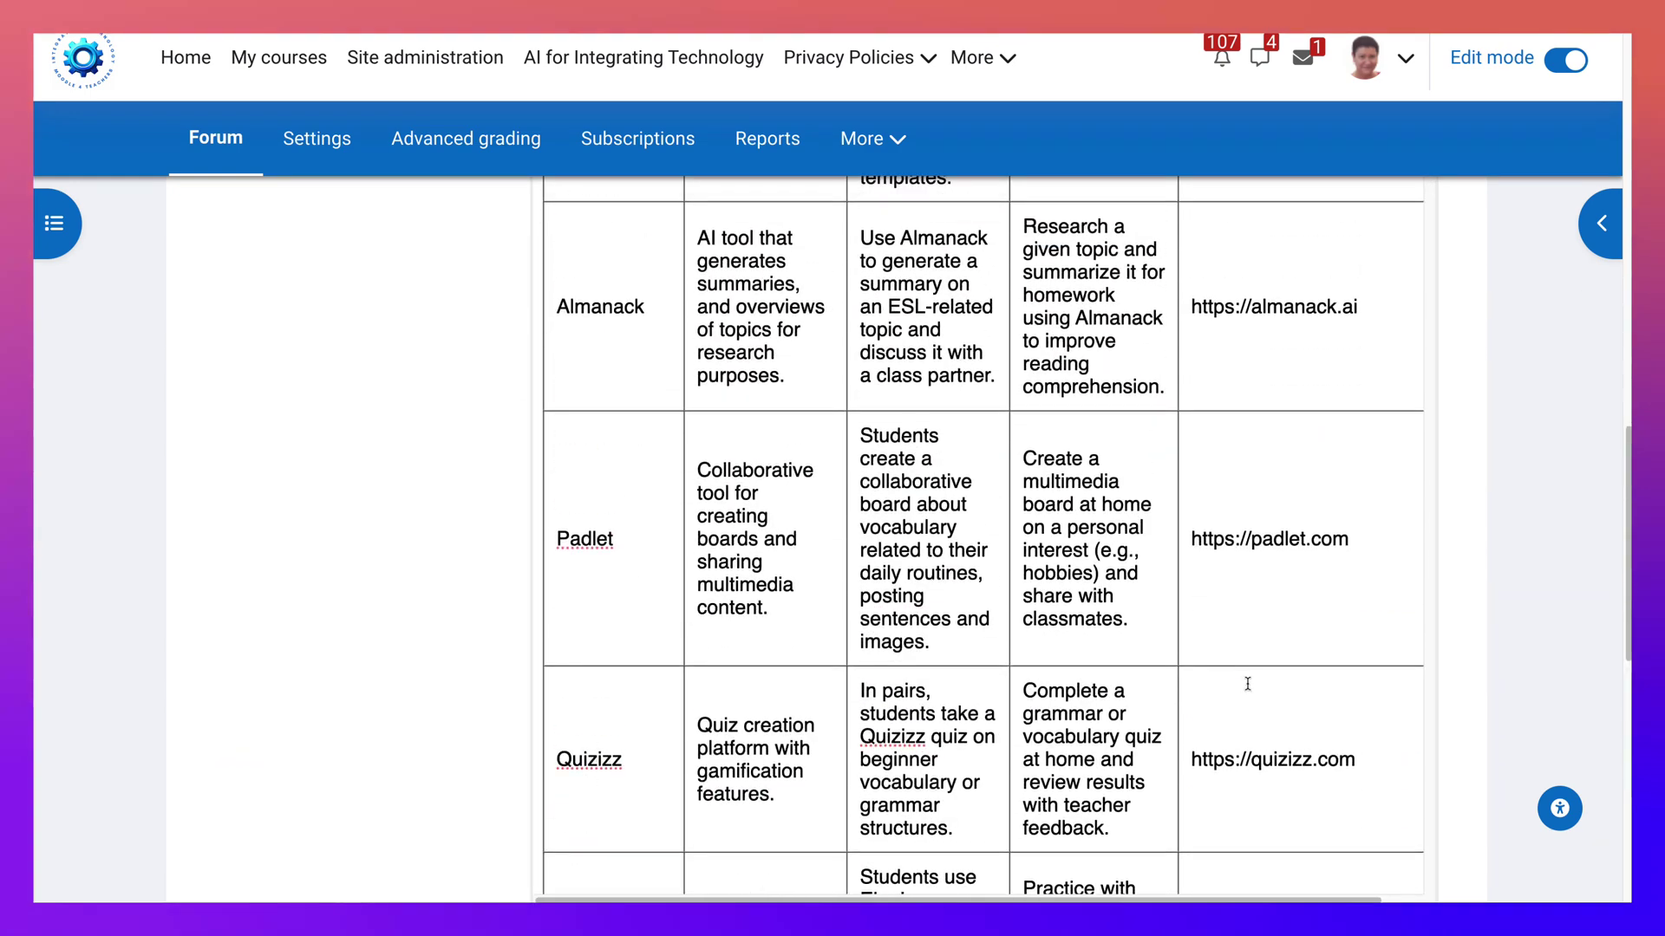
scroll(1248, 683, "up", 20)
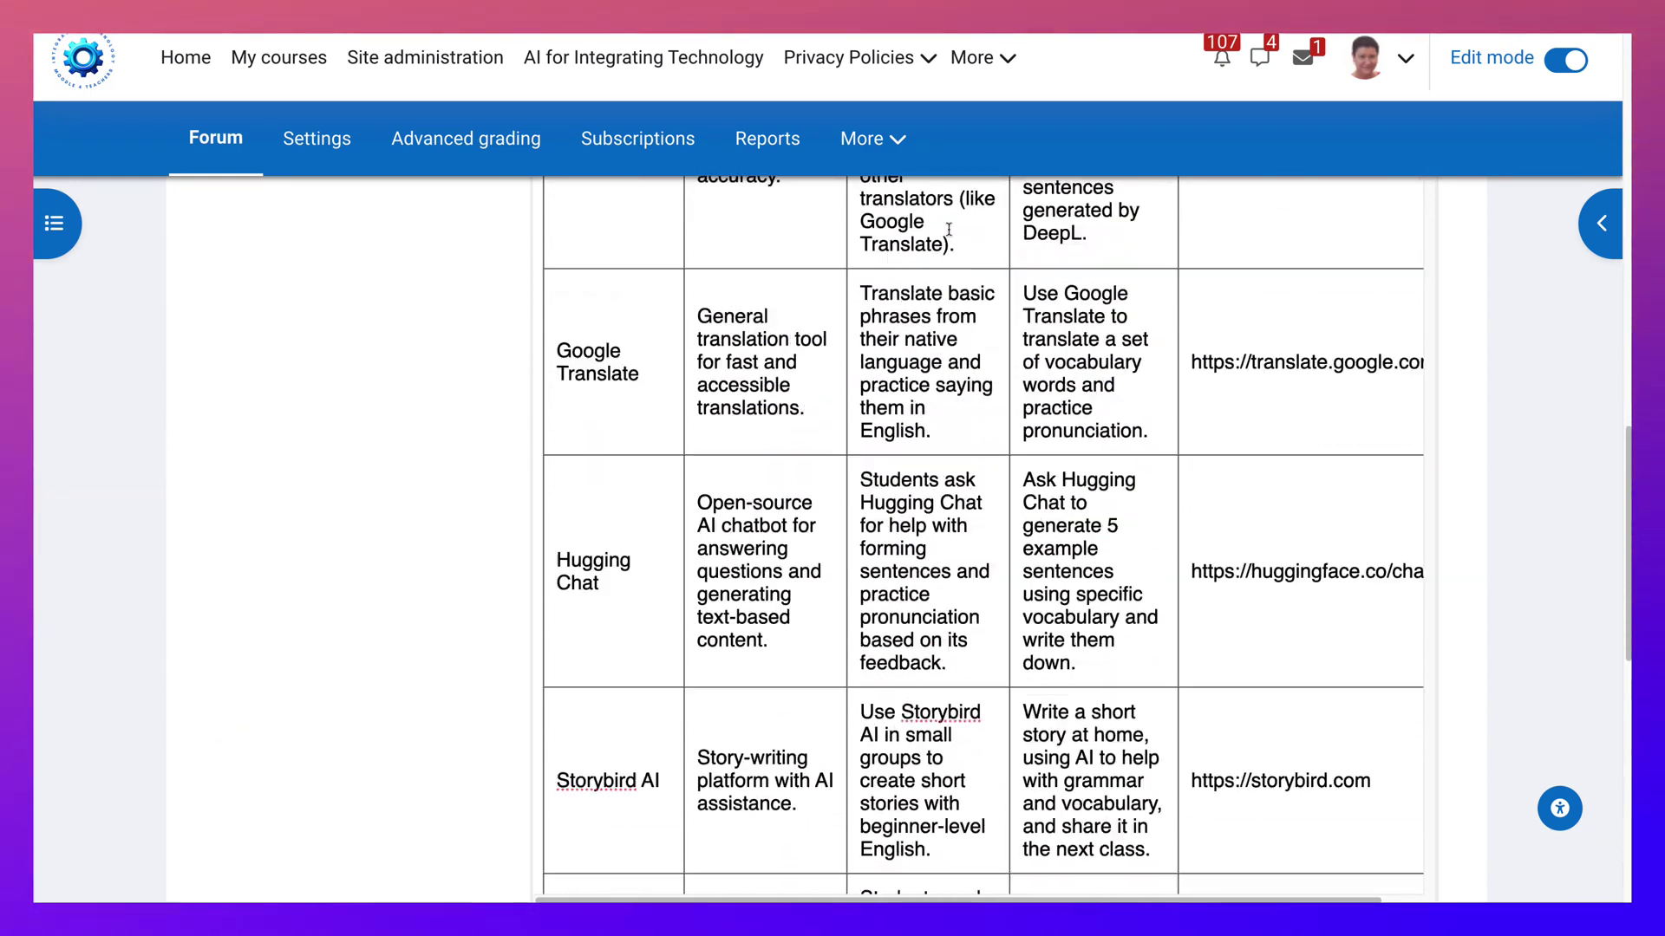
scroll(908, 276, "up", 15)
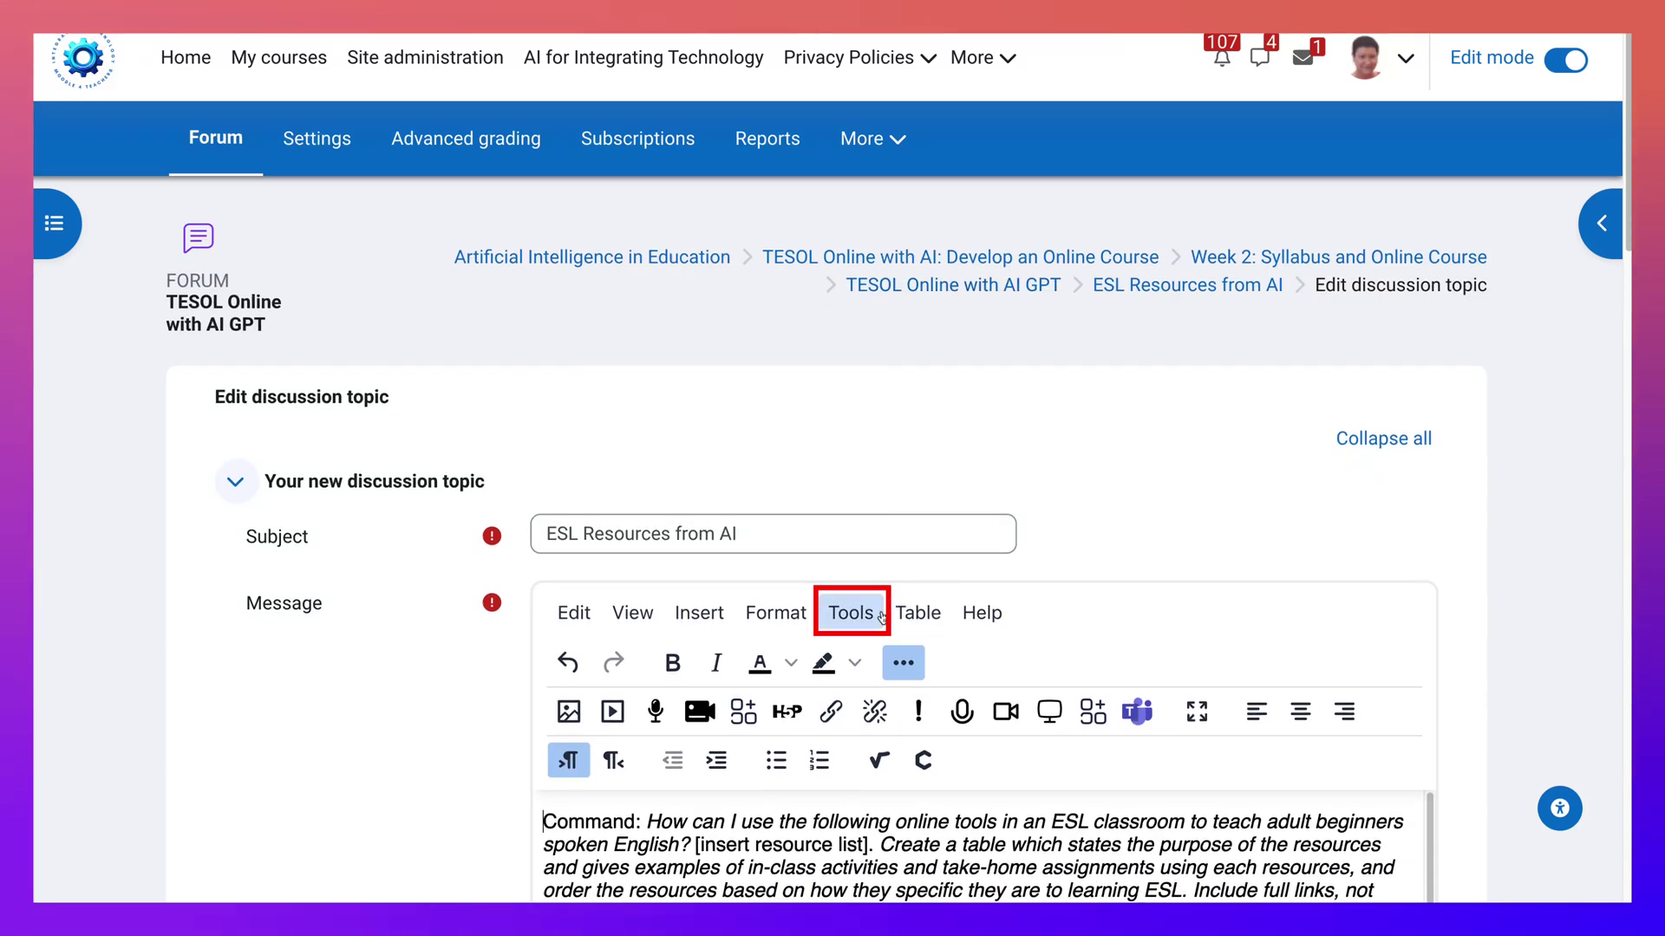
Delete the duplicate plain-URL table's code, from line 7 through the first </table>.
left_click(892, 659)
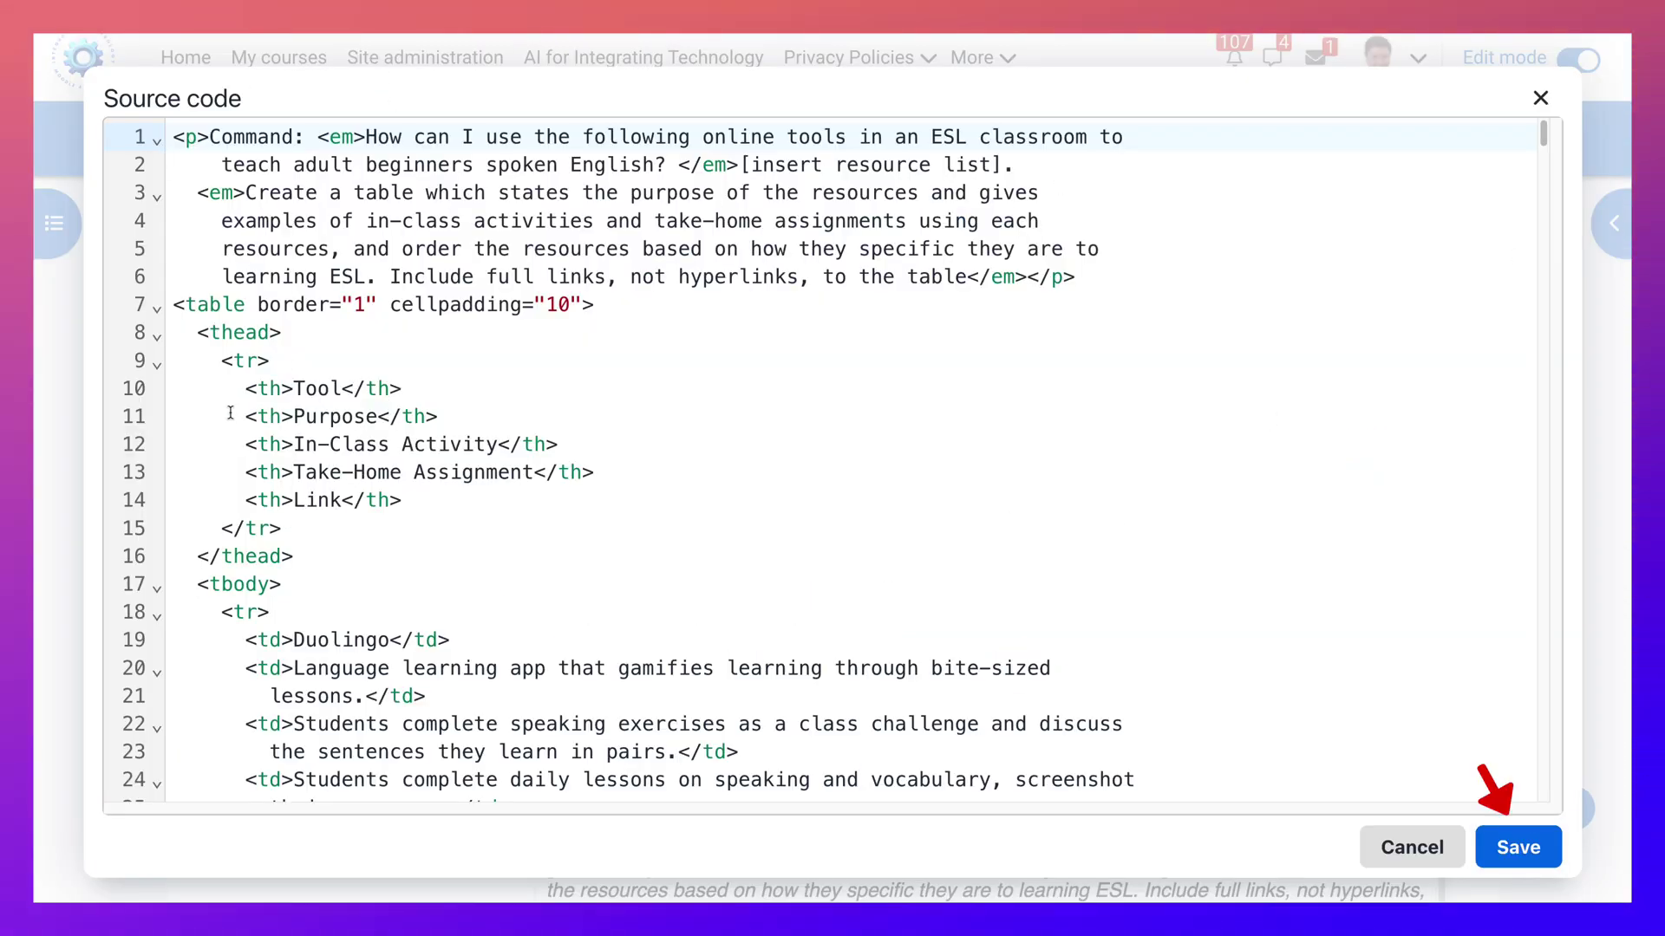
scroll(230, 412, "down", 1)
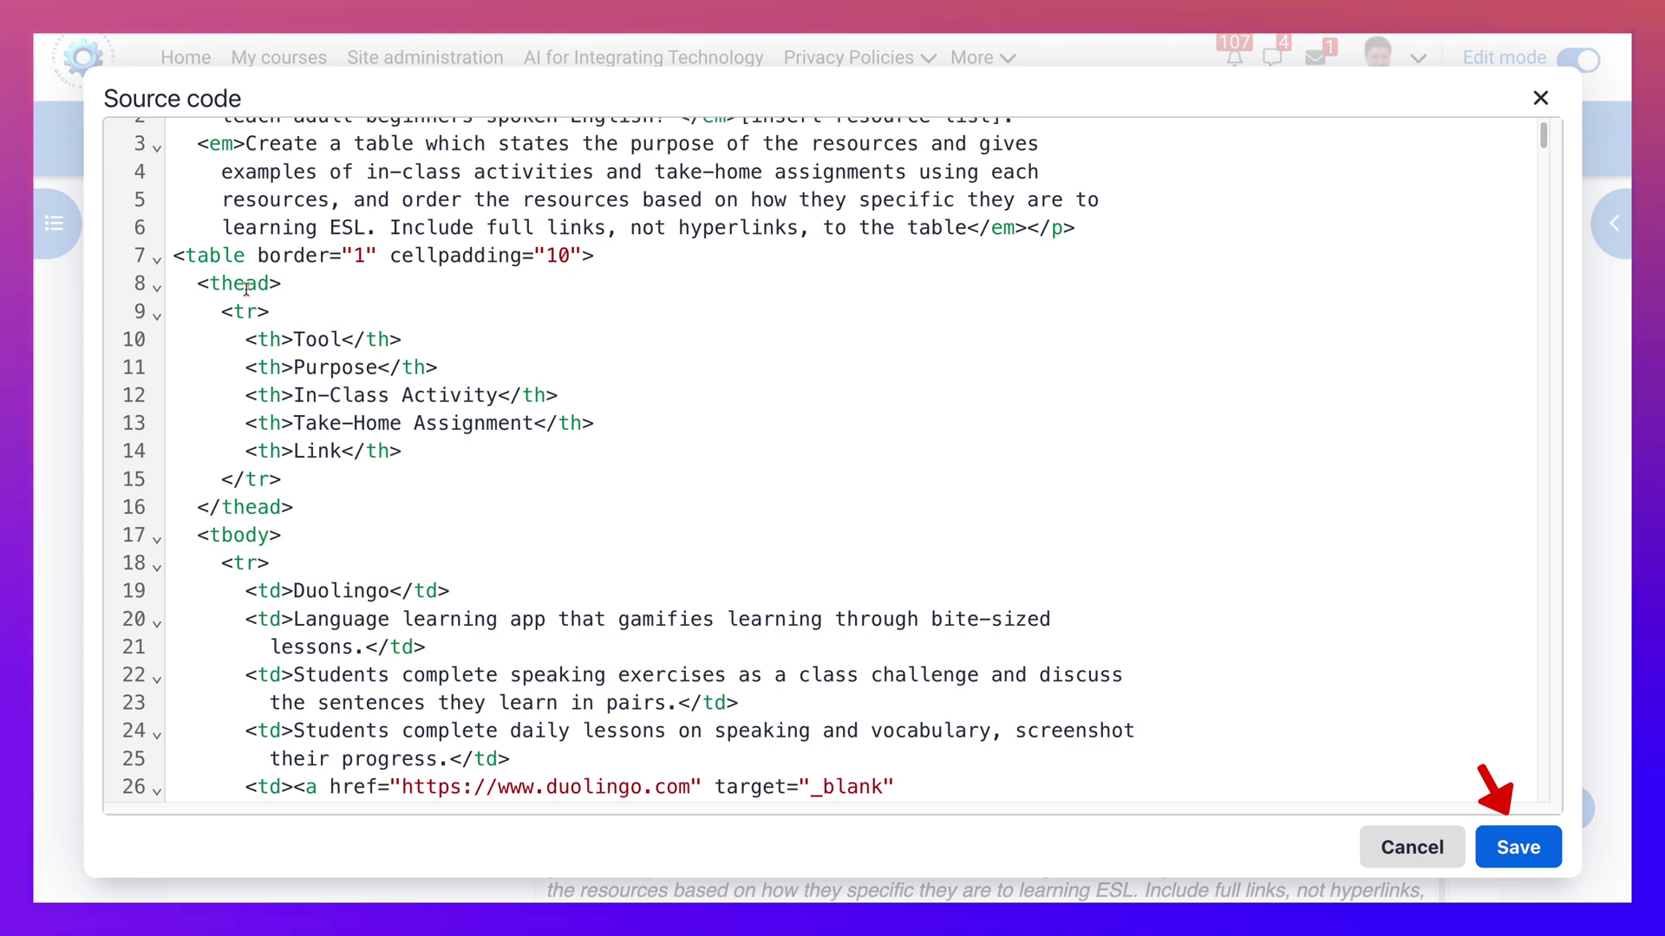
mouse_move(174, 255)
left_mouse_down()
mouse_move(792, 705)
mouse_move(867, 789)
mouse_move(820, 832)
mouse_move(820, 793)
mouse_move(821, 919)
mouse_move(824, 810)
mouse_move(788, 791)
mouse_move(743, 672)
mouse_move(743, 691)
left_mouse_up()
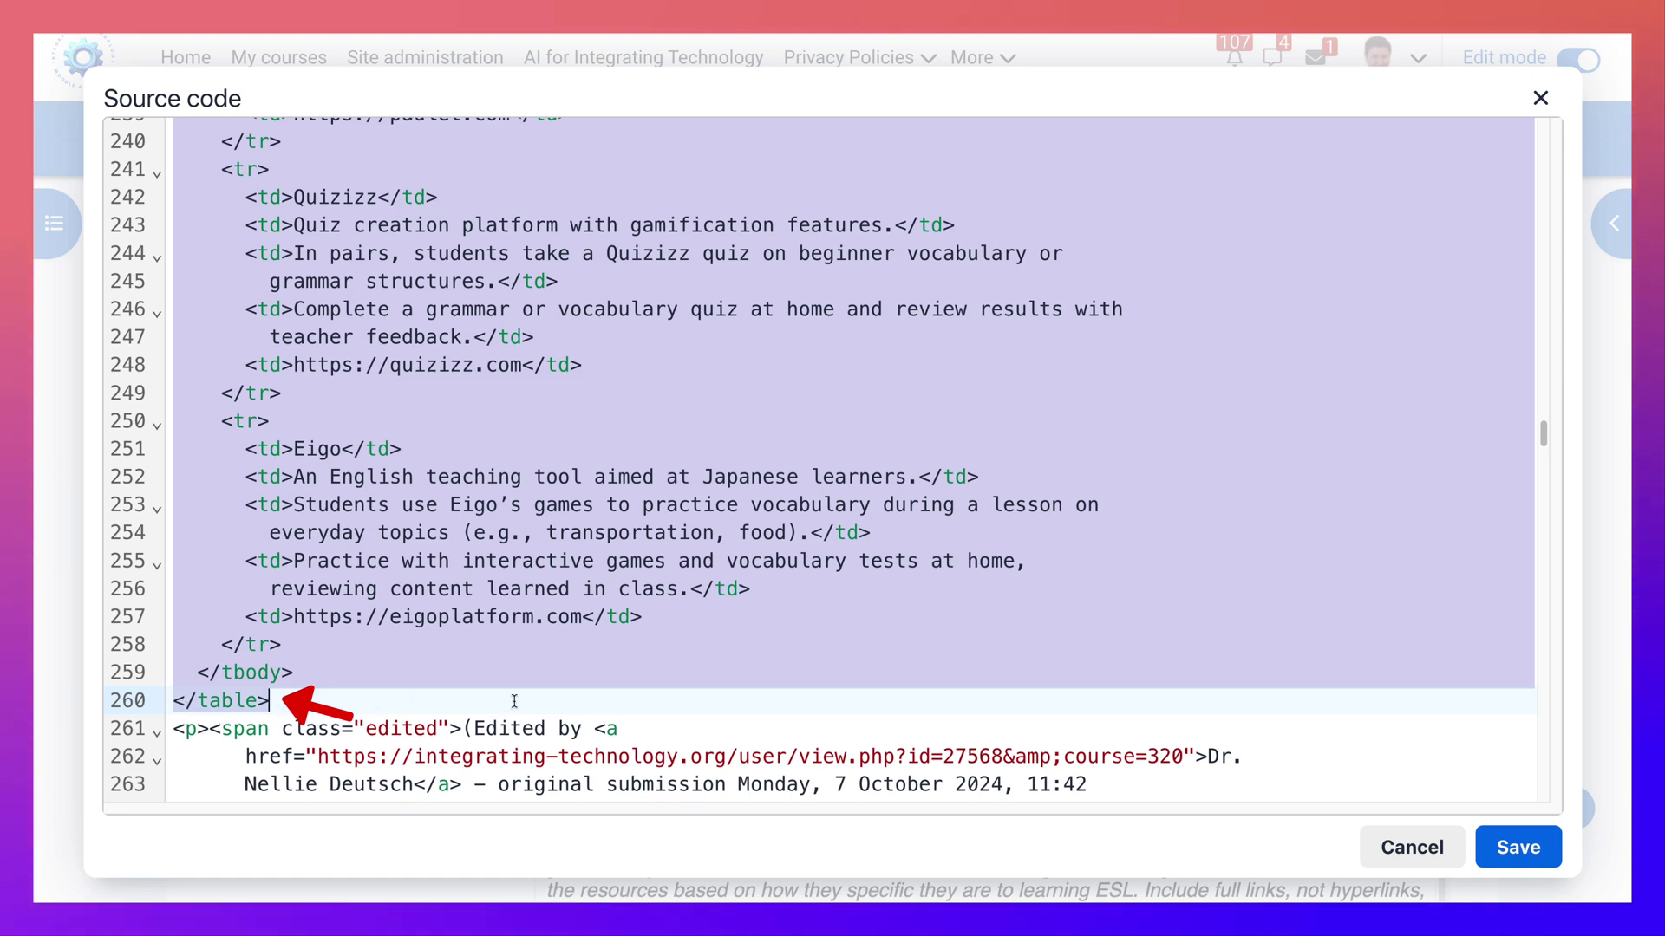
key("BackSpace")
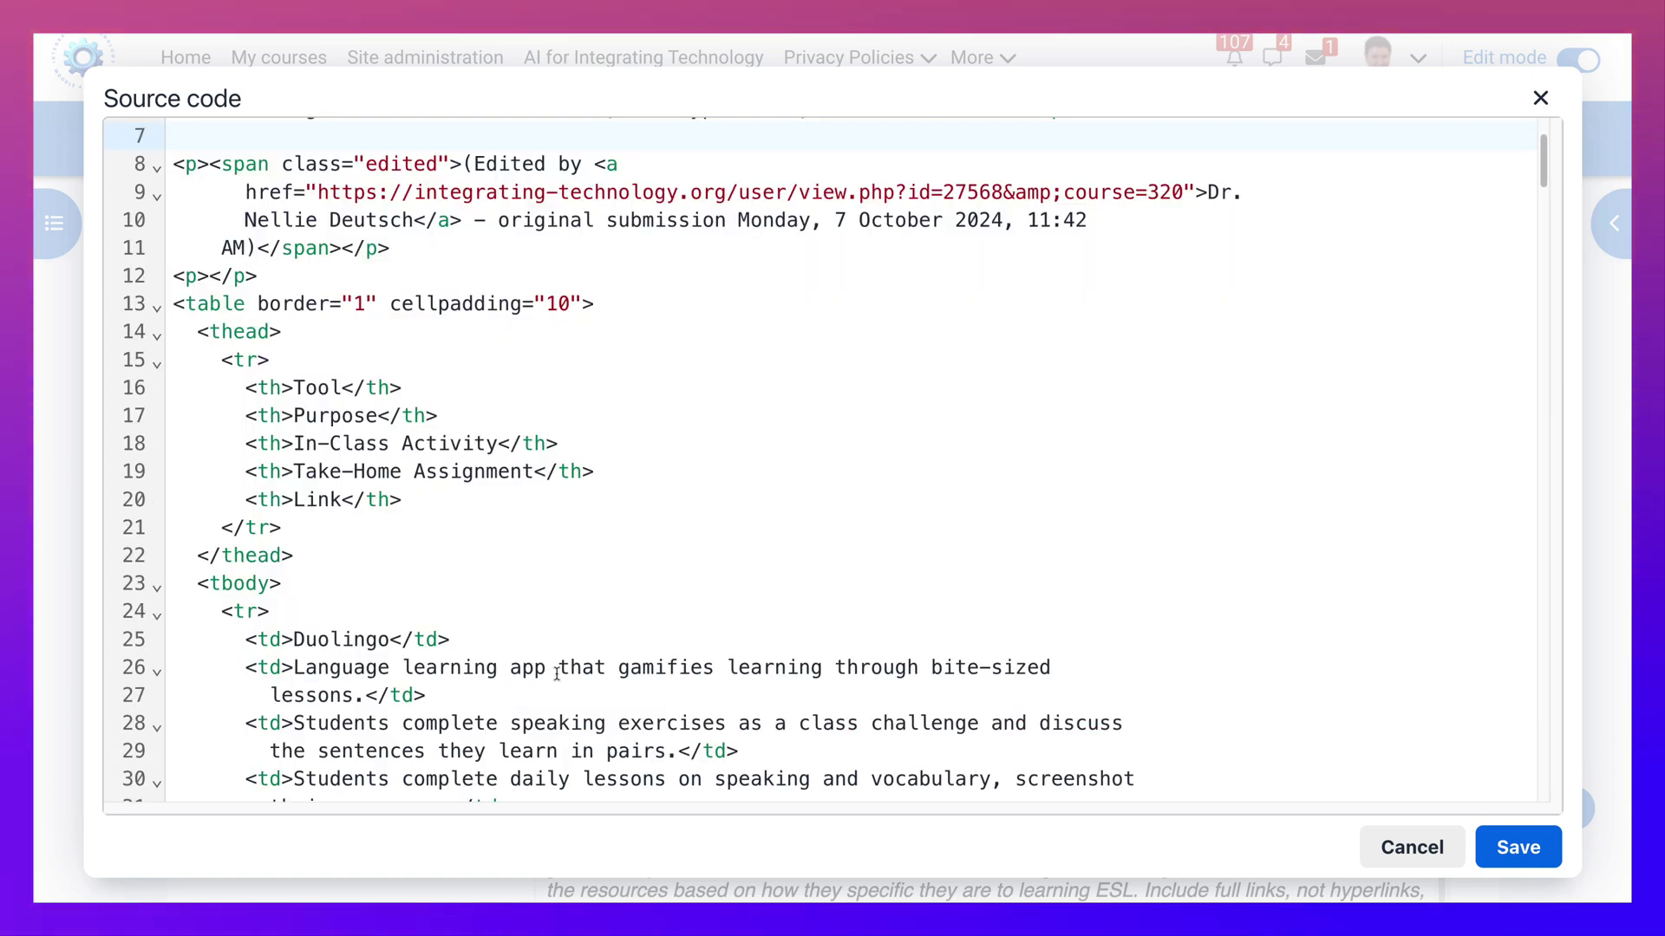
scroll(464, 679, "up", 2)
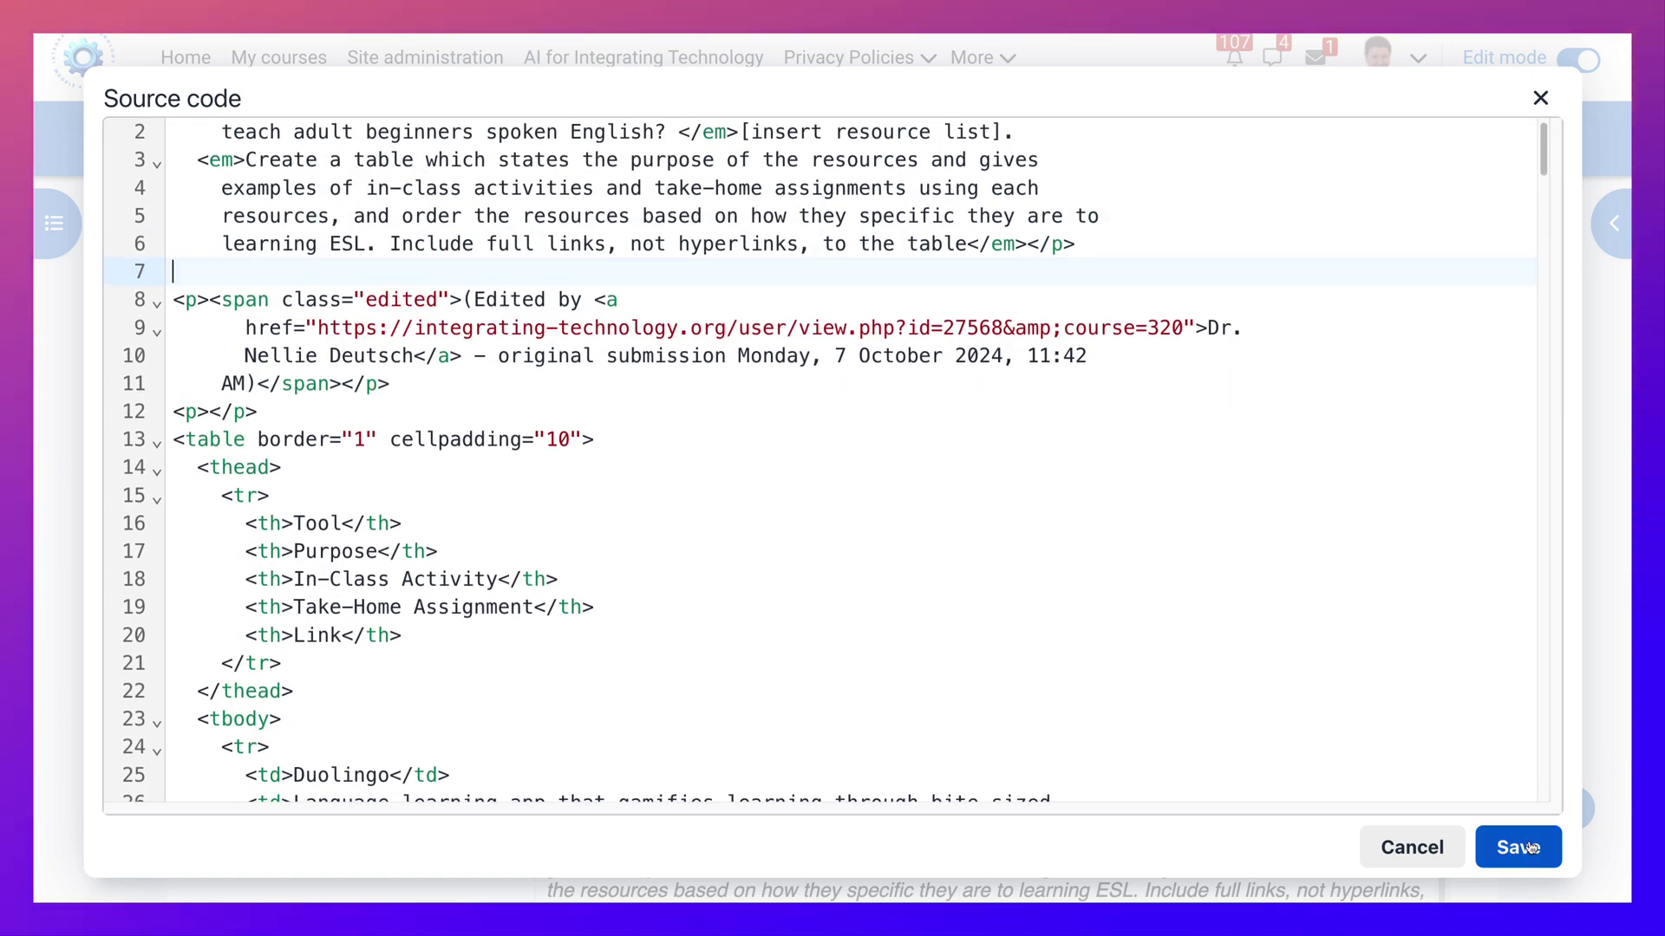
Apply the source edits and confirm the Write & Improve link opens in a new window.
left_click(1530, 847)
scroll(876, 683, "down", 5)
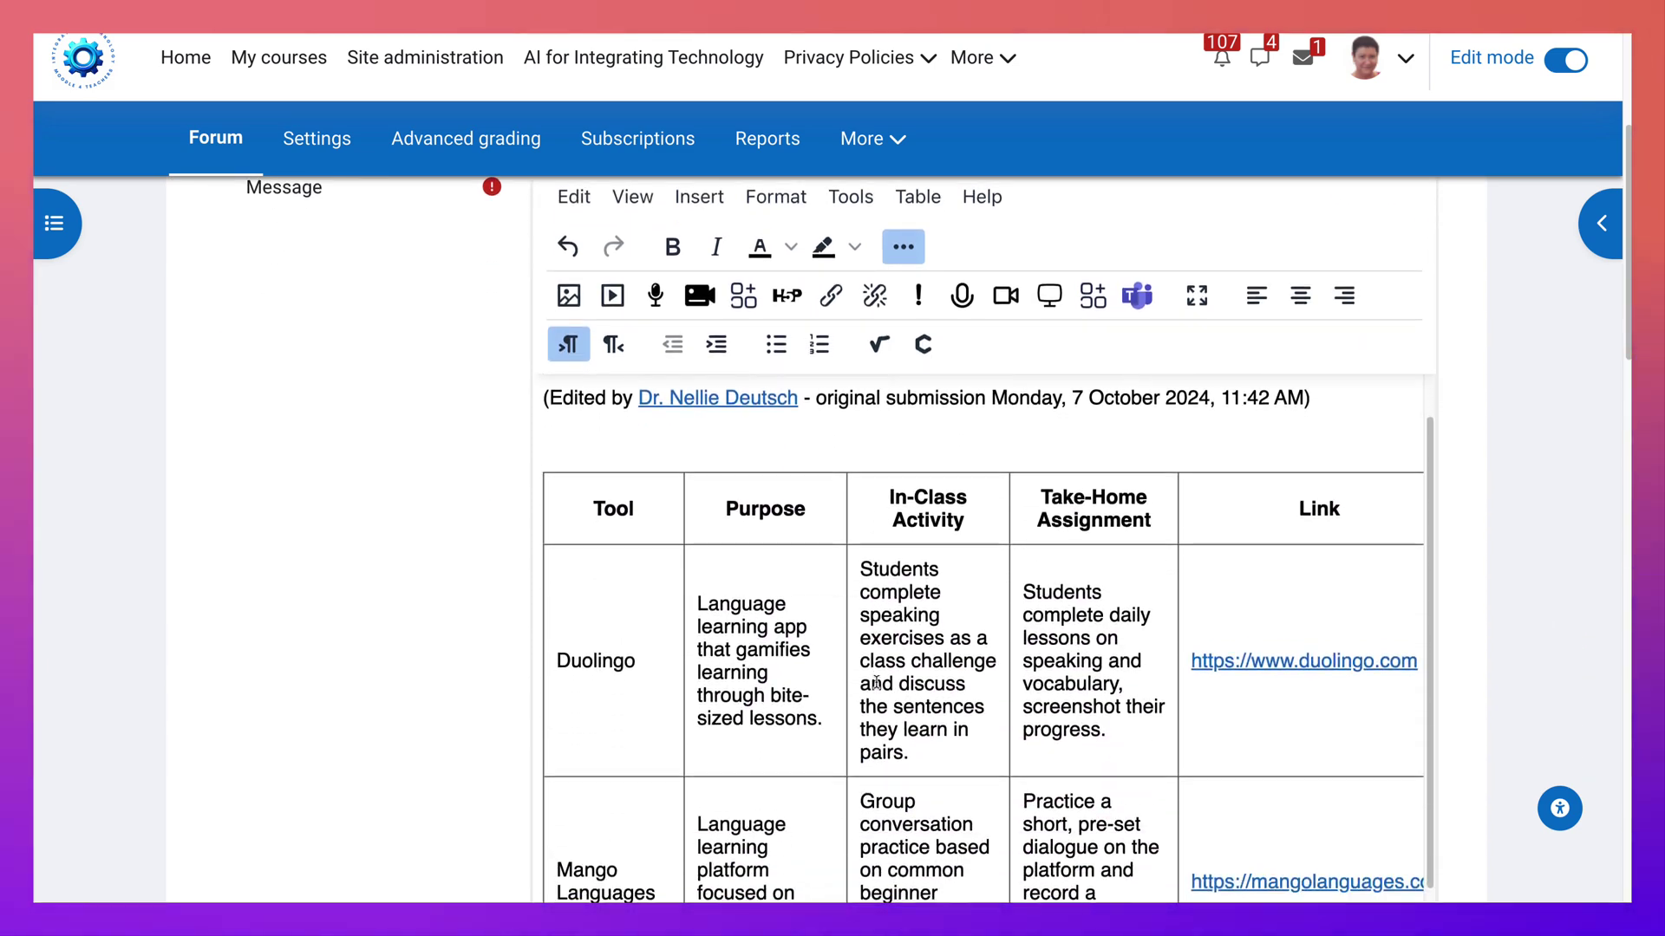
scroll(876, 684, "down", 10)
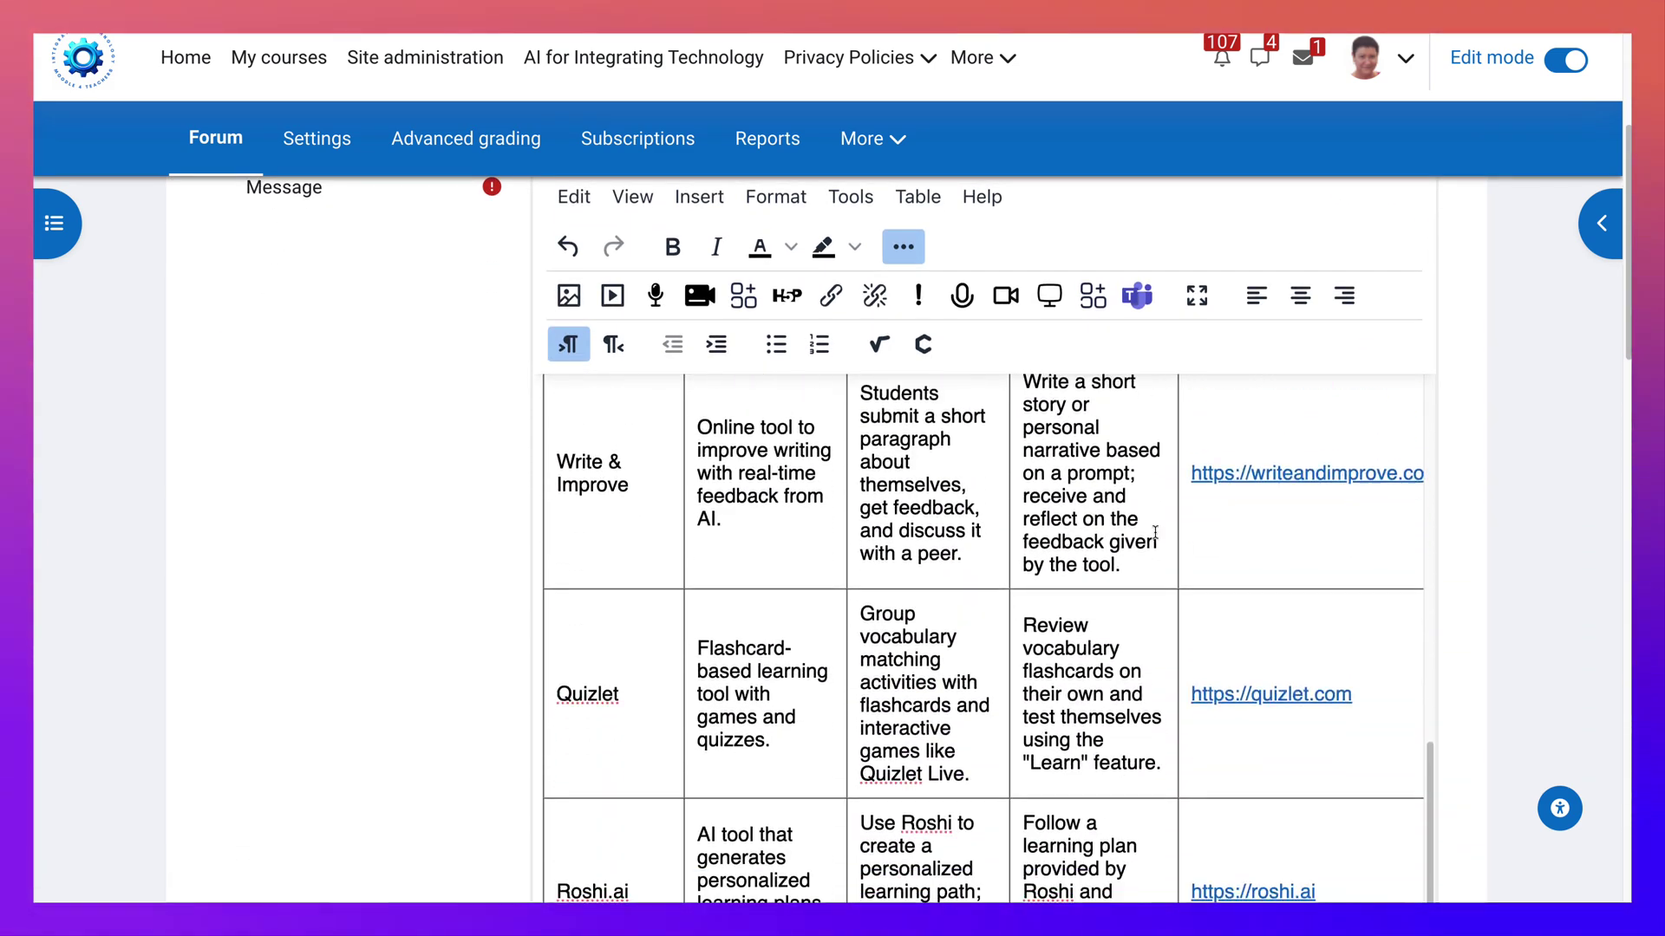
left_click(1240, 478)
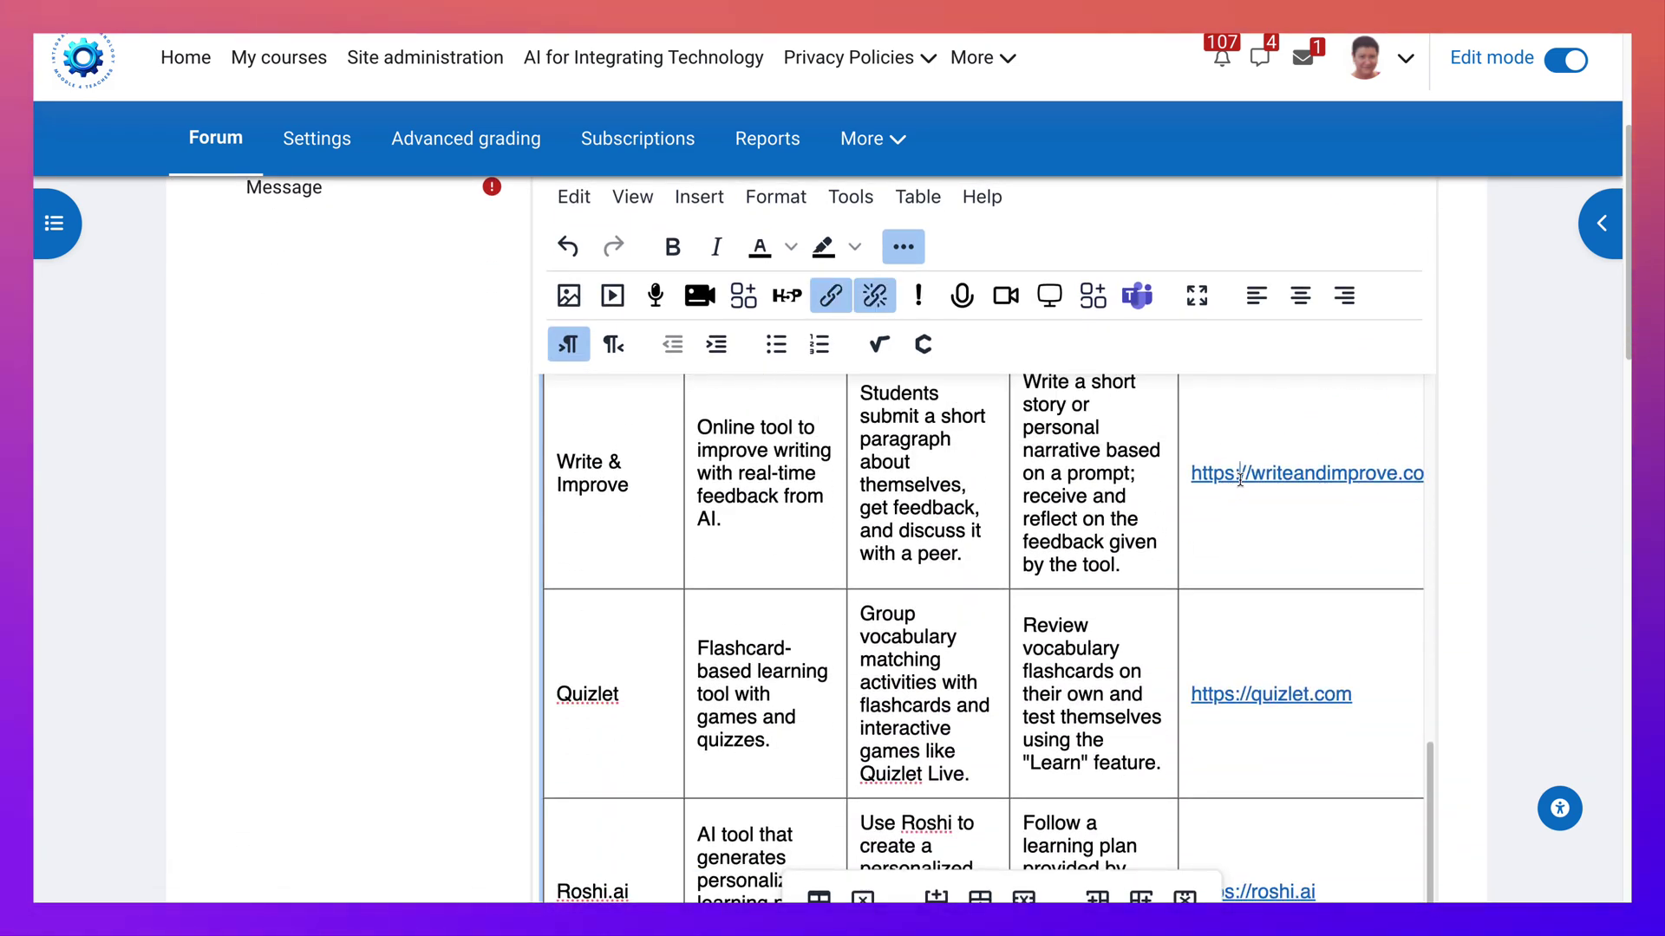
left_click(828, 295)
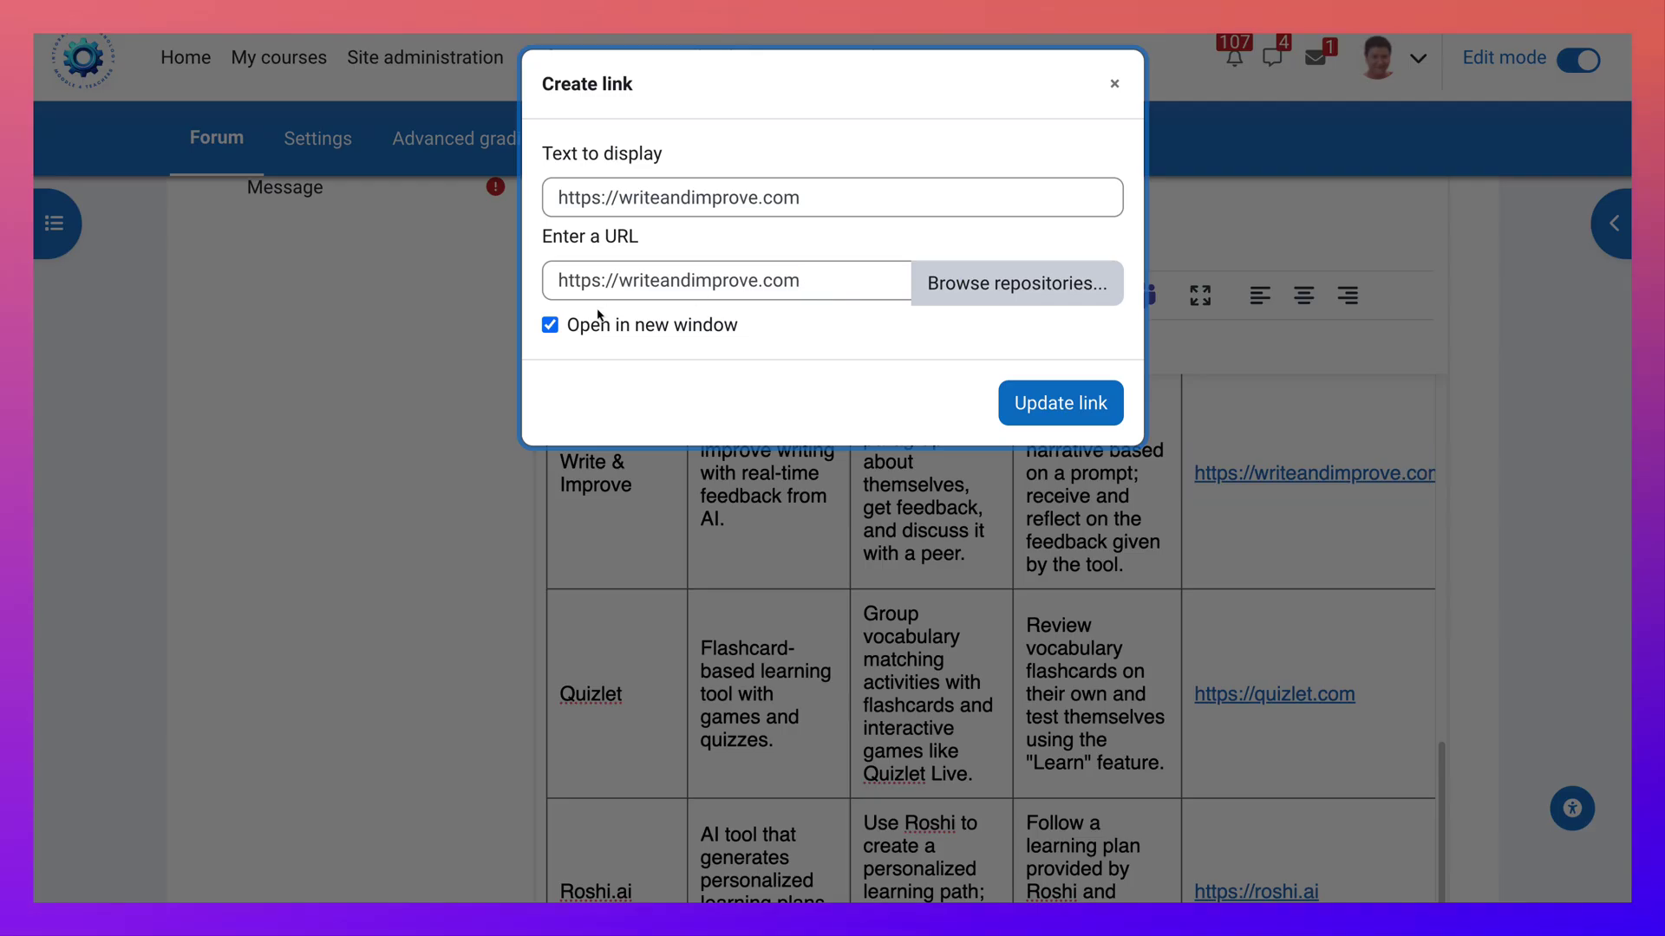
left_click(1114, 83)
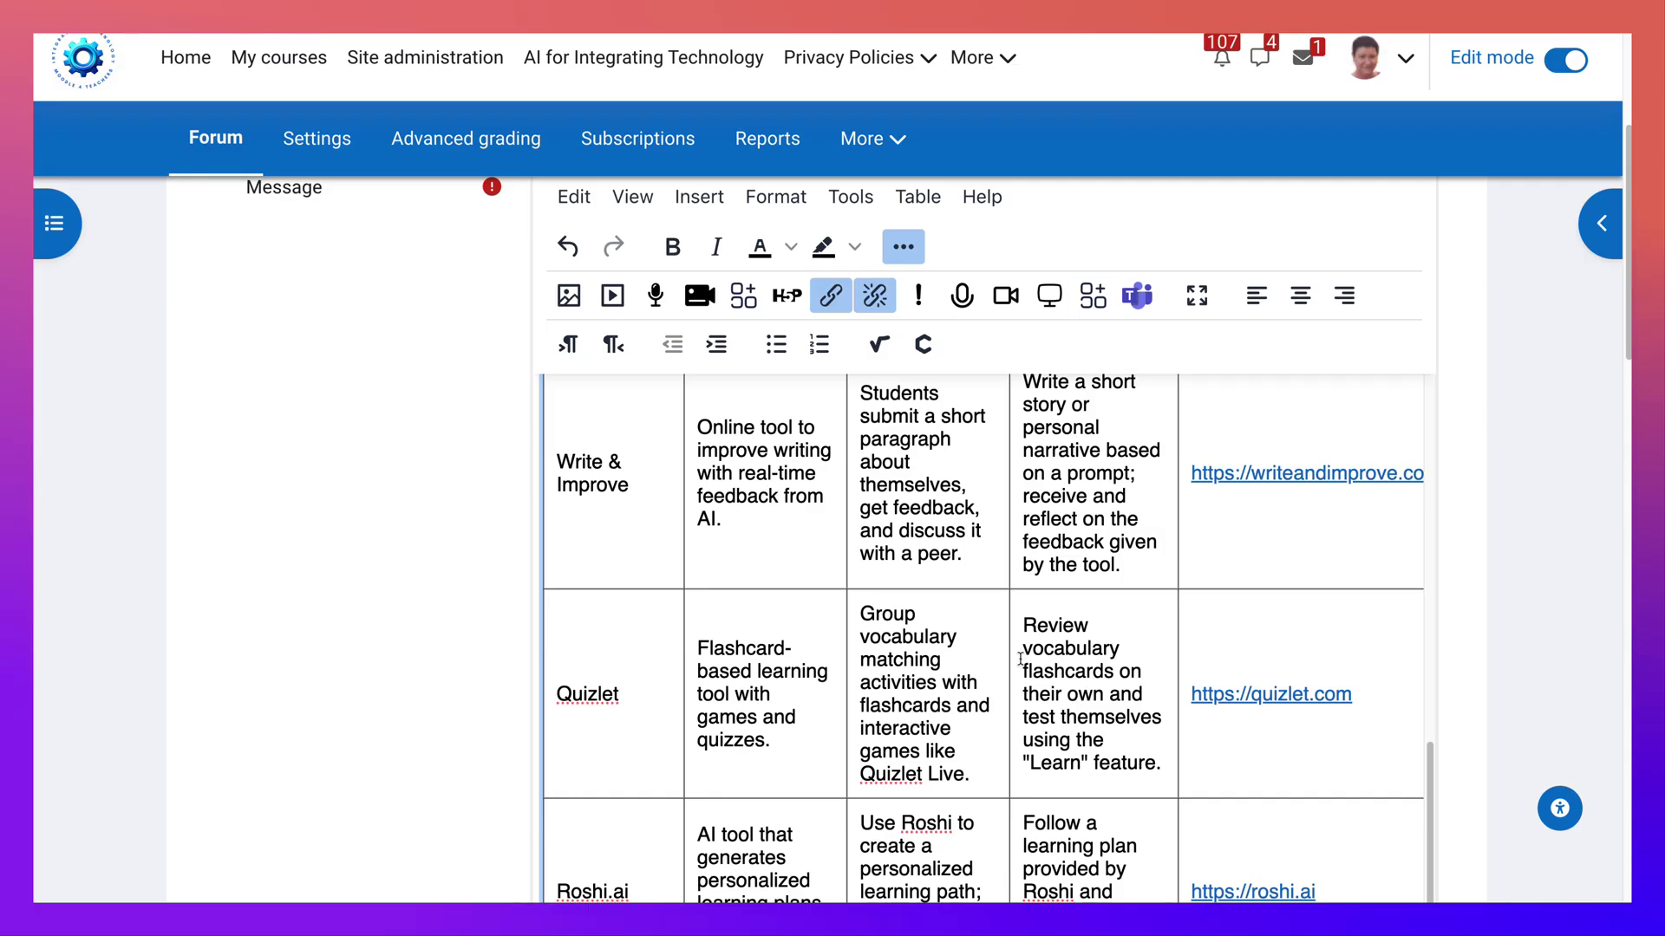
scroll(438, 633, "down", 15)
scroll(438, 633, "down", 20)
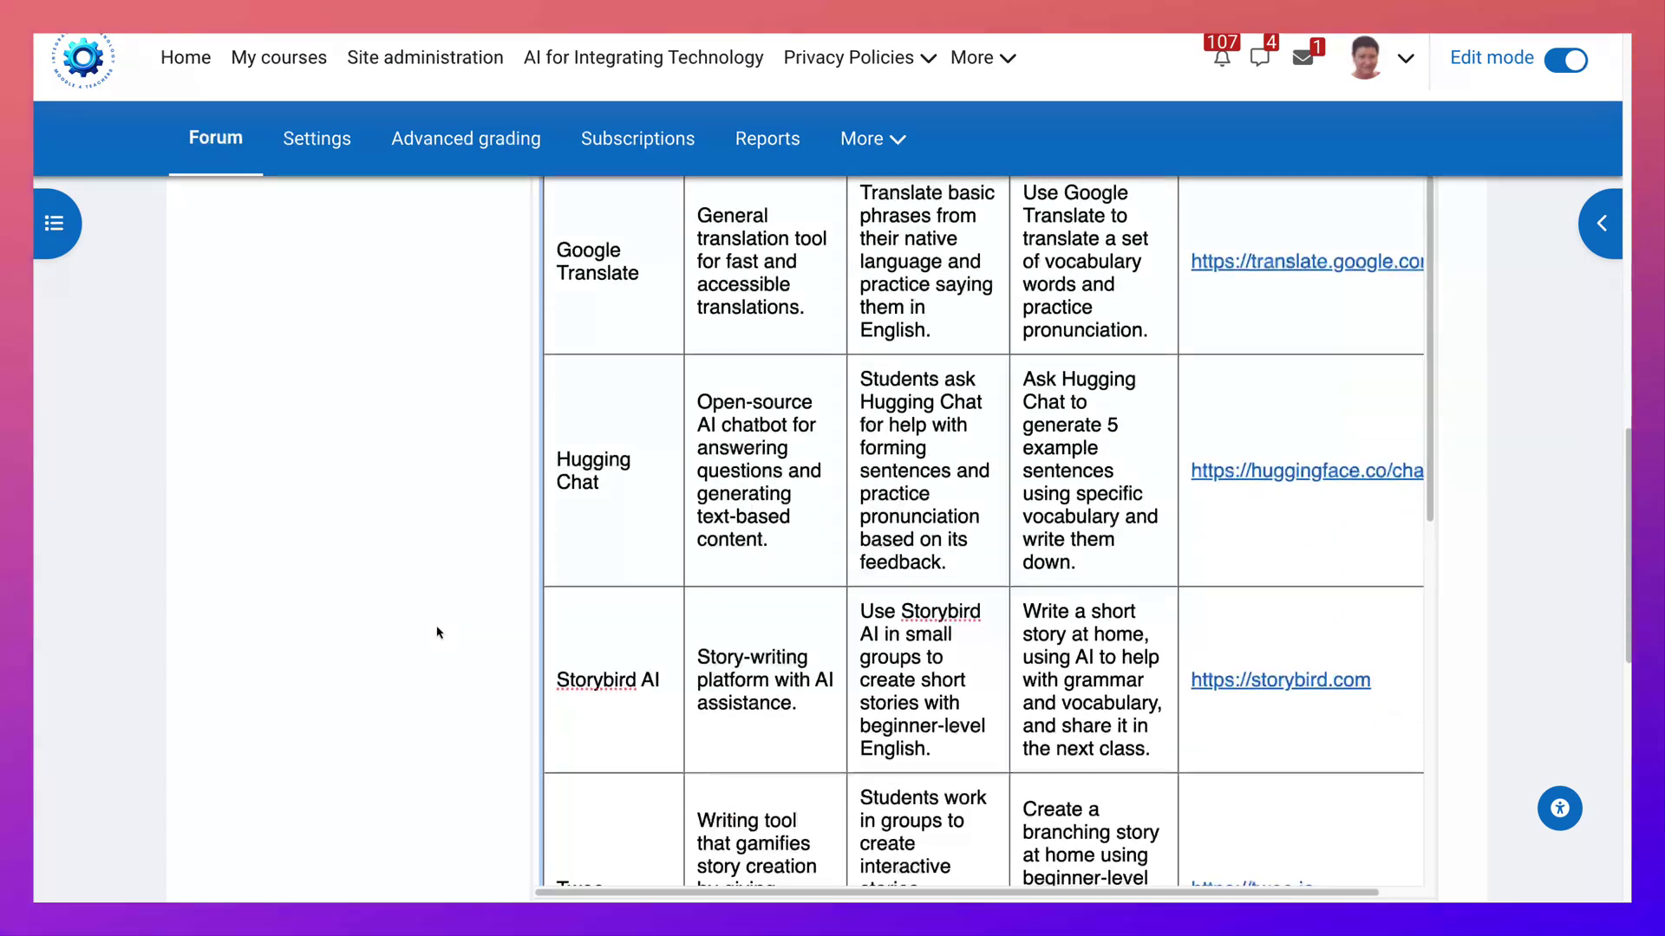
scroll(476, 607, "up", 3)
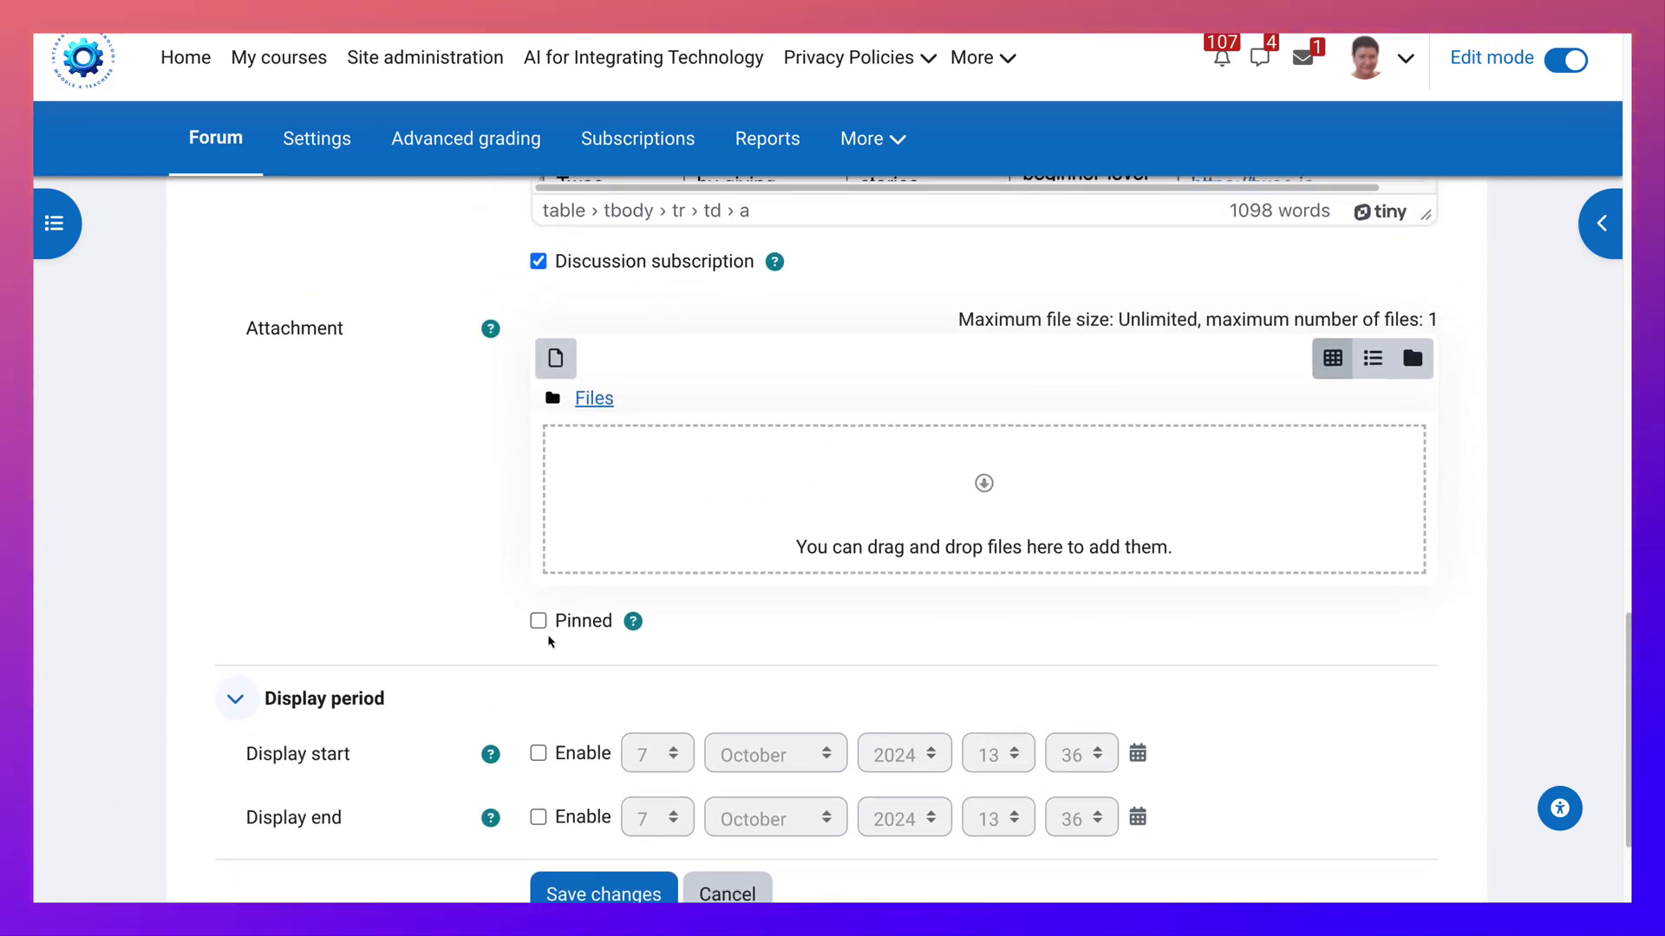
scroll(476, 607, "down", 2)
Save the forum post, reopen it for editing, and glance through the Tools and Format menus.
left_click(587, 757)
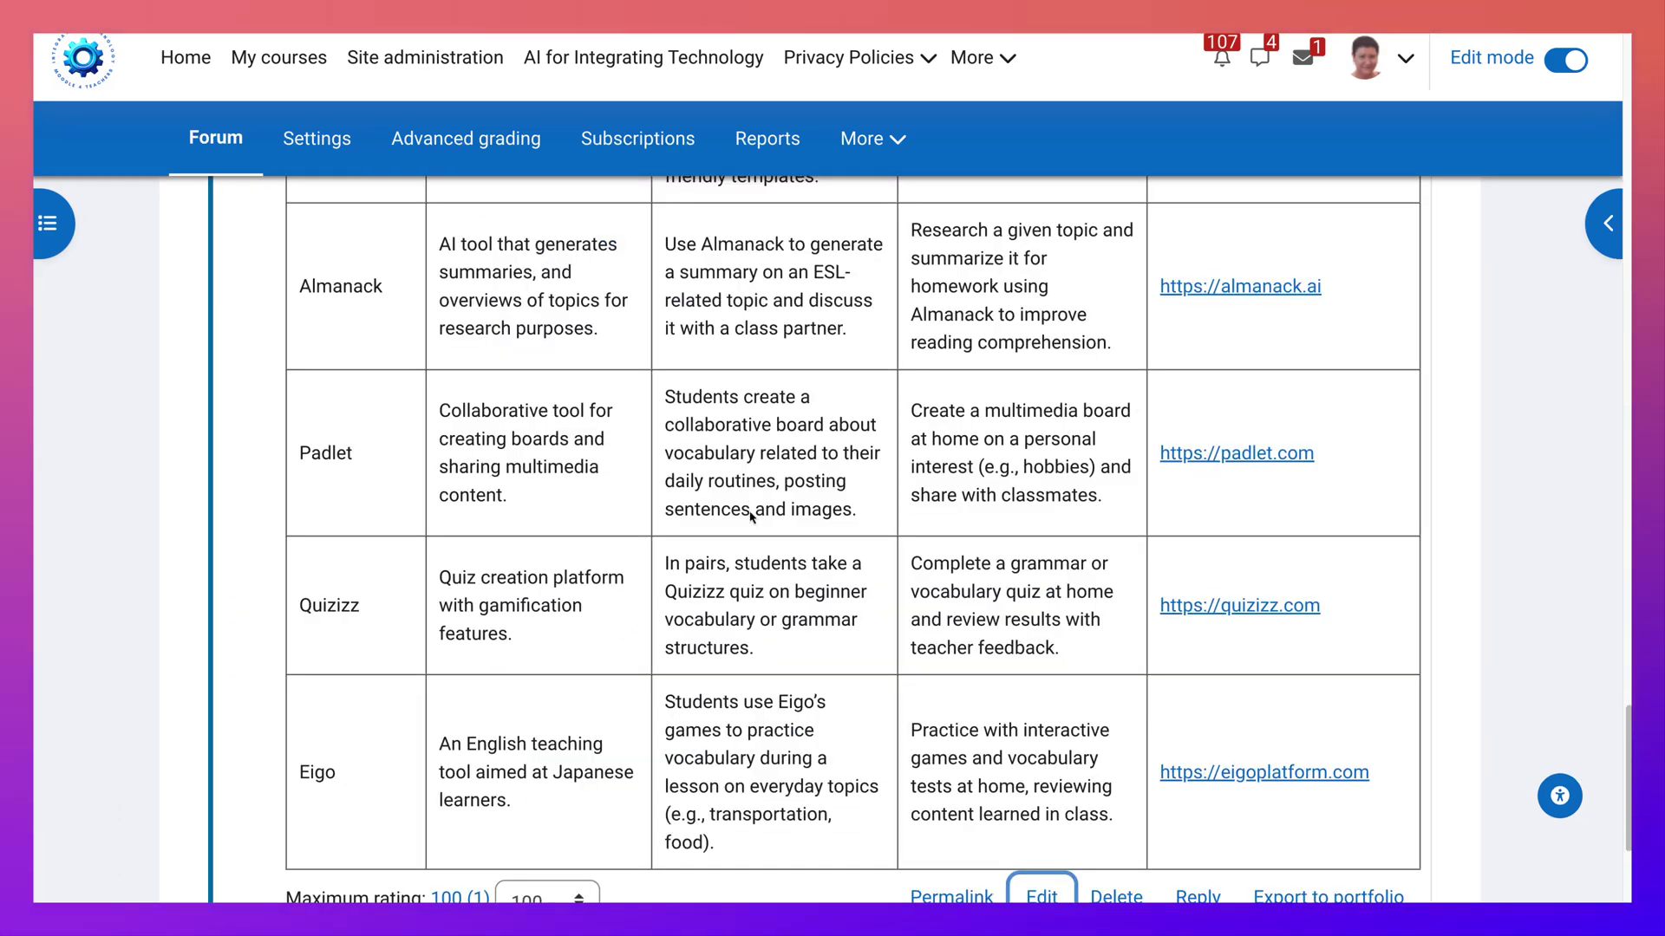
scroll(607, 537, "down", 2)
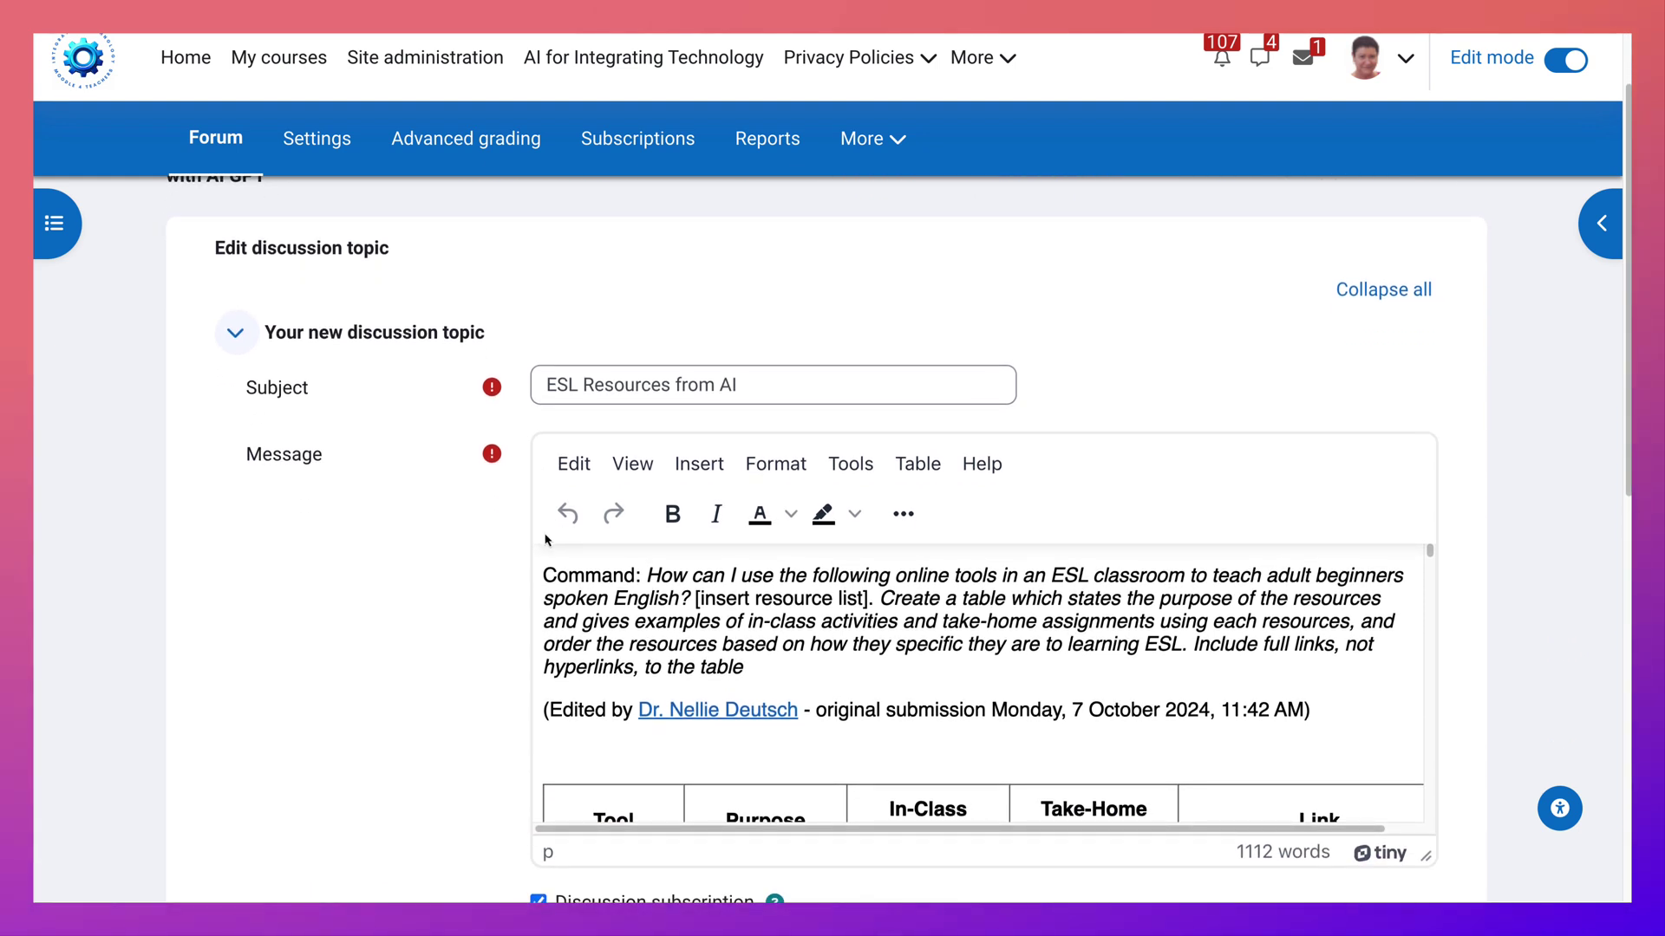
left_click(858, 469)
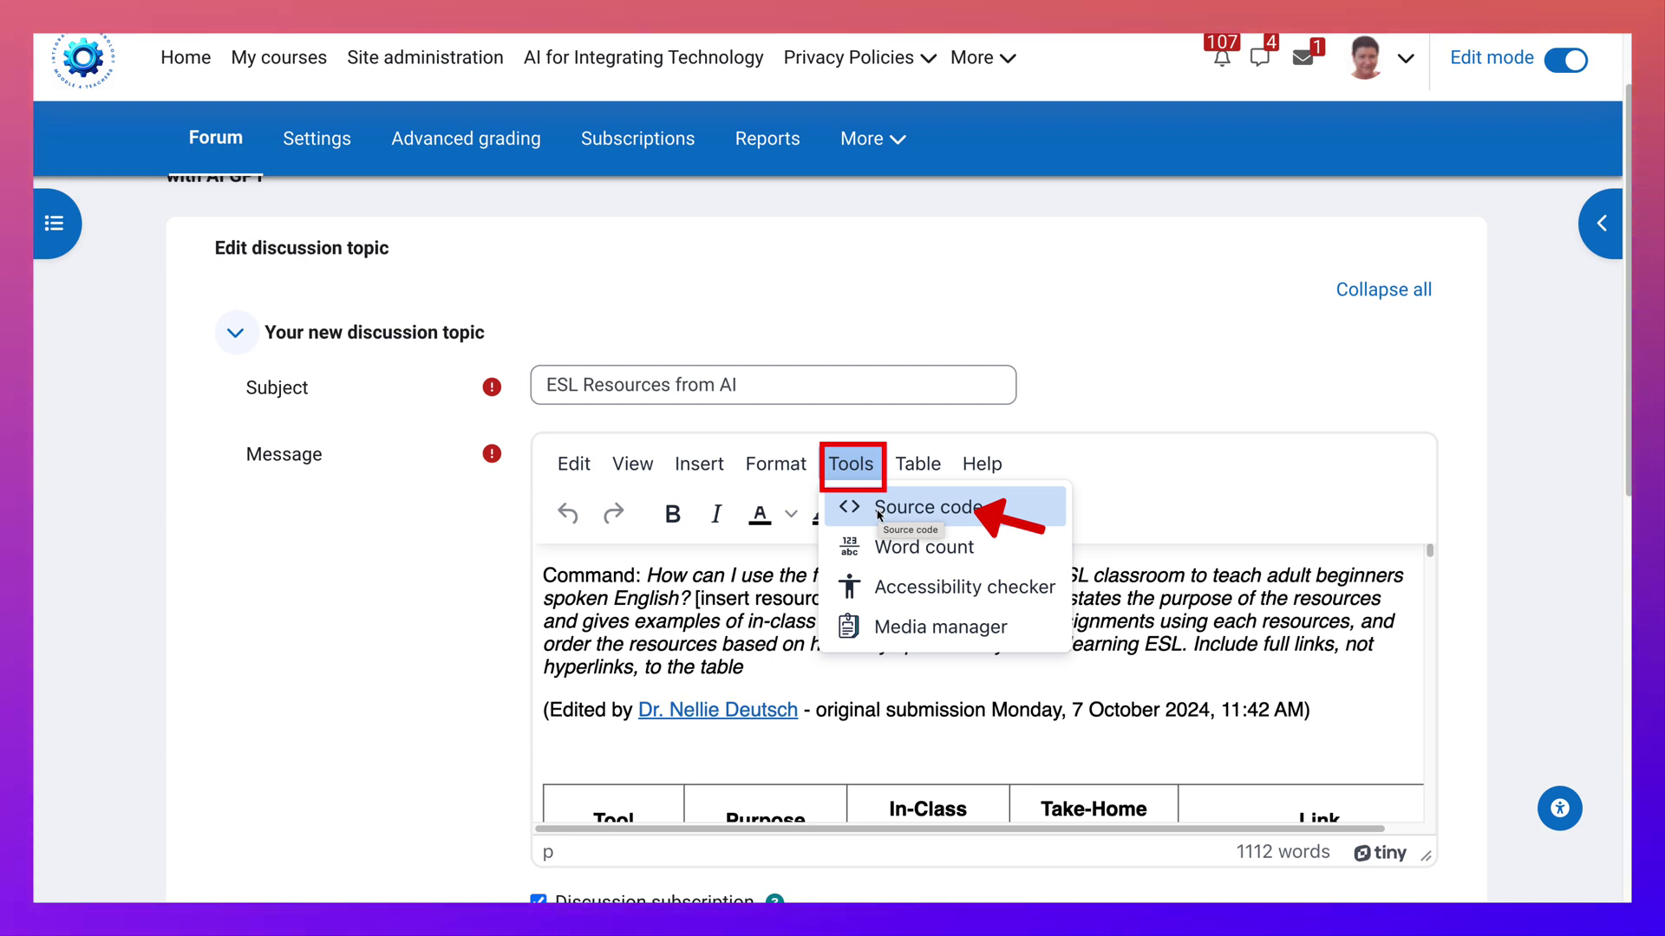
mouse_move(802, 477)
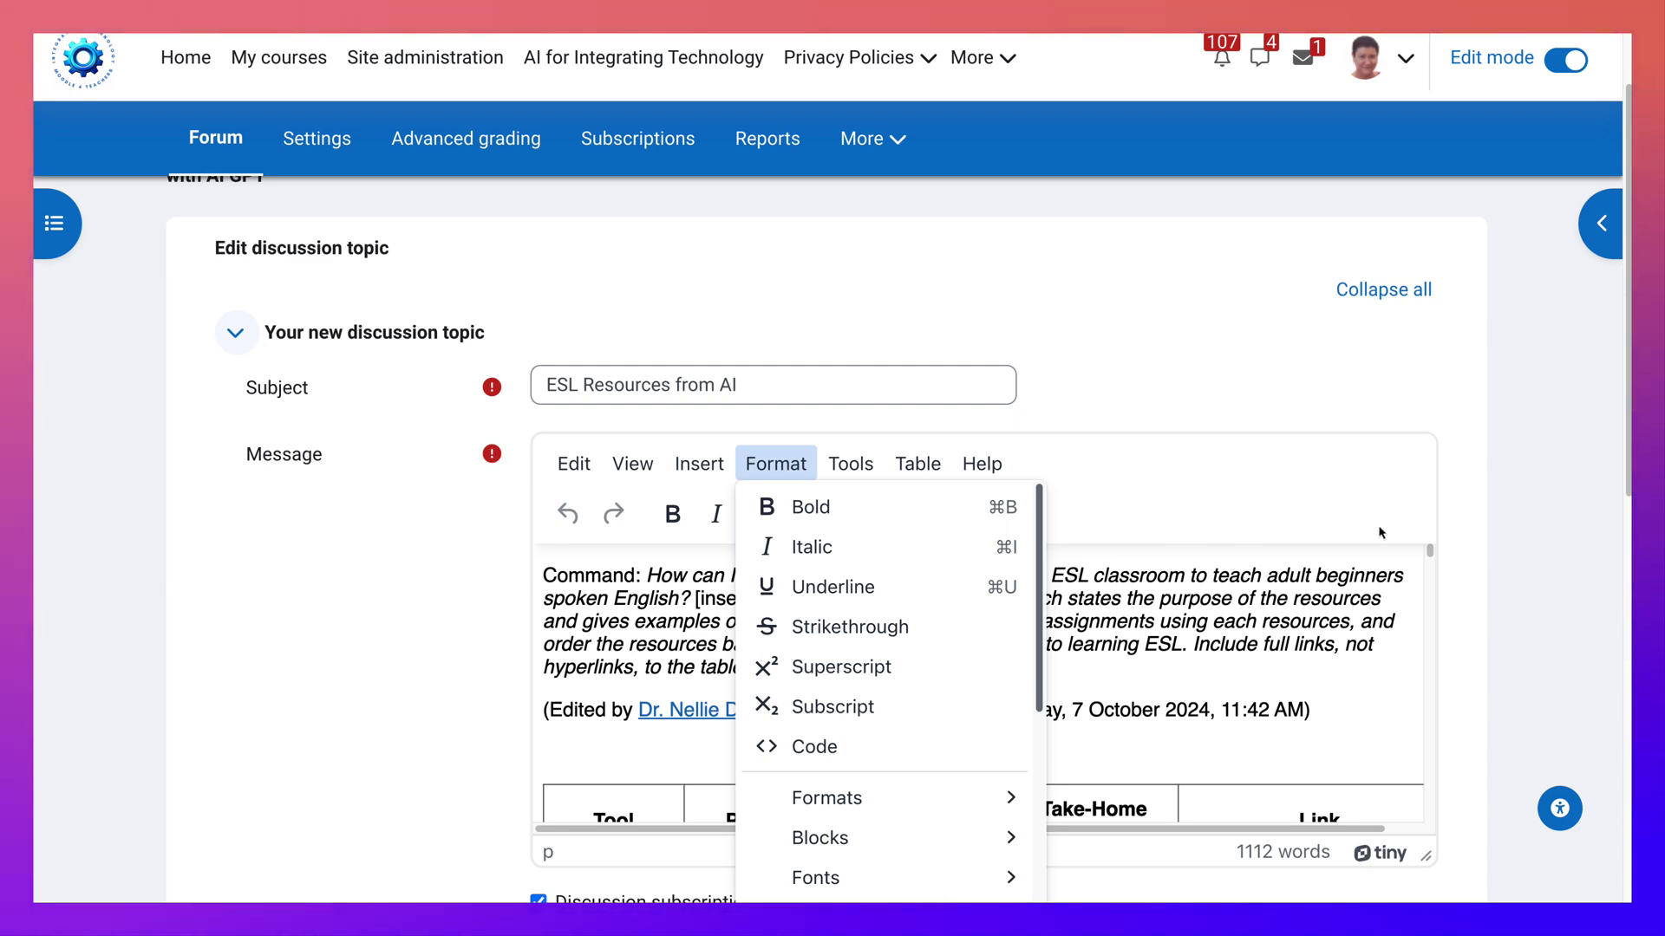
left_click(1468, 555)
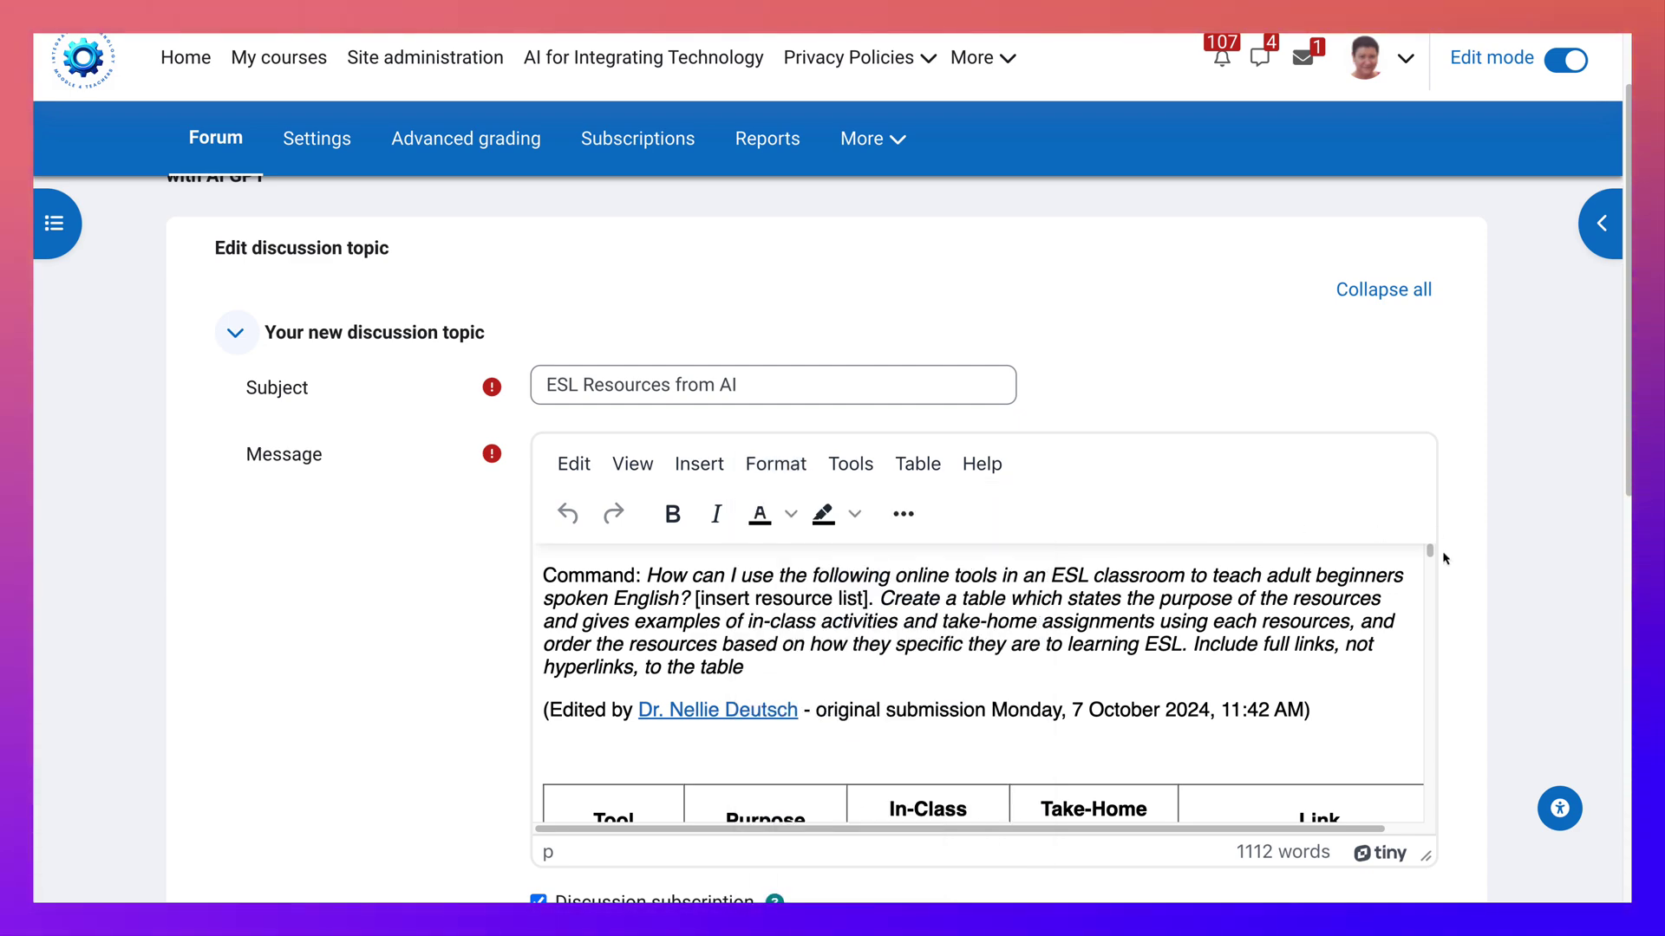
scroll(1434, 550, "down", 5)
scroll(311, 782, "down", 10)
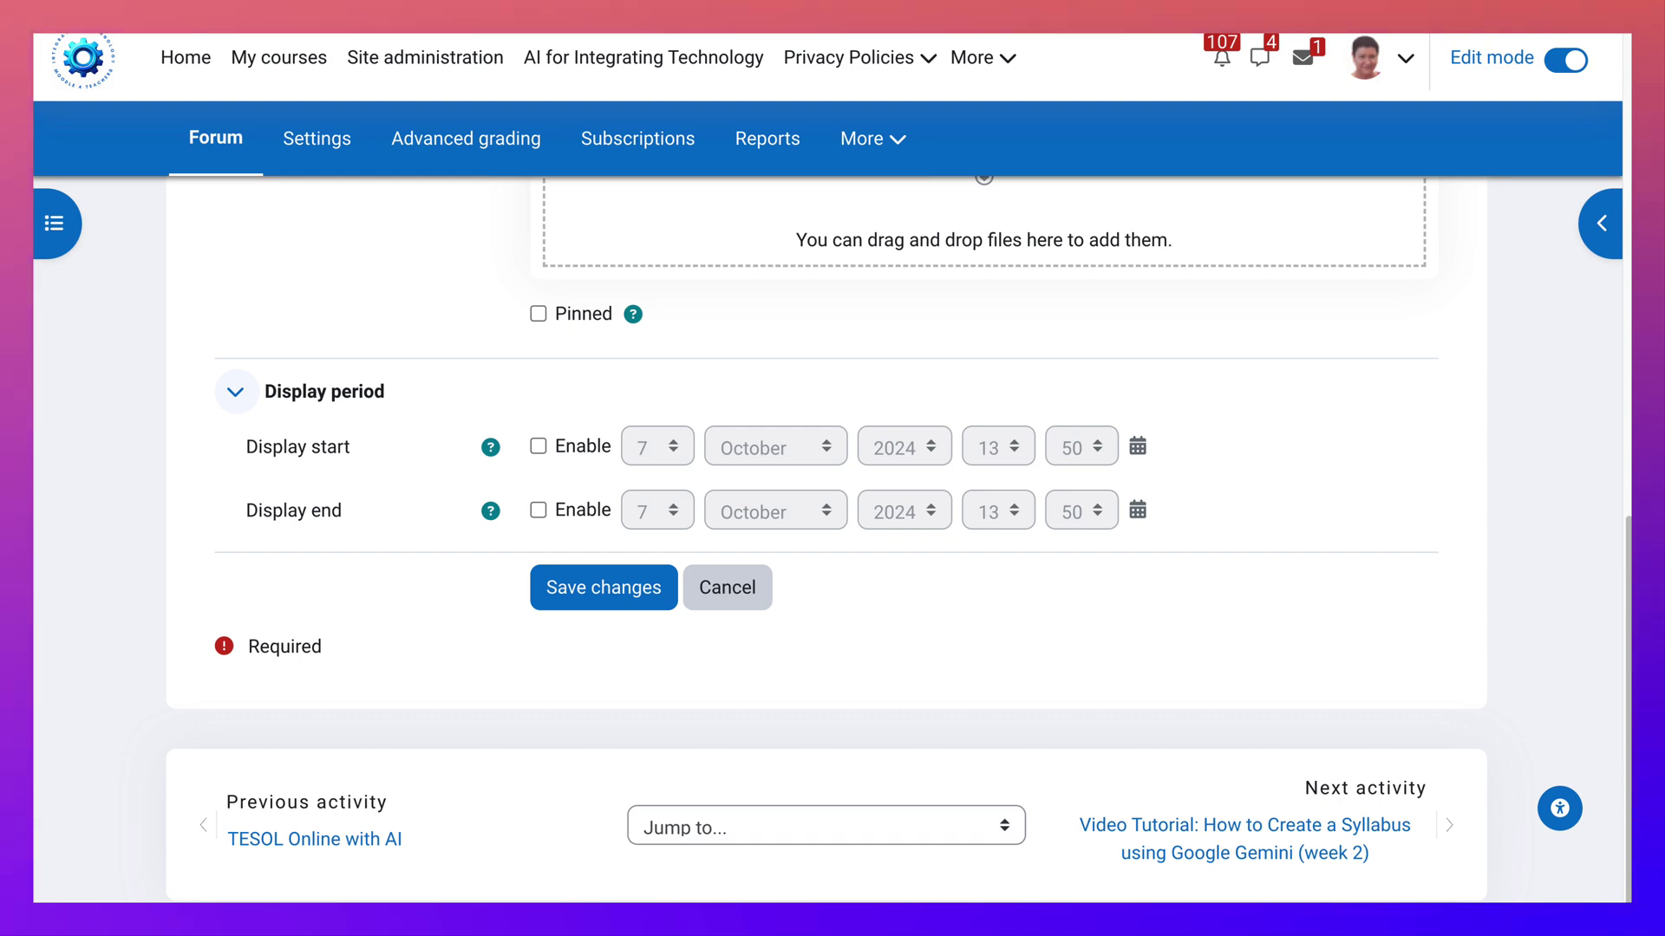
Save the edited forum post and scroll to the table linking Duolingo, Mango Languages, ELSA Speak and HelloTalk.
left_click(603, 587)
scroll(975, 520, "down", 8)
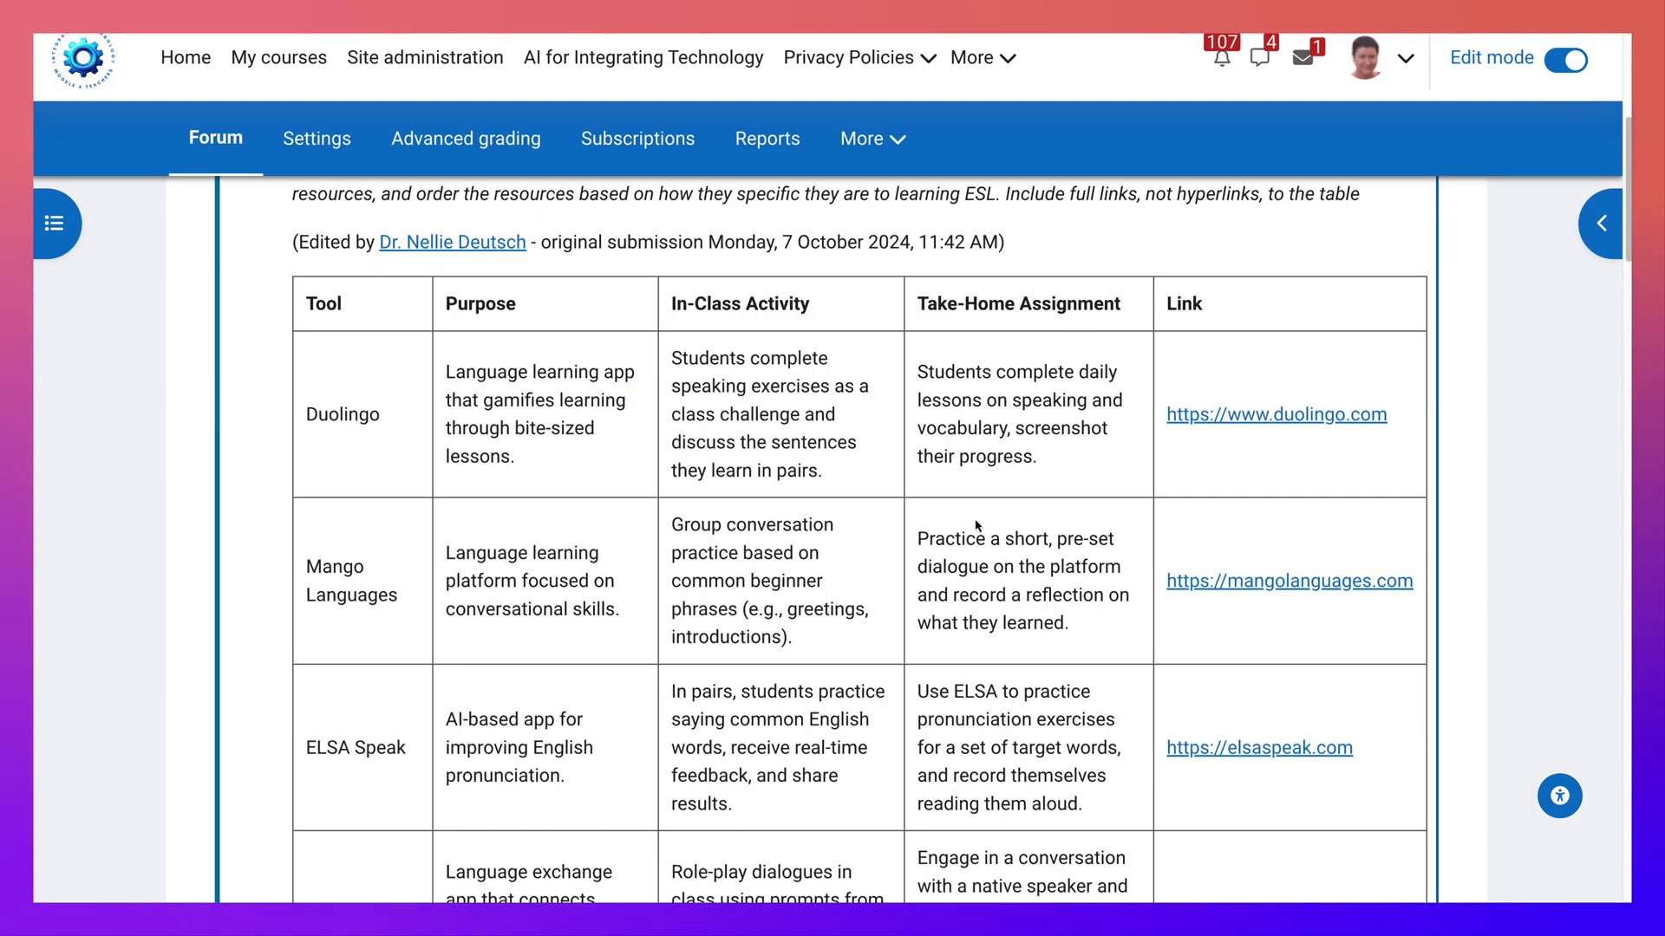
scroll(1164, 535, "down", 2)
scroll(1164, 531, "up", 1)
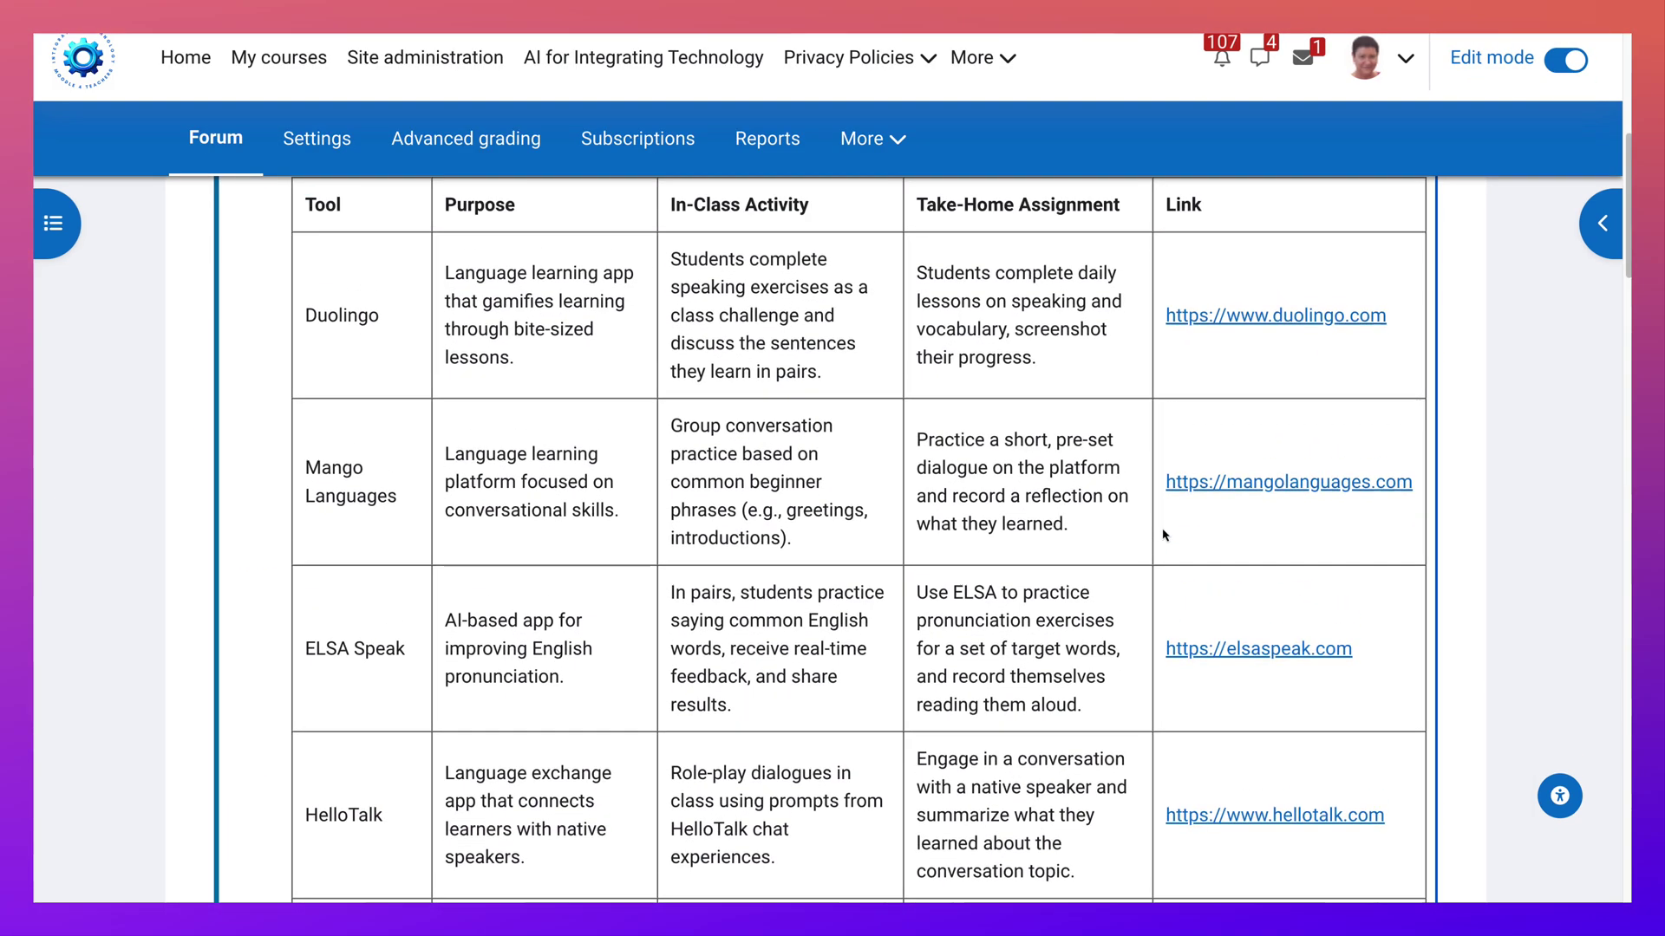